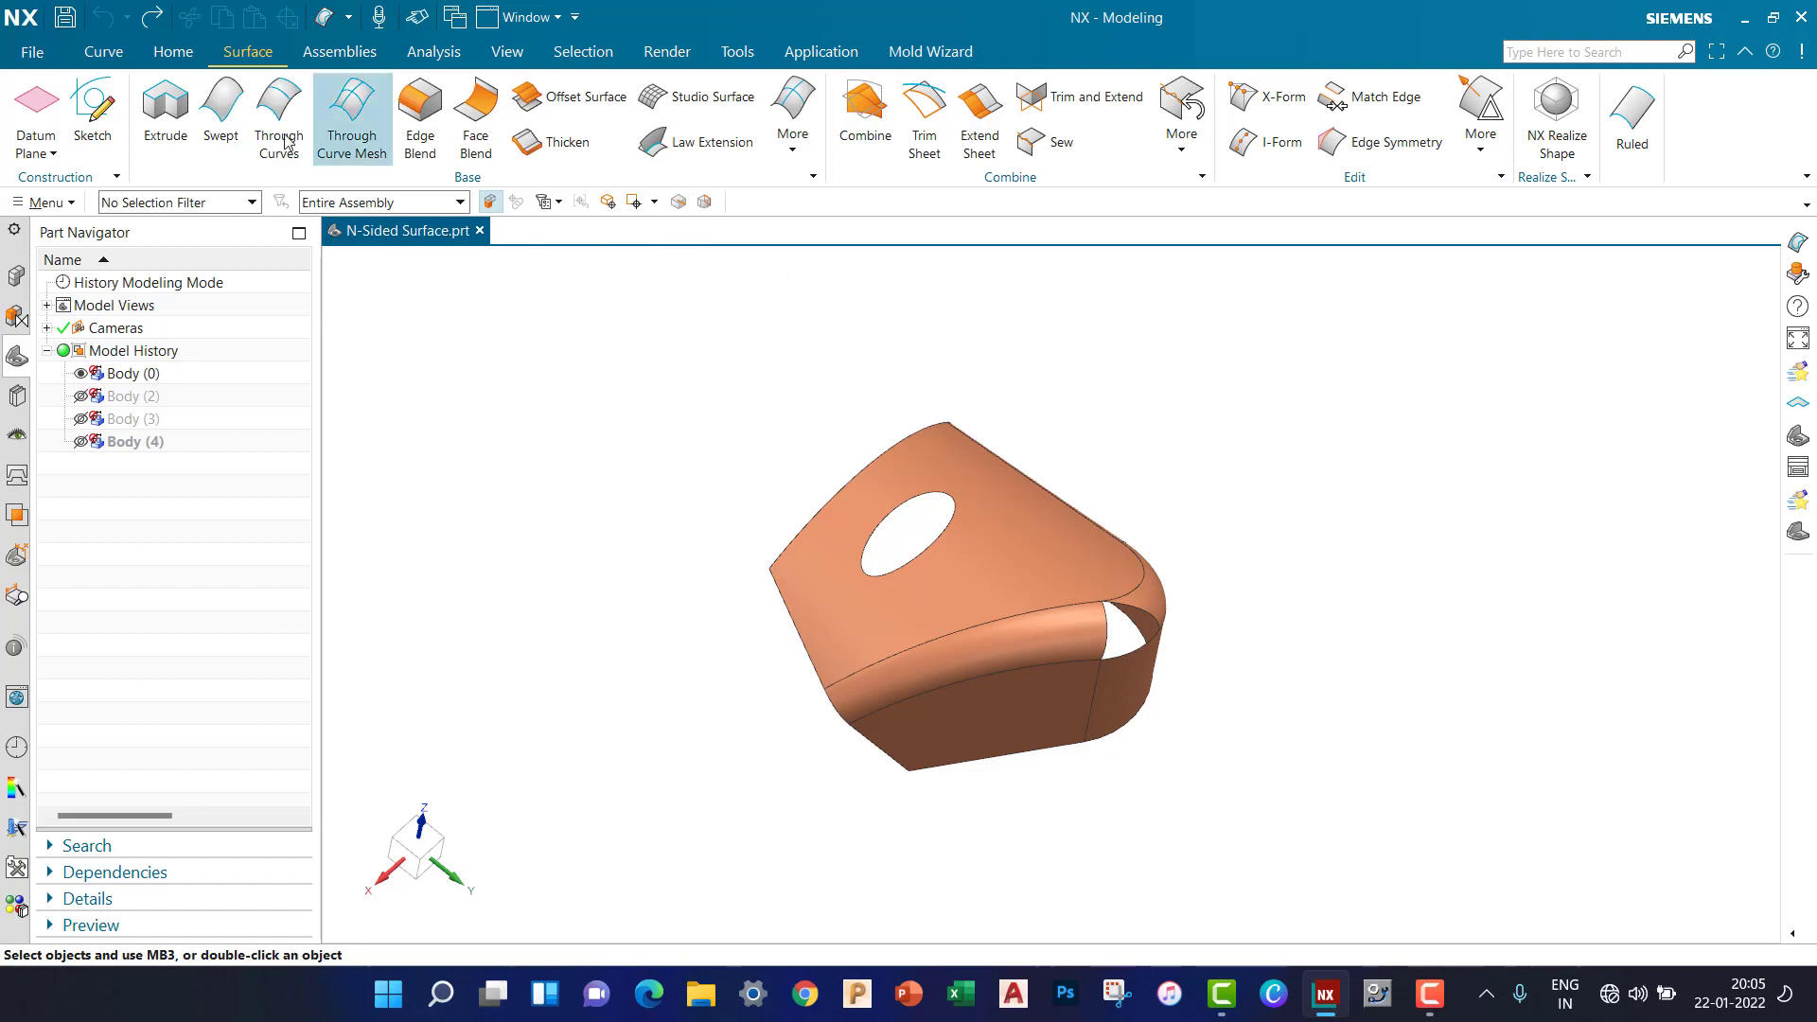
Create a Trimmed N-Sided Surface over the elliptical hole, using the hole's edge as the outer loop.
{"action": "left_click", "coordinate": [800, 140]}
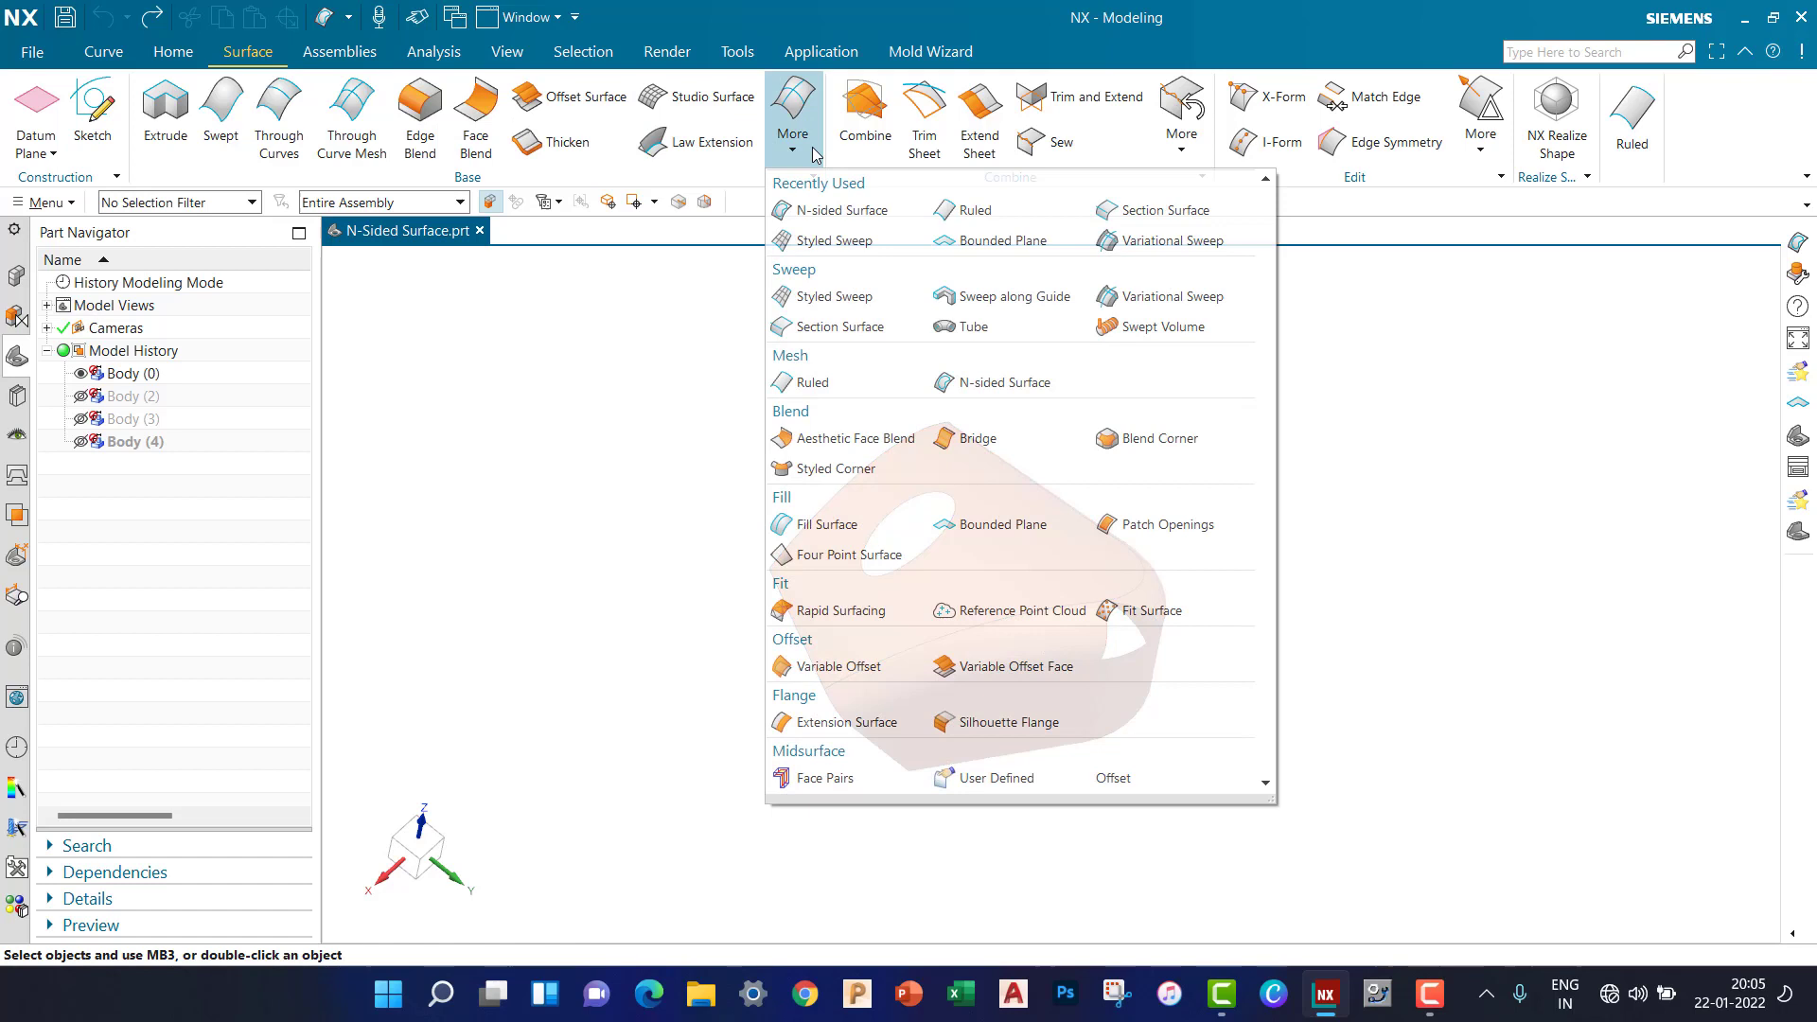
{"action": "left_click", "coordinate": [1021, 384]}
{"action": "scroll", "coordinate": [1280, 641], "scroll_direction": "down", "scroll_amount": 2}
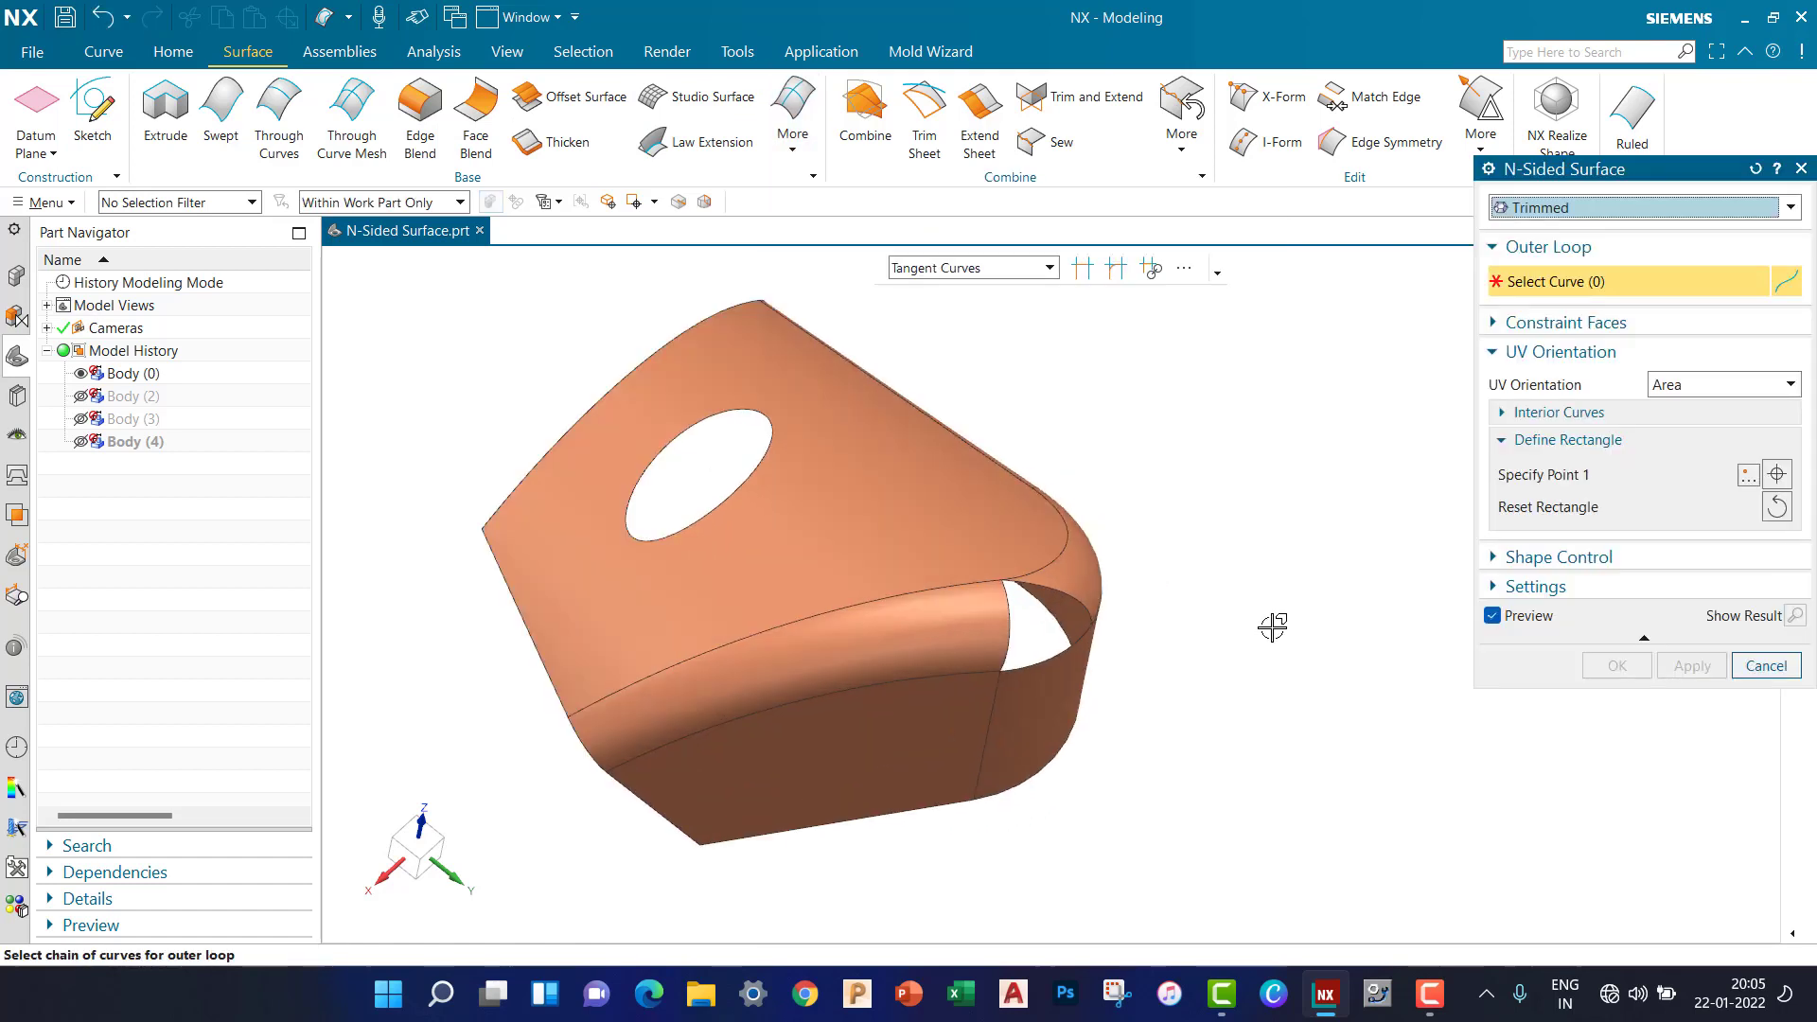
{"action": "middle_click_drag", "start_coordinate": [1247, 603], "coordinate": [1235, 559]}
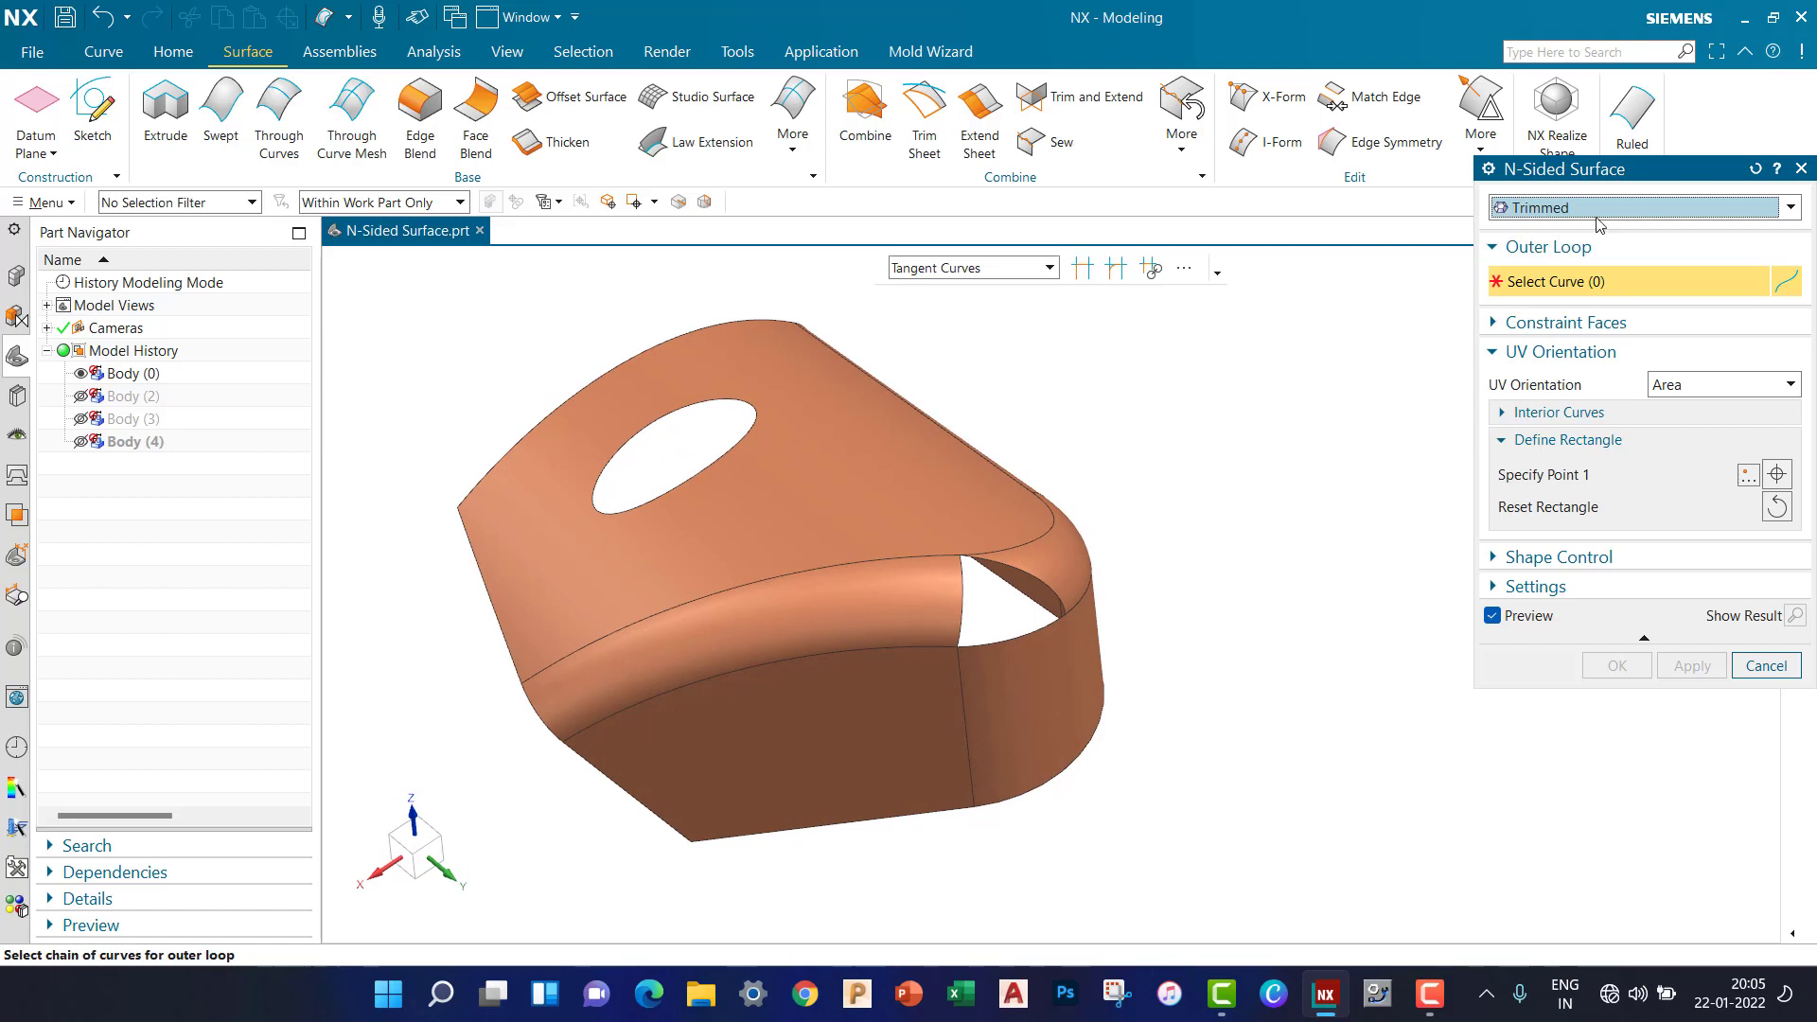
{"action": "left_click_drag", "start_coordinate": [1578, 159], "coordinate": [1505, 232]}
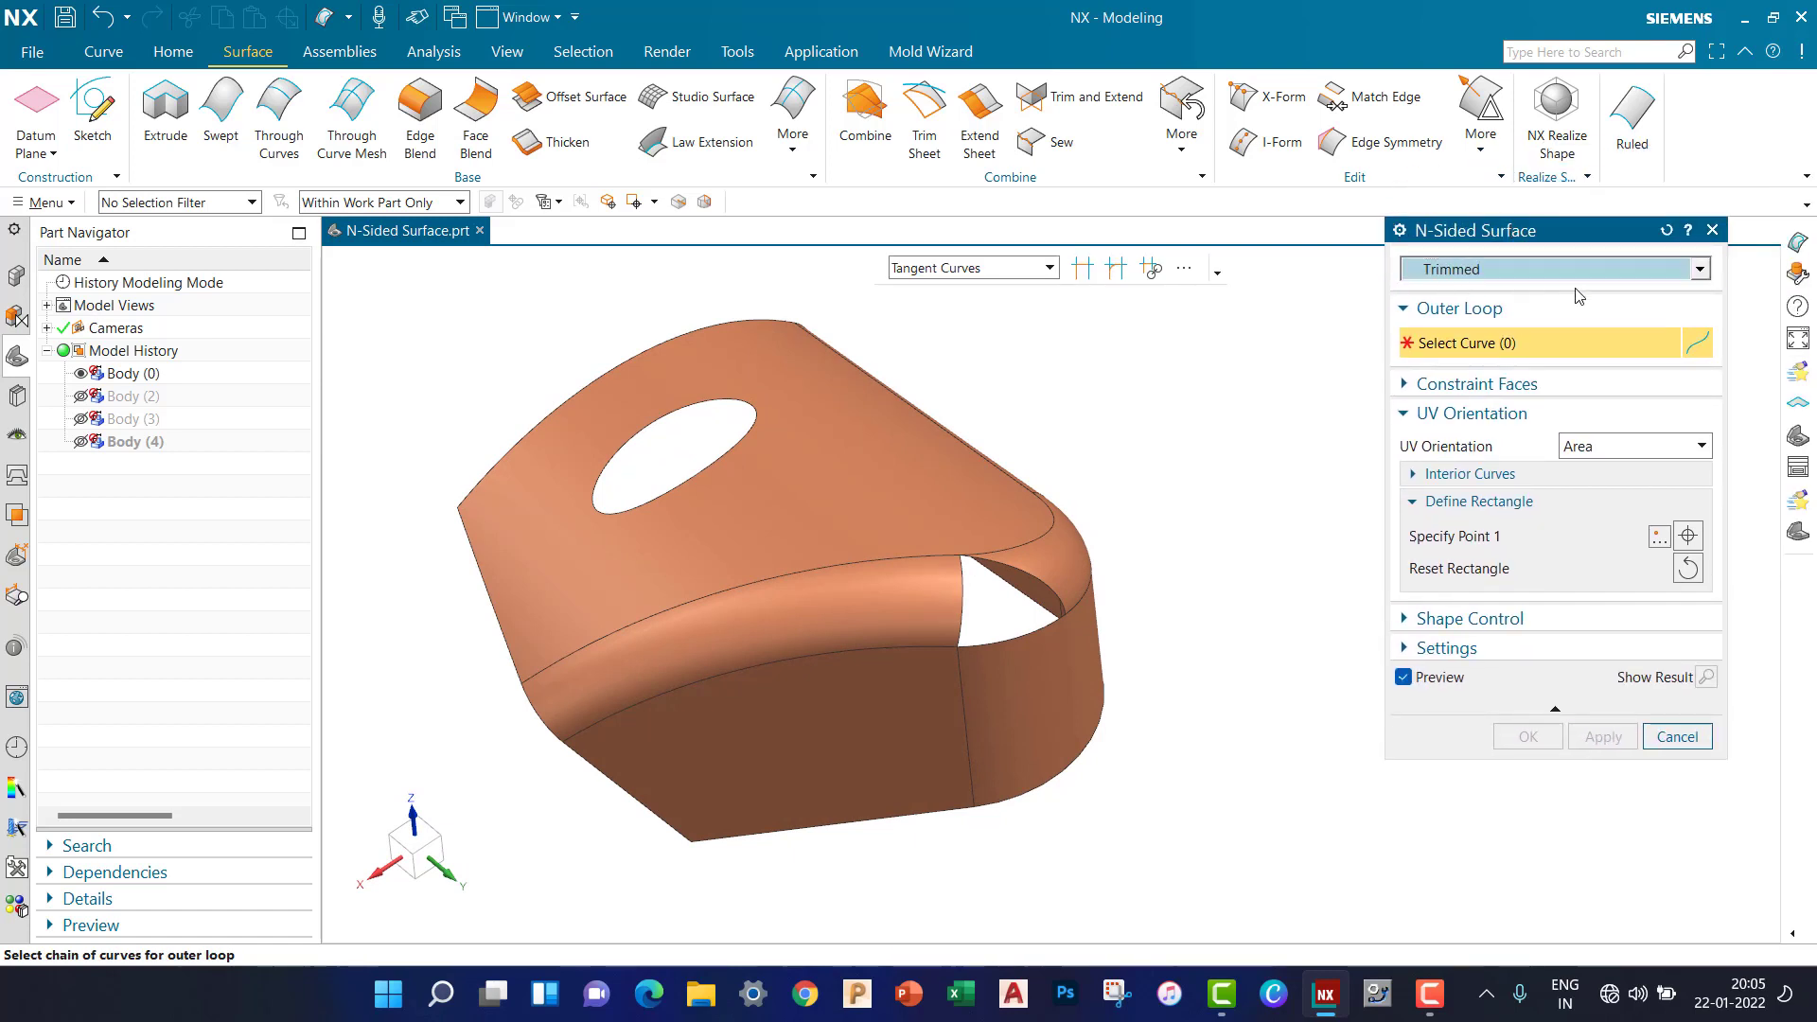
{"action": "left_click", "coordinate": [1701, 270]}
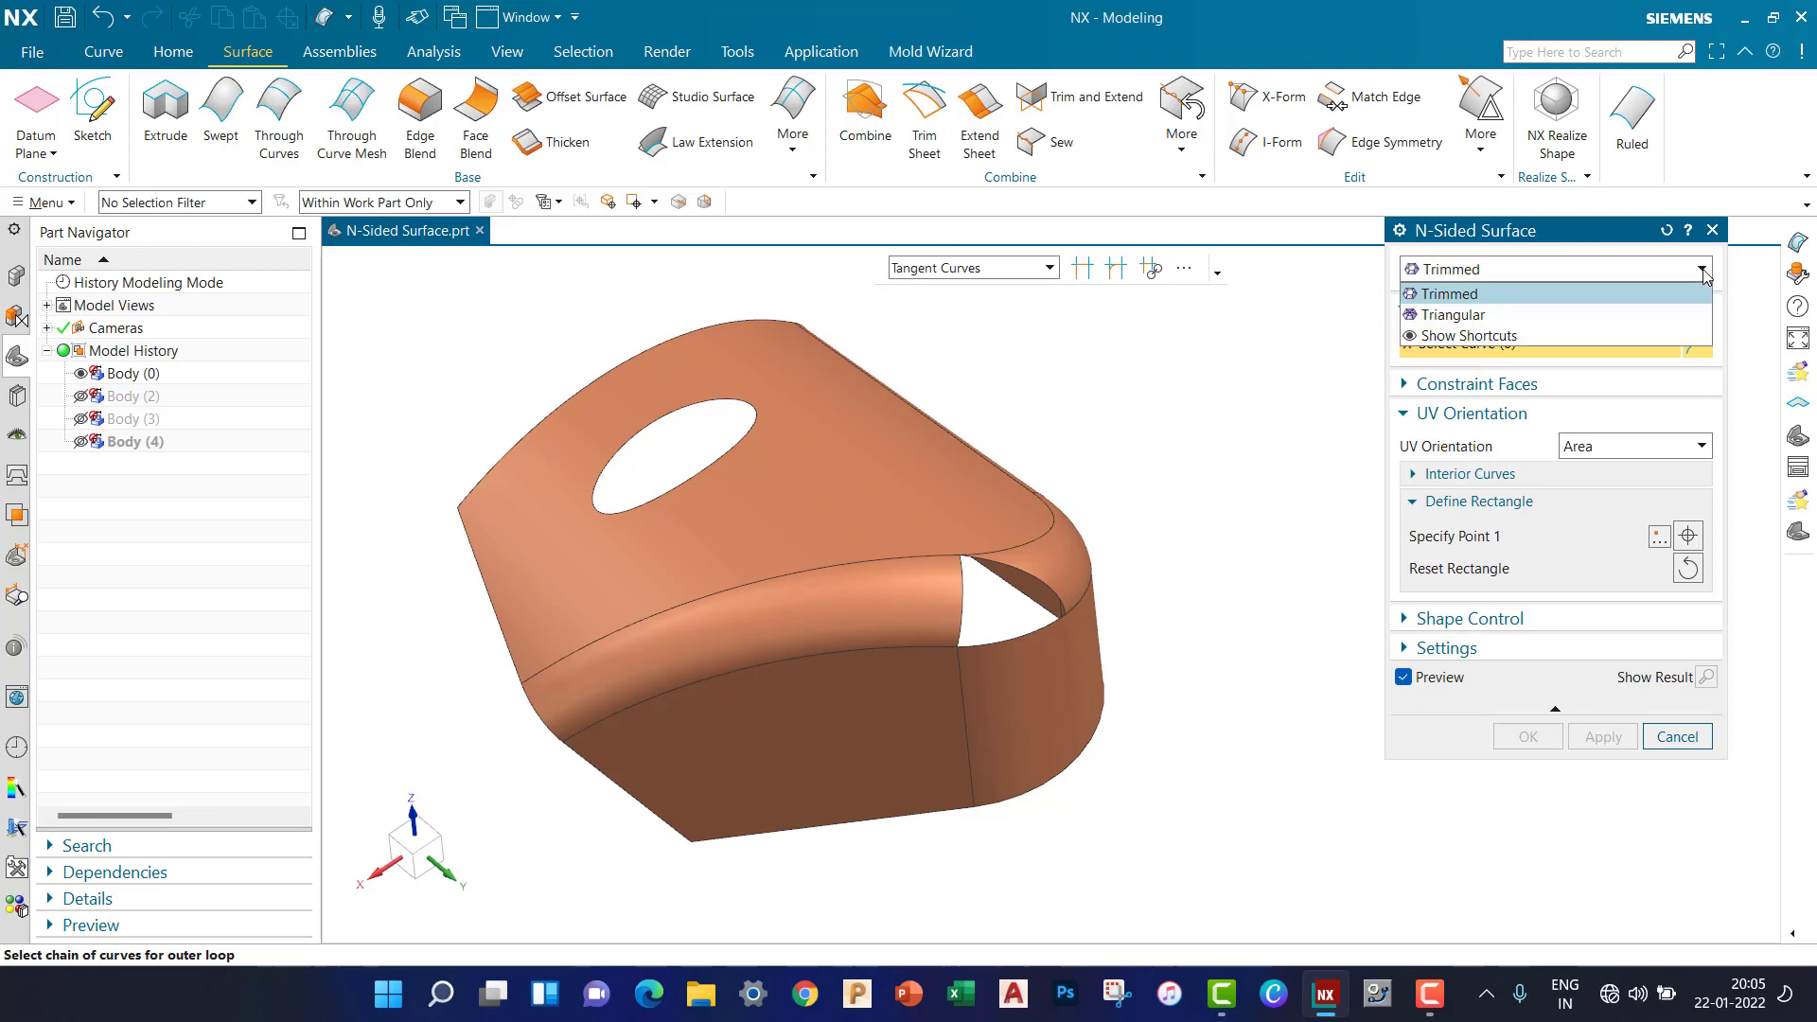
{"action": "left_click", "coordinate": [1703, 272]}
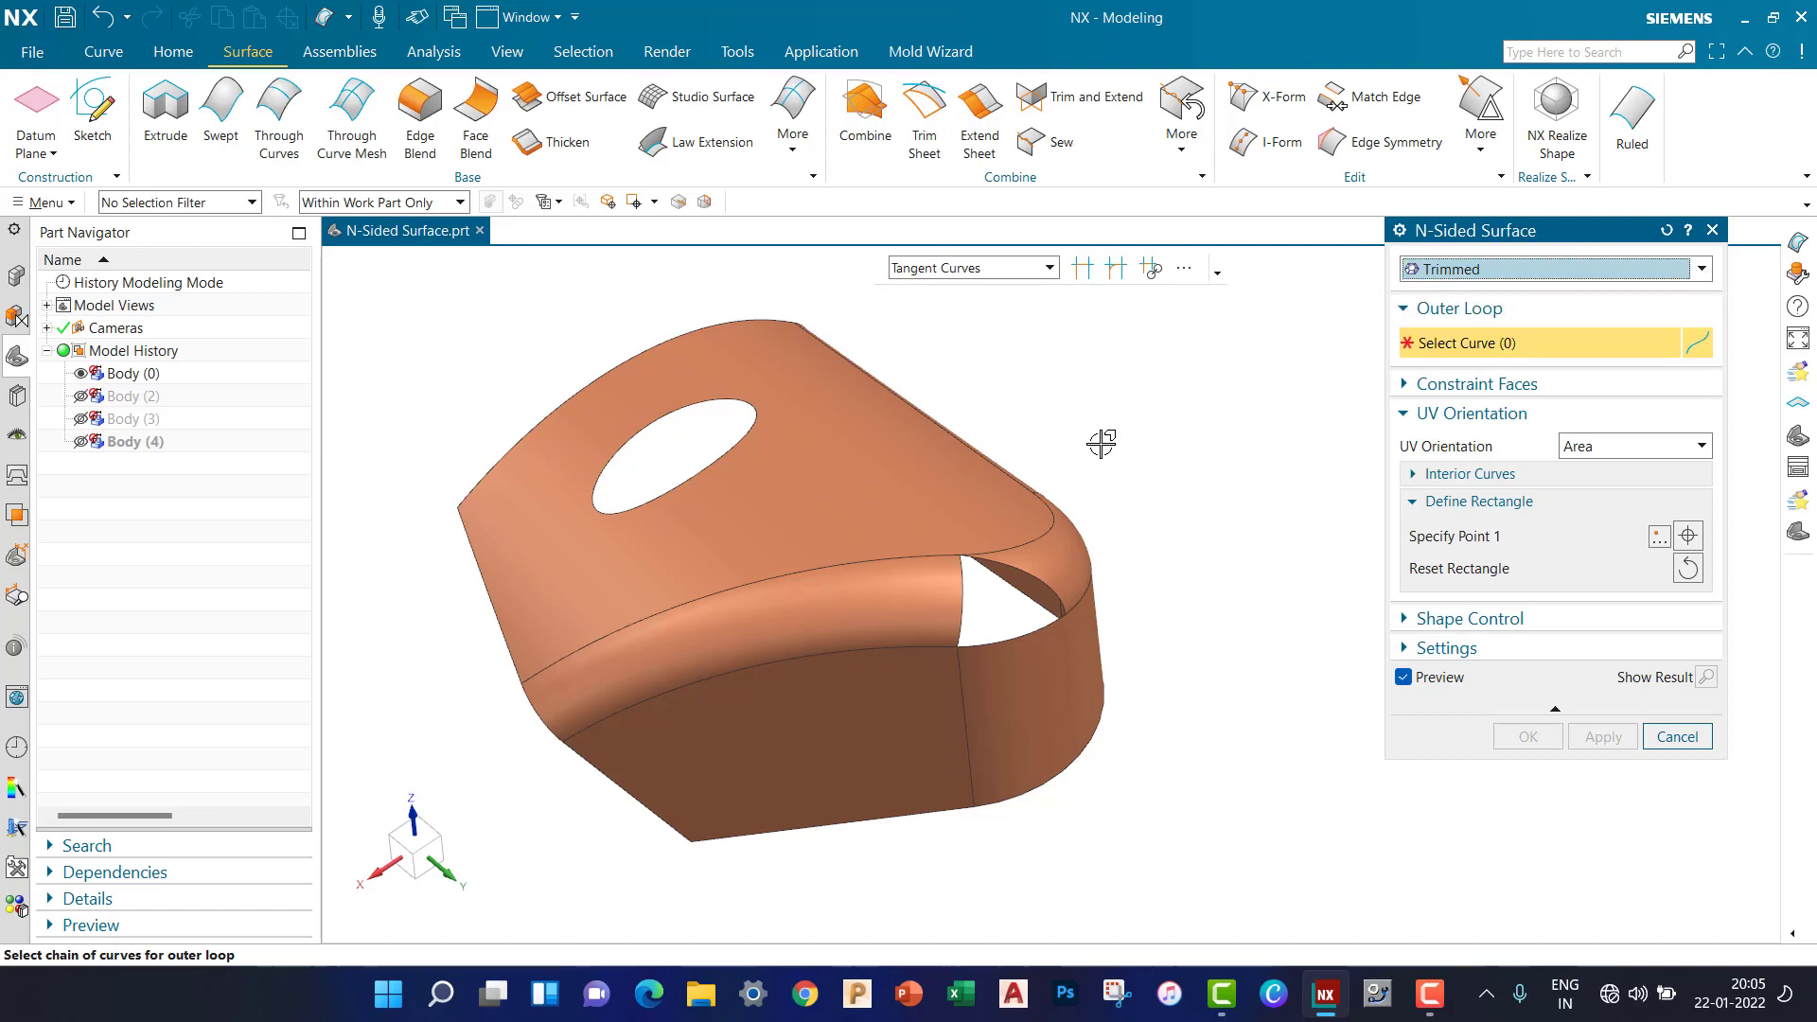
{"action": "middle_click_drag", "start_coordinate": [1103, 444], "coordinate": [965, 373]}
{"action": "scroll", "coordinate": [699, 399], "scroll_direction": "up", "scroll_amount": 2}
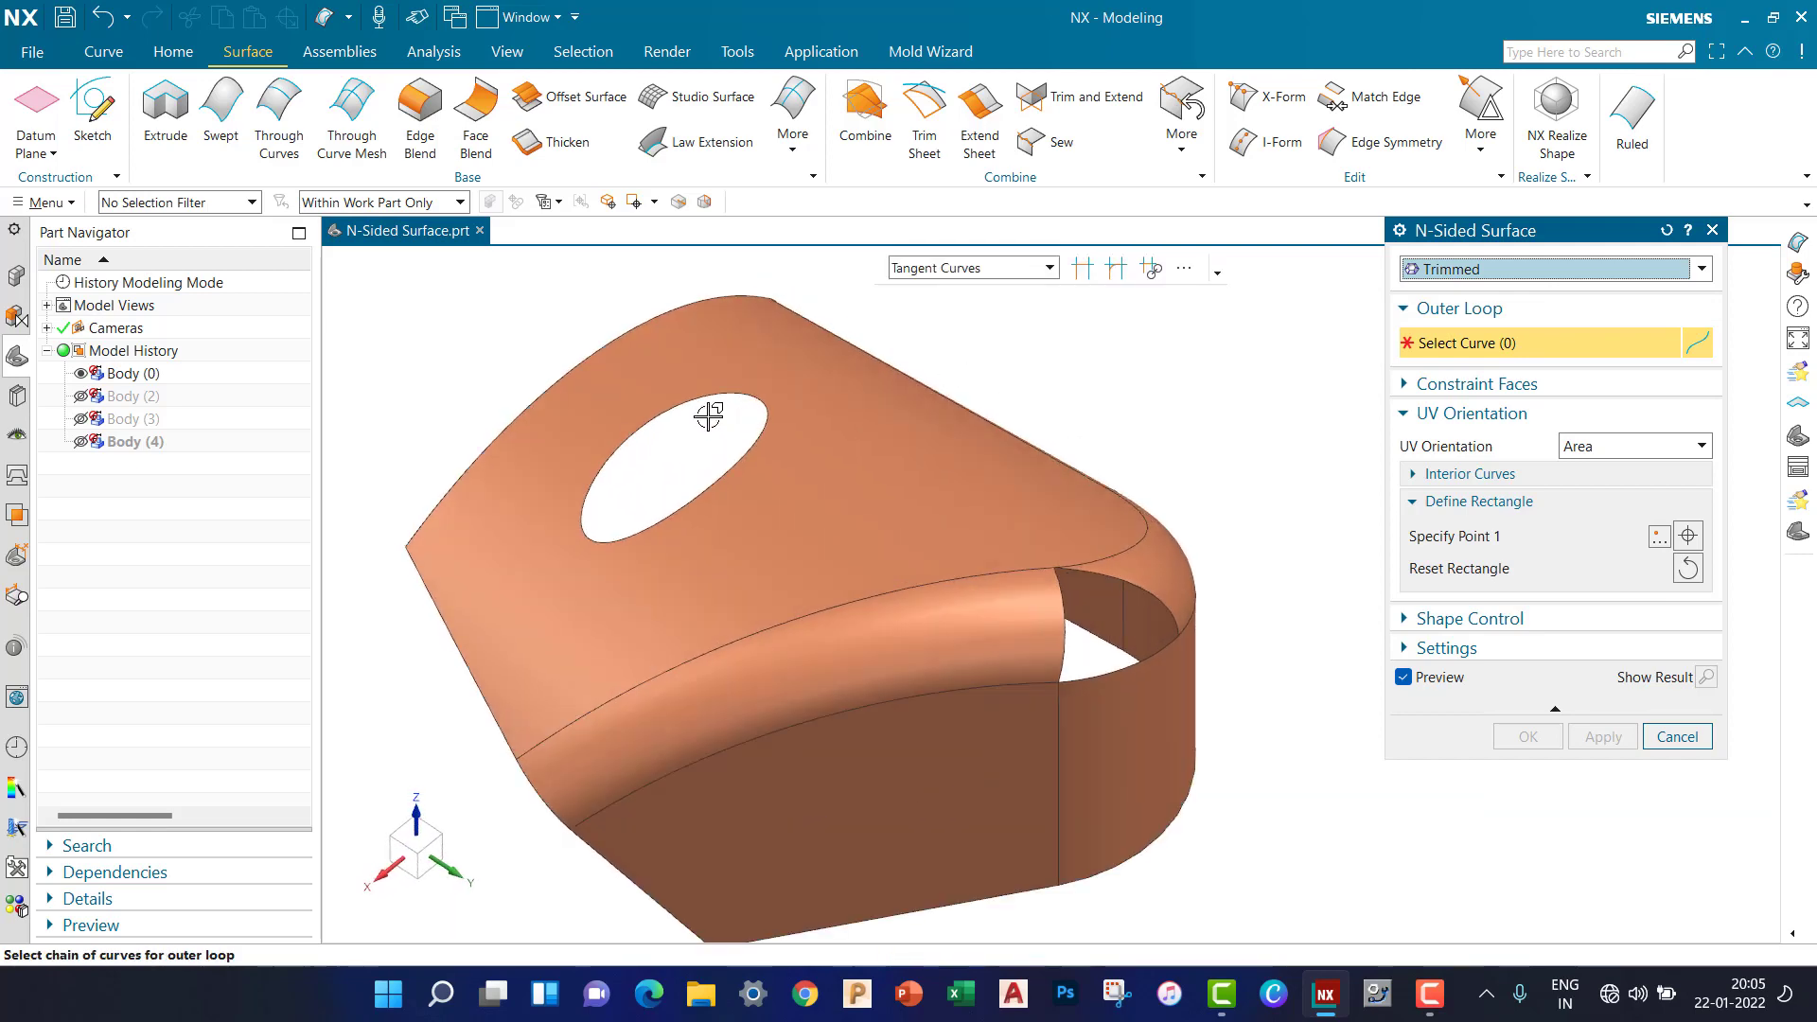
{"action": "middle_click_drag", "start_coordinate": [1189, 376], "coordinate": [1302, 354]}
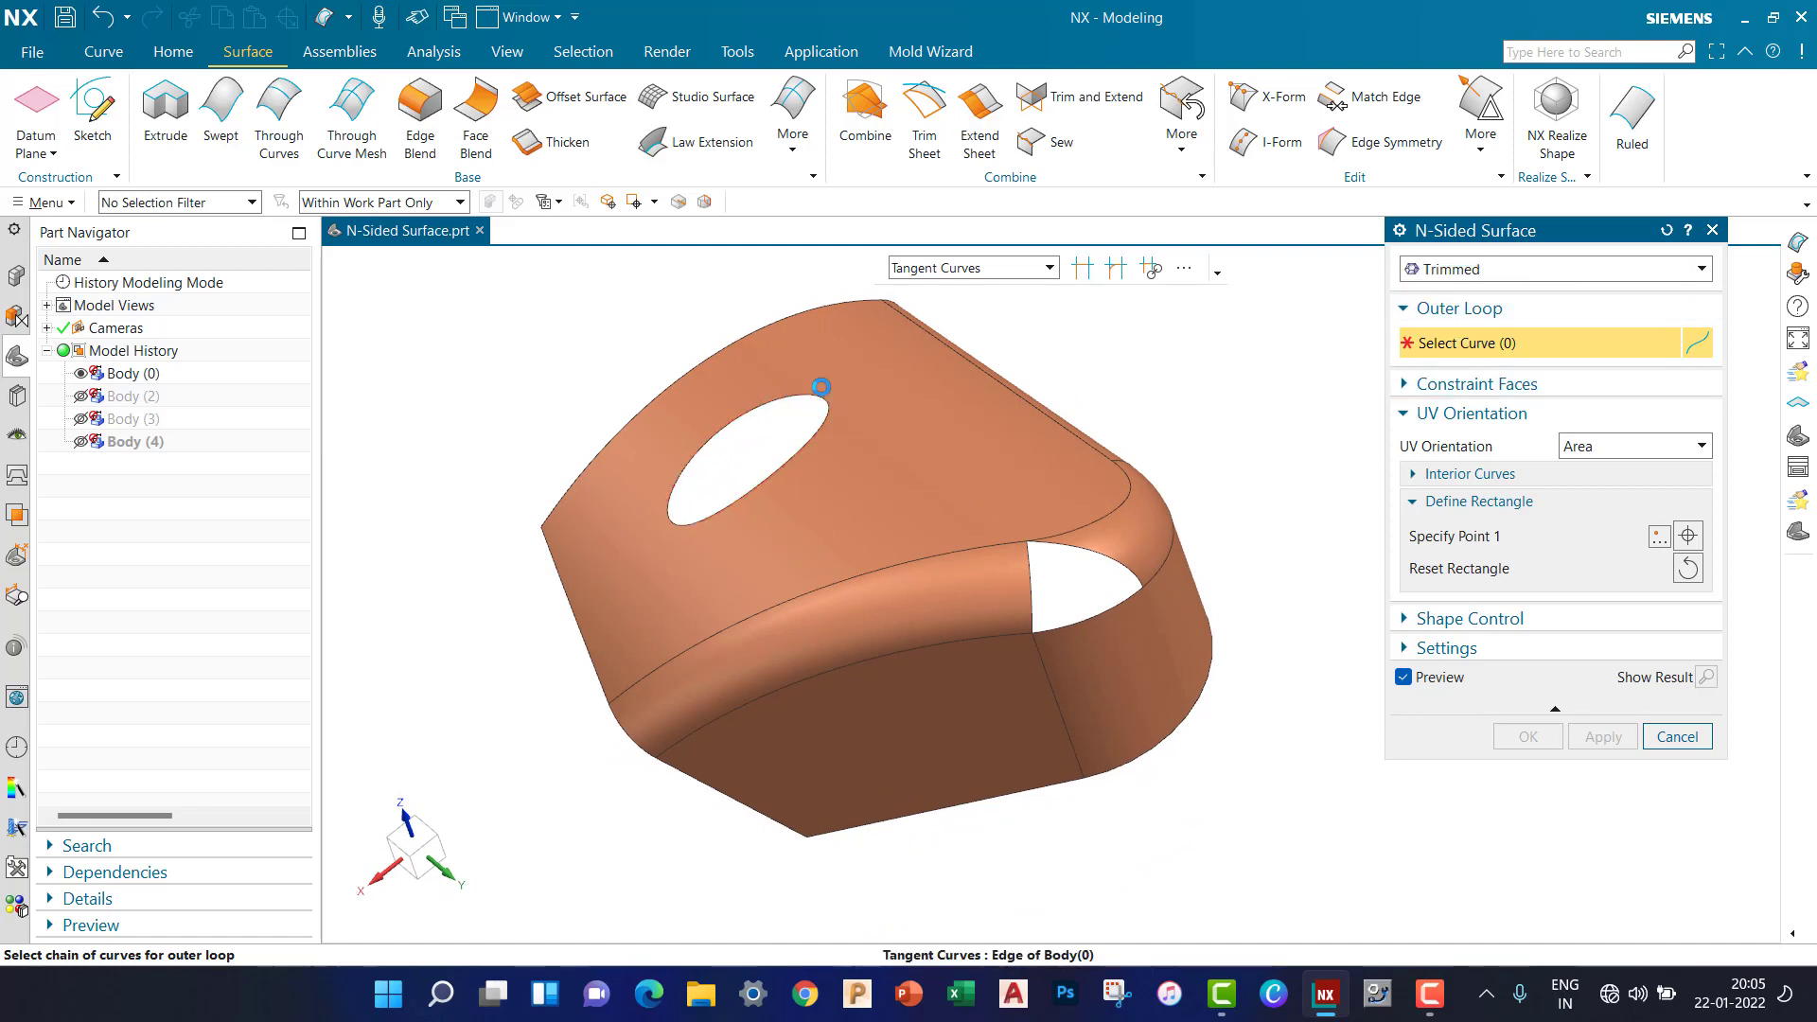
{"action": "left_click", "coordinate": [784, 402]}
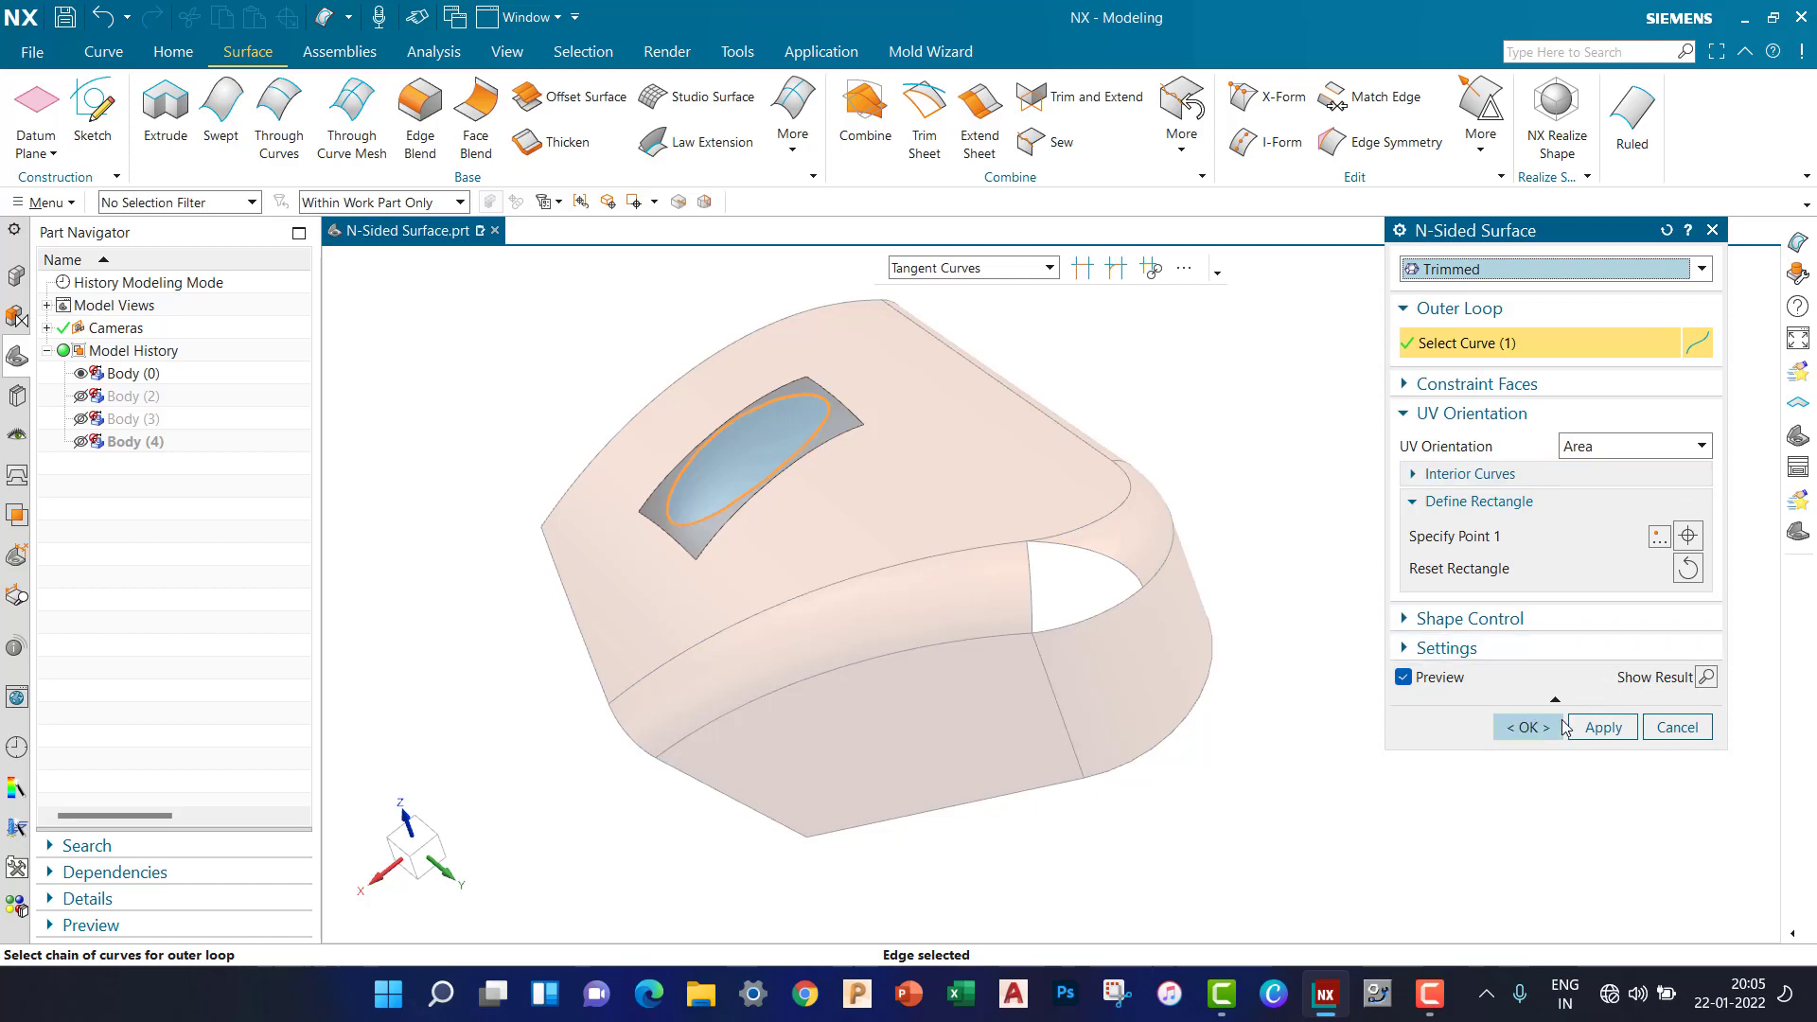
{"action": "left_click", "coordinate": [1528, 727]}
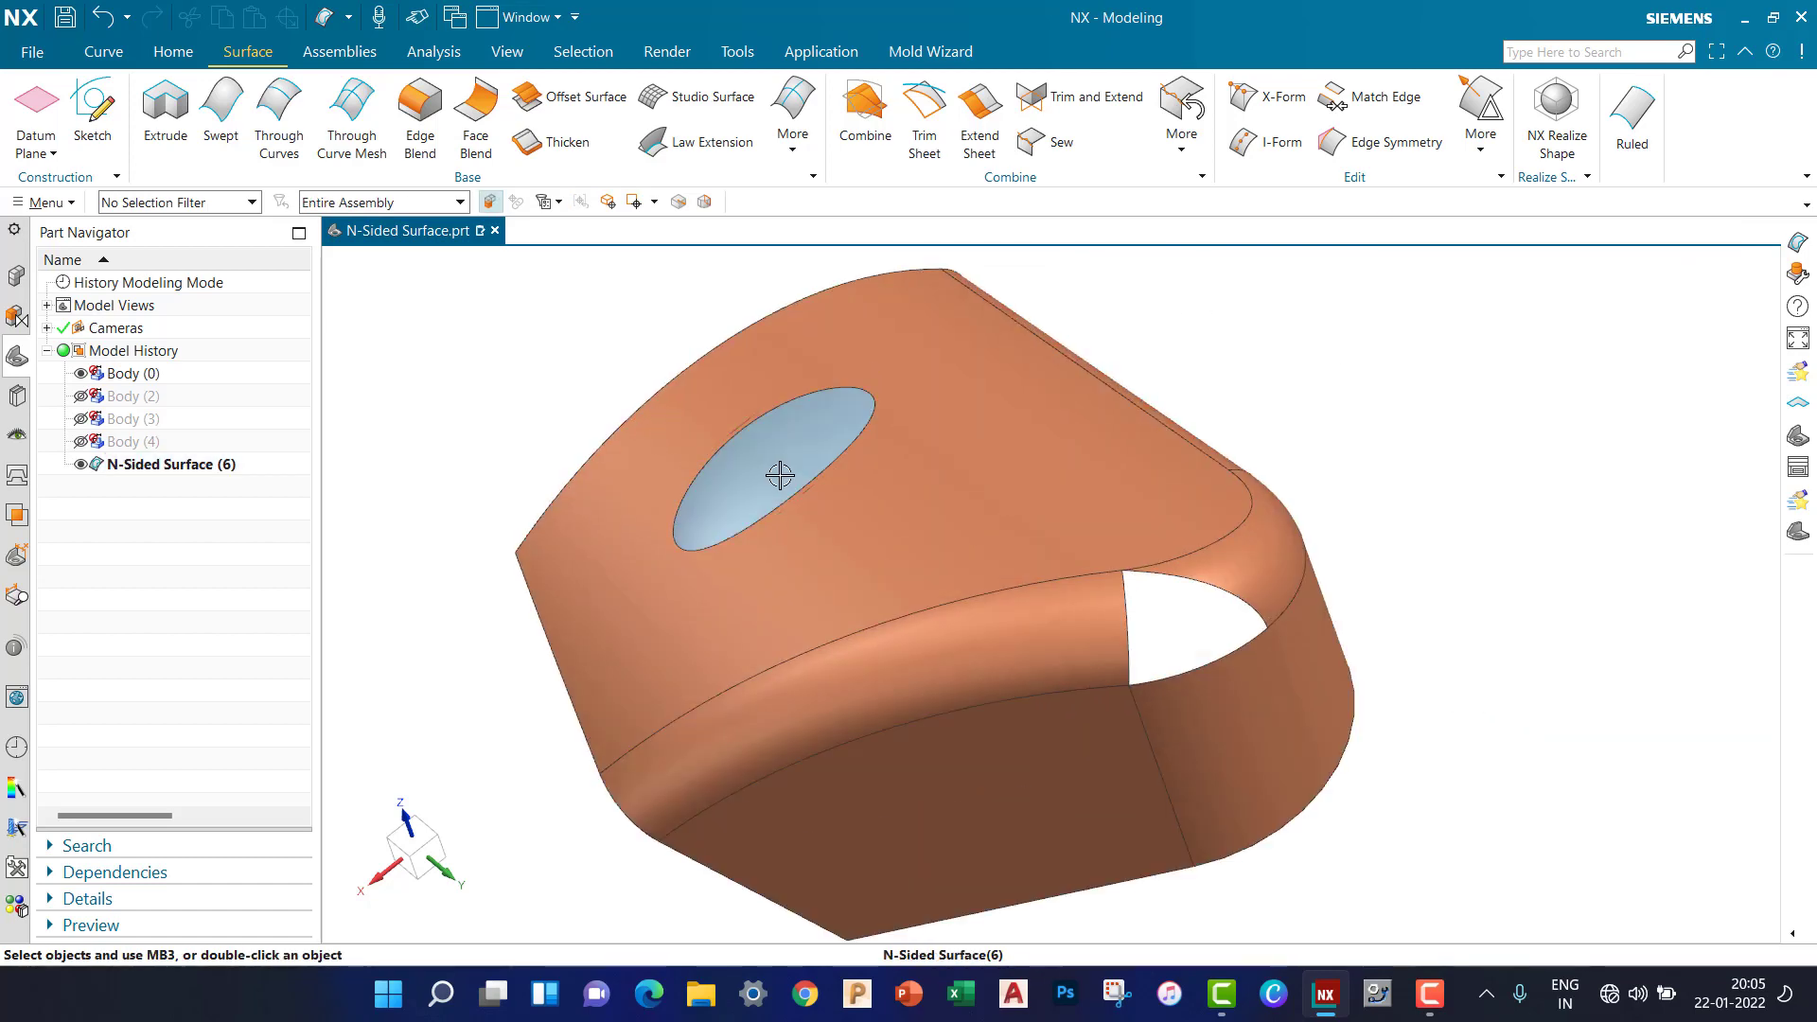
Edit the N-sided surface over the elliptical hole and enable Trim to Boundary.
{"action": "middle_click_drag", "start_coordinate": [791, 474], "coordinate": [804, 547]}
{"action": "scroll", "coordinate": [871, 435], "scroll_direction": "up", "scroll_amount": 2}
{"action": "scroll", "coordinate": [889, 446], "scroll_direction": "down", "scroll_amount": 2}
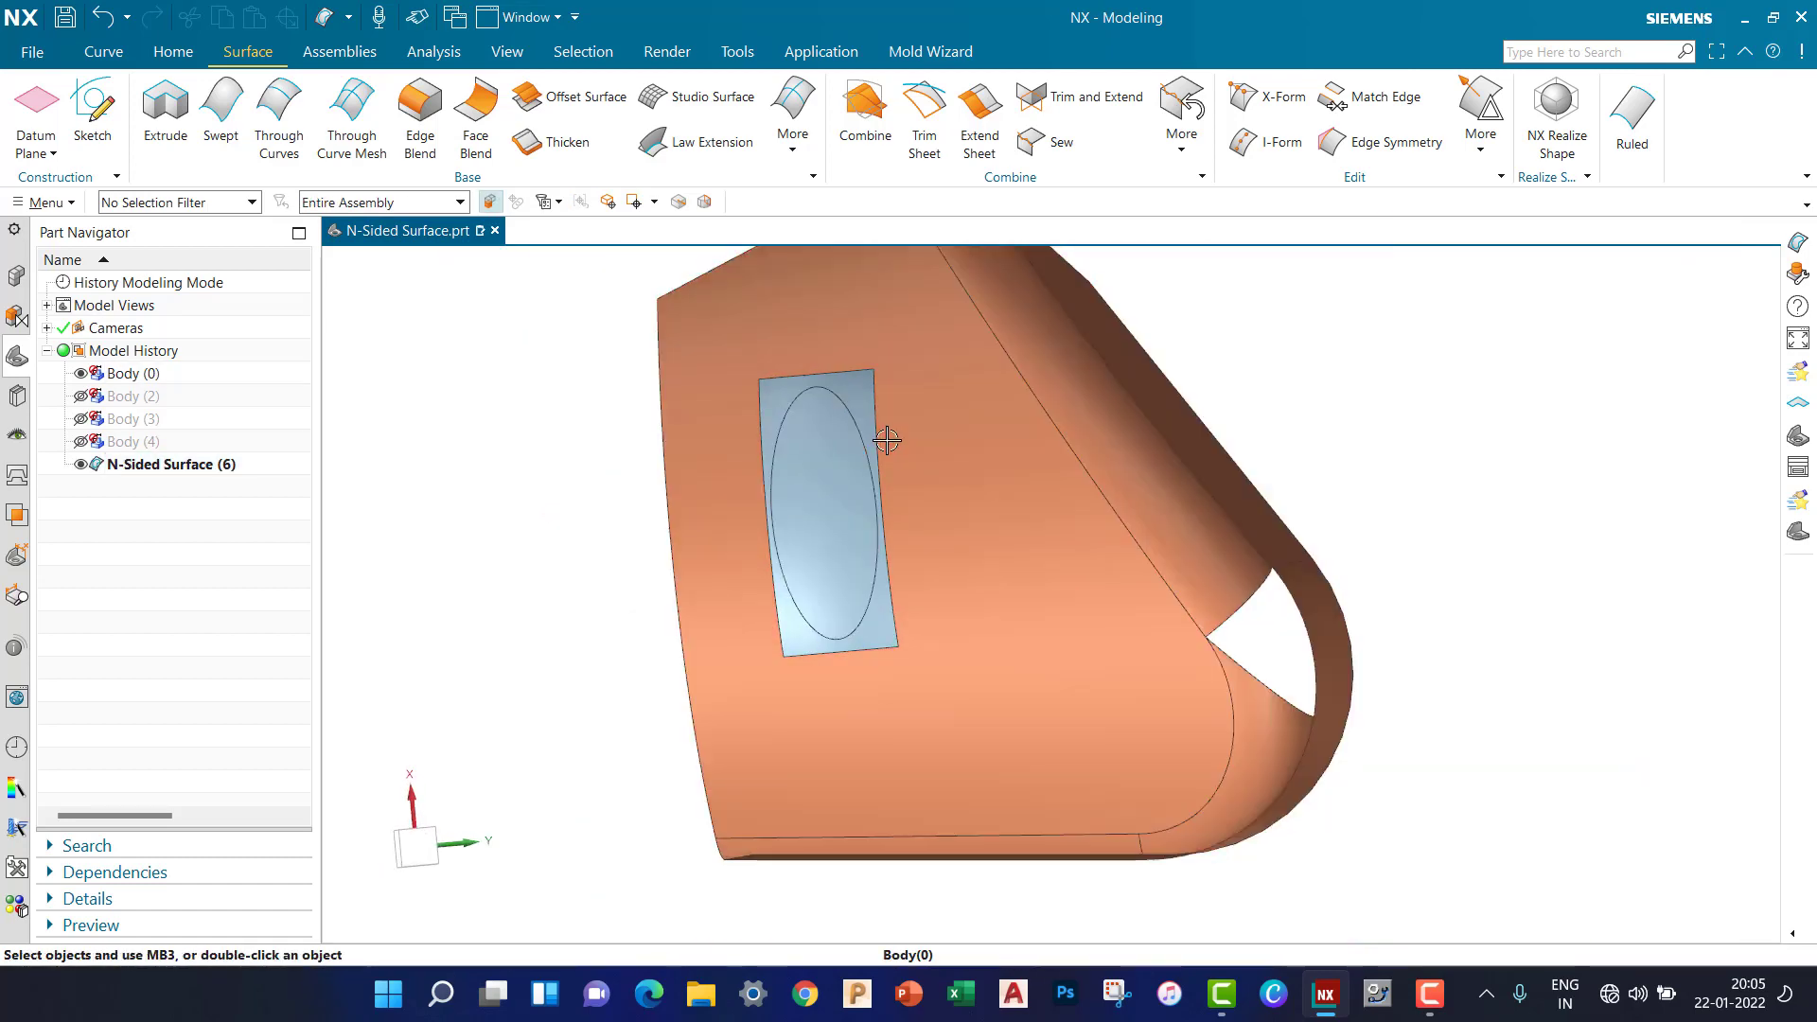
{"action": "middle_click_drag", "start_coordinate": [889, 446], "coordinate": [907, 625]}
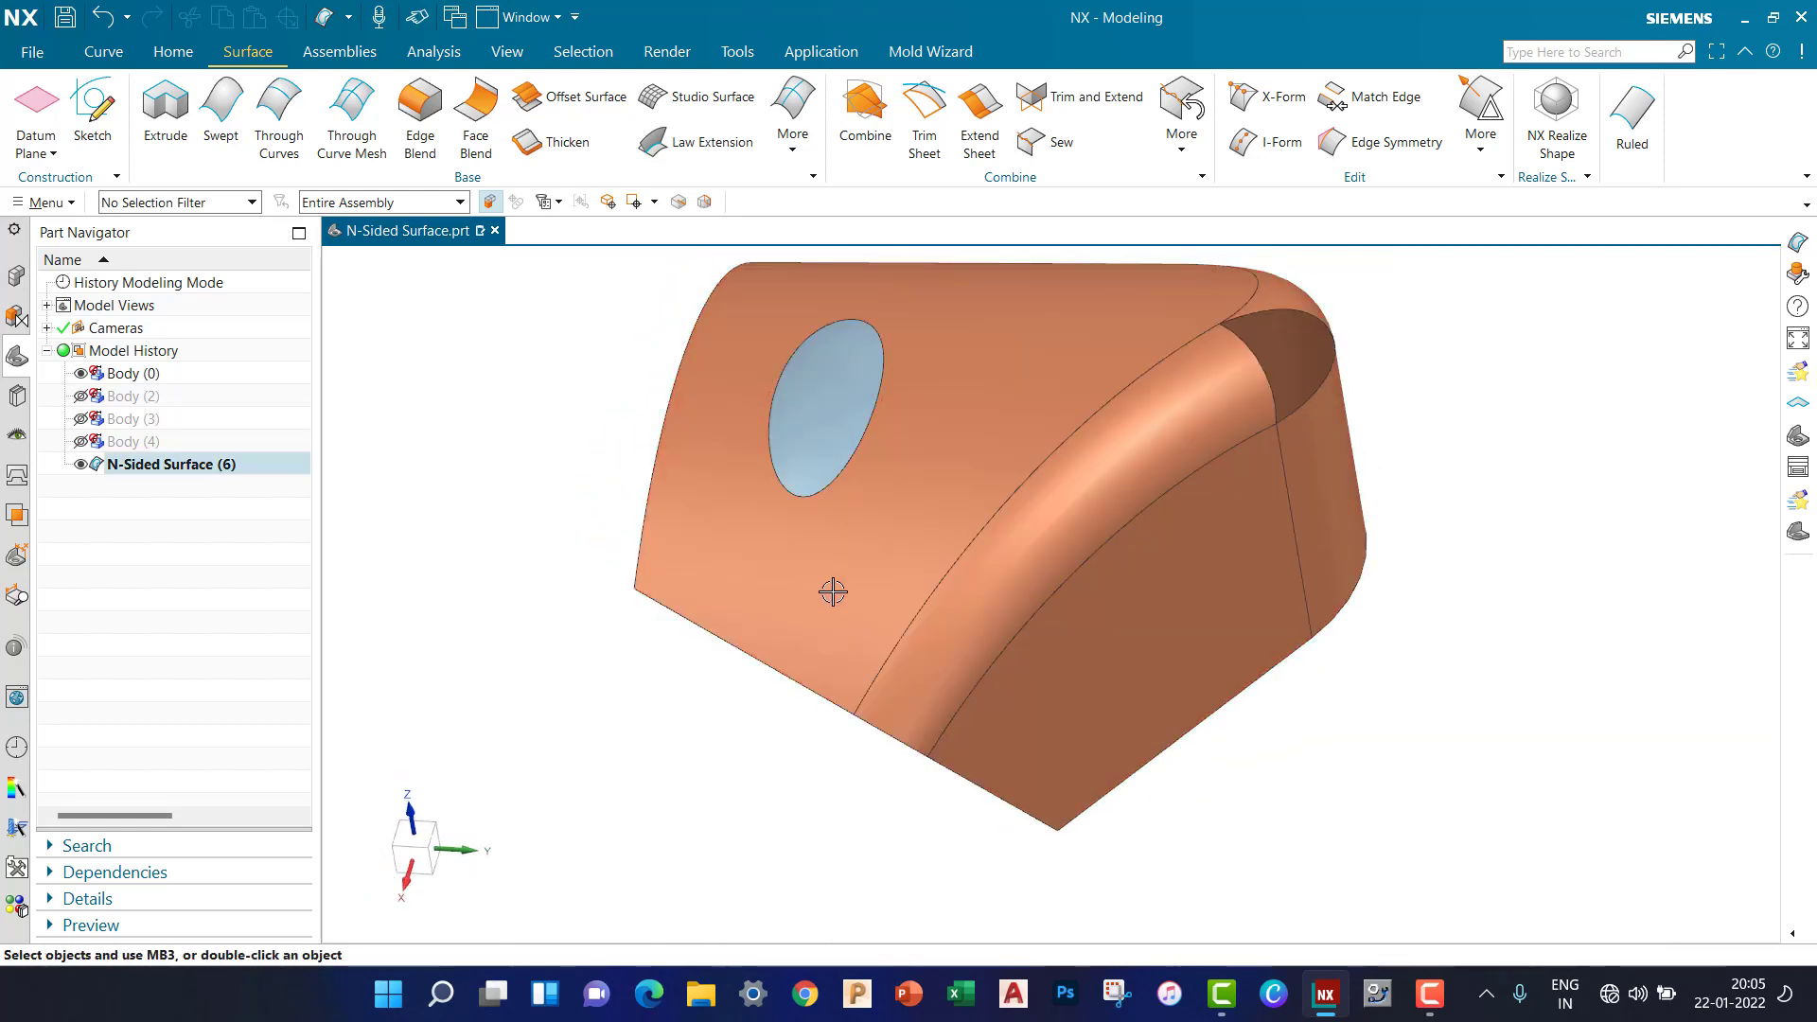
{"action": "scroll", "coordinate": [836, 434], "scroll_direction": "up", "scroll_amount": 2}
{"action": "double_click", "coordinate": [842, 436]}
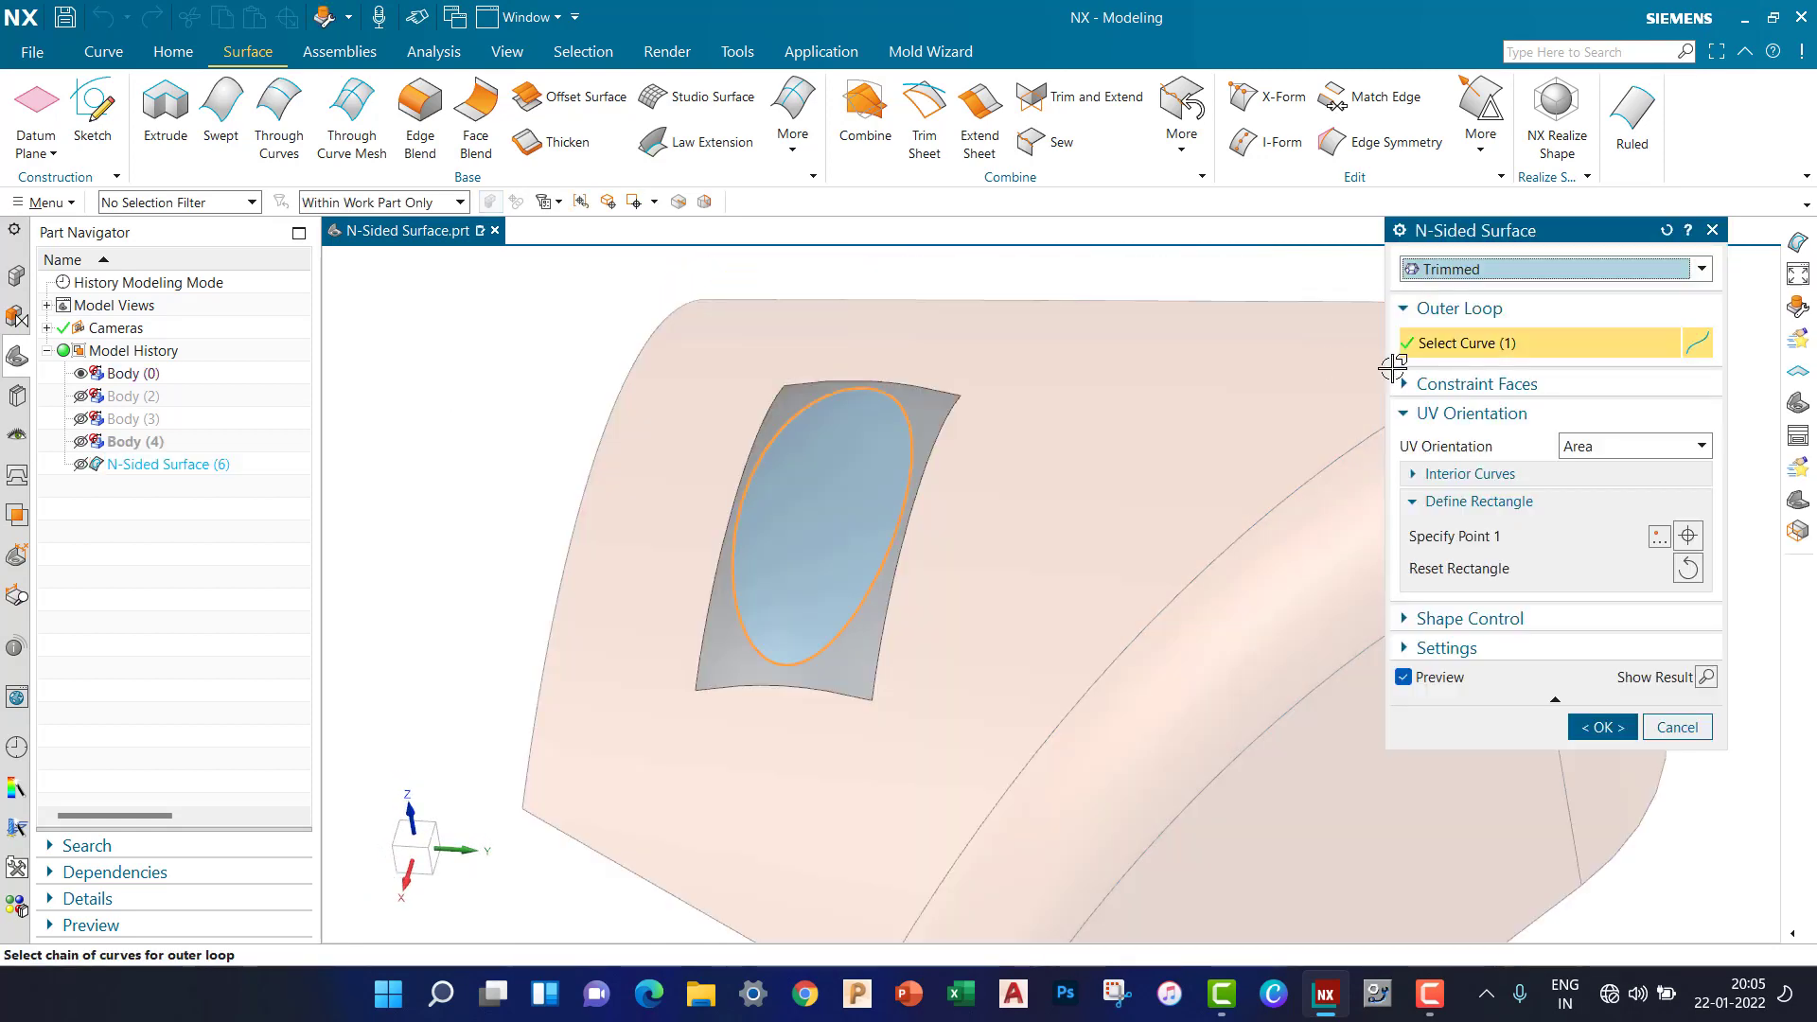
{"action": "scroll", "coordinate": [669, 490], "scroll_direction": "down", "scroll_amount": 3}
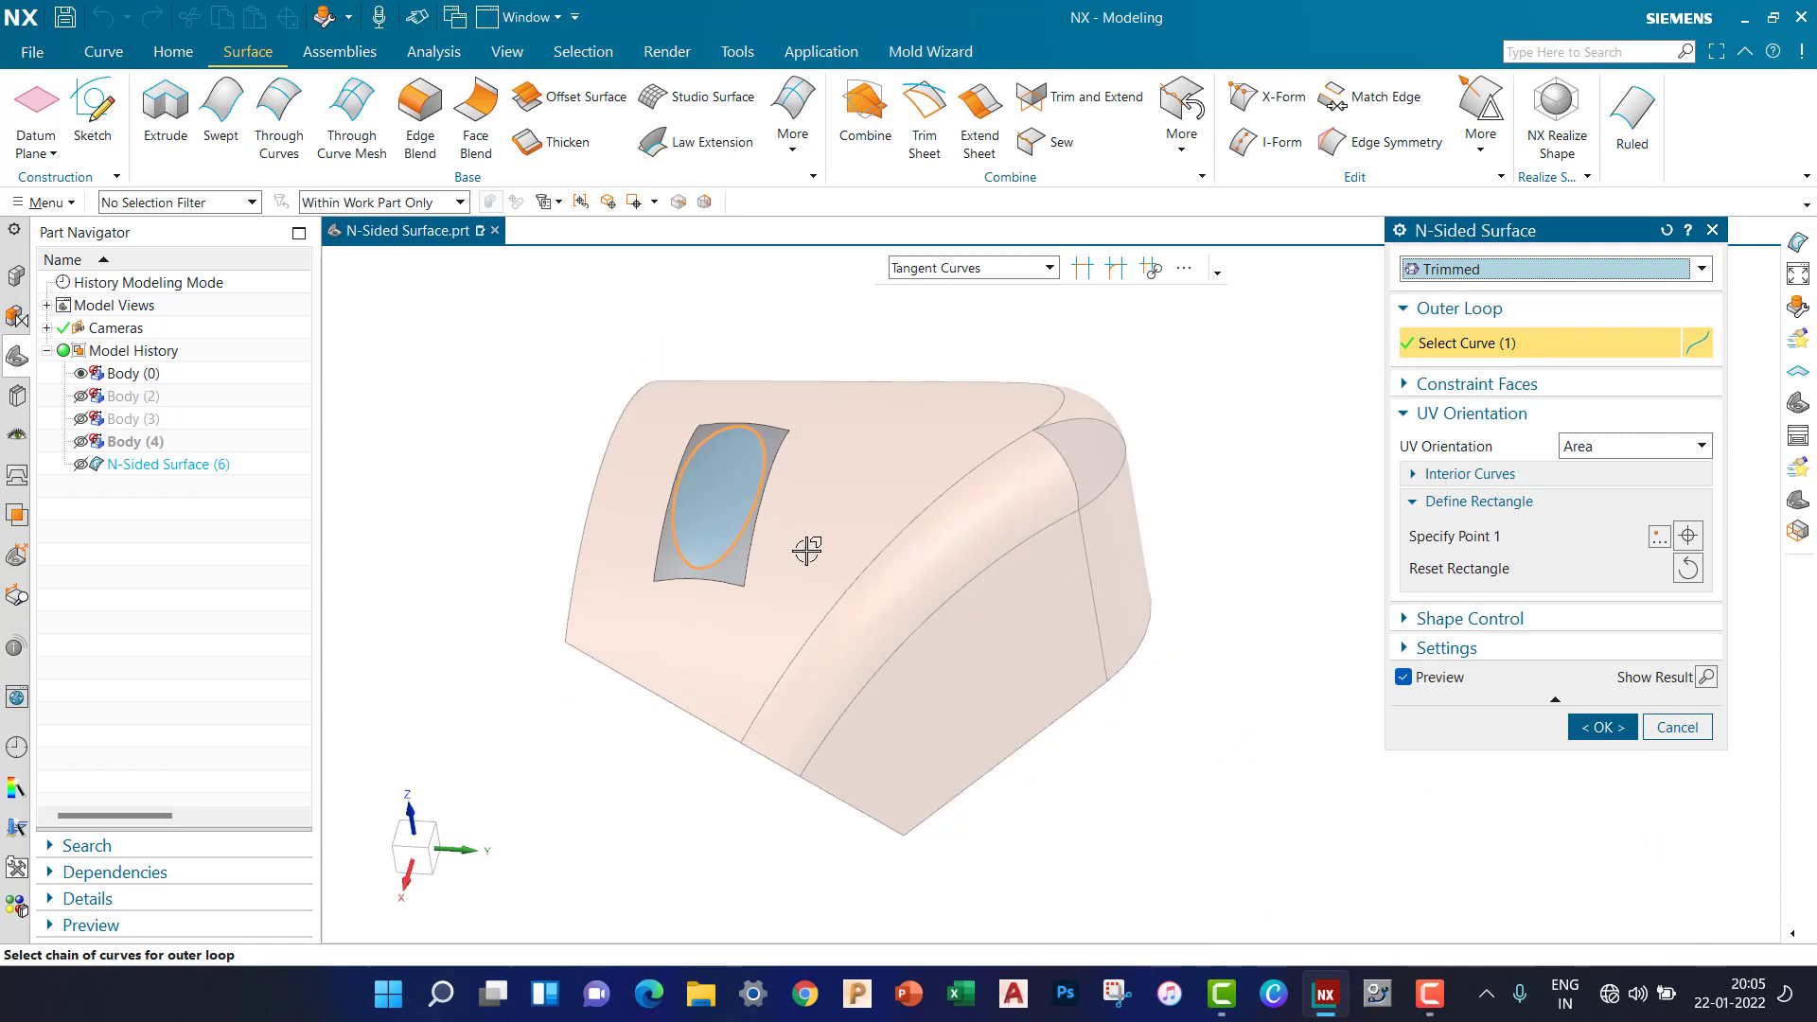
{"action": "scroll", "coordinate": [798, 543], "scroll_direction": "up", "scroll_amount": 2}
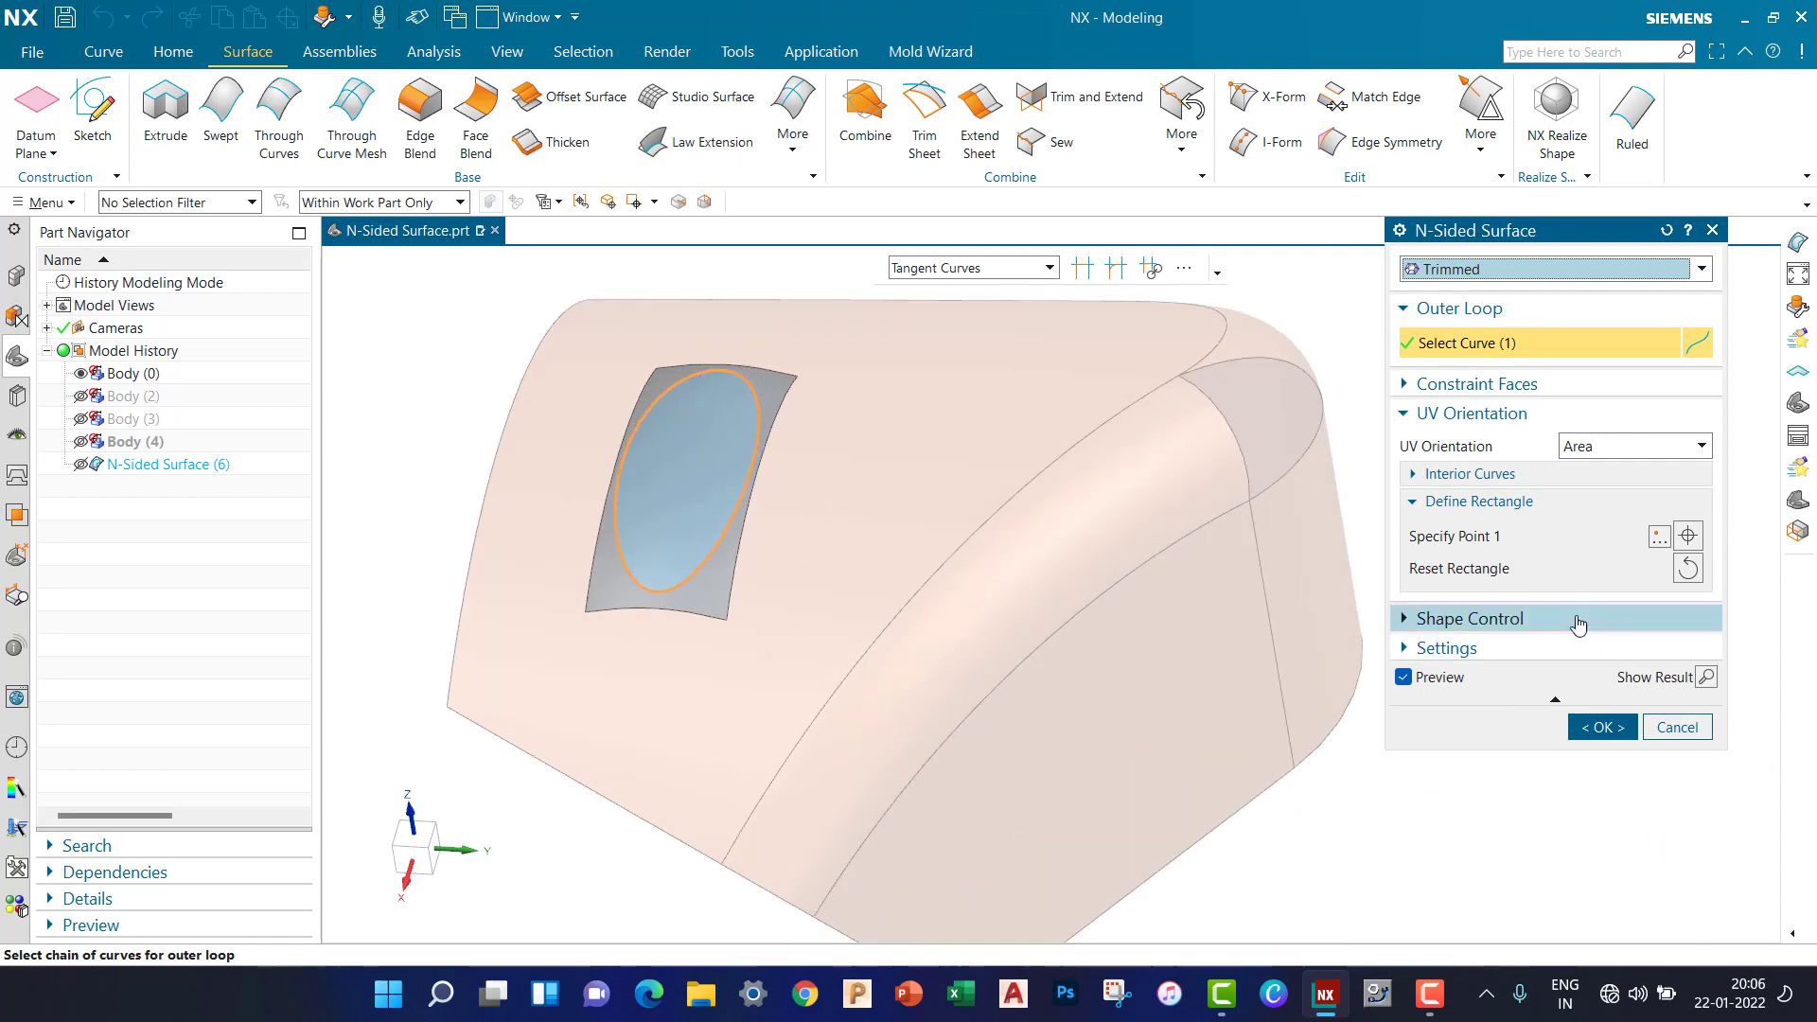
{"action": "left_click", "coordinate": [1503, 620]}
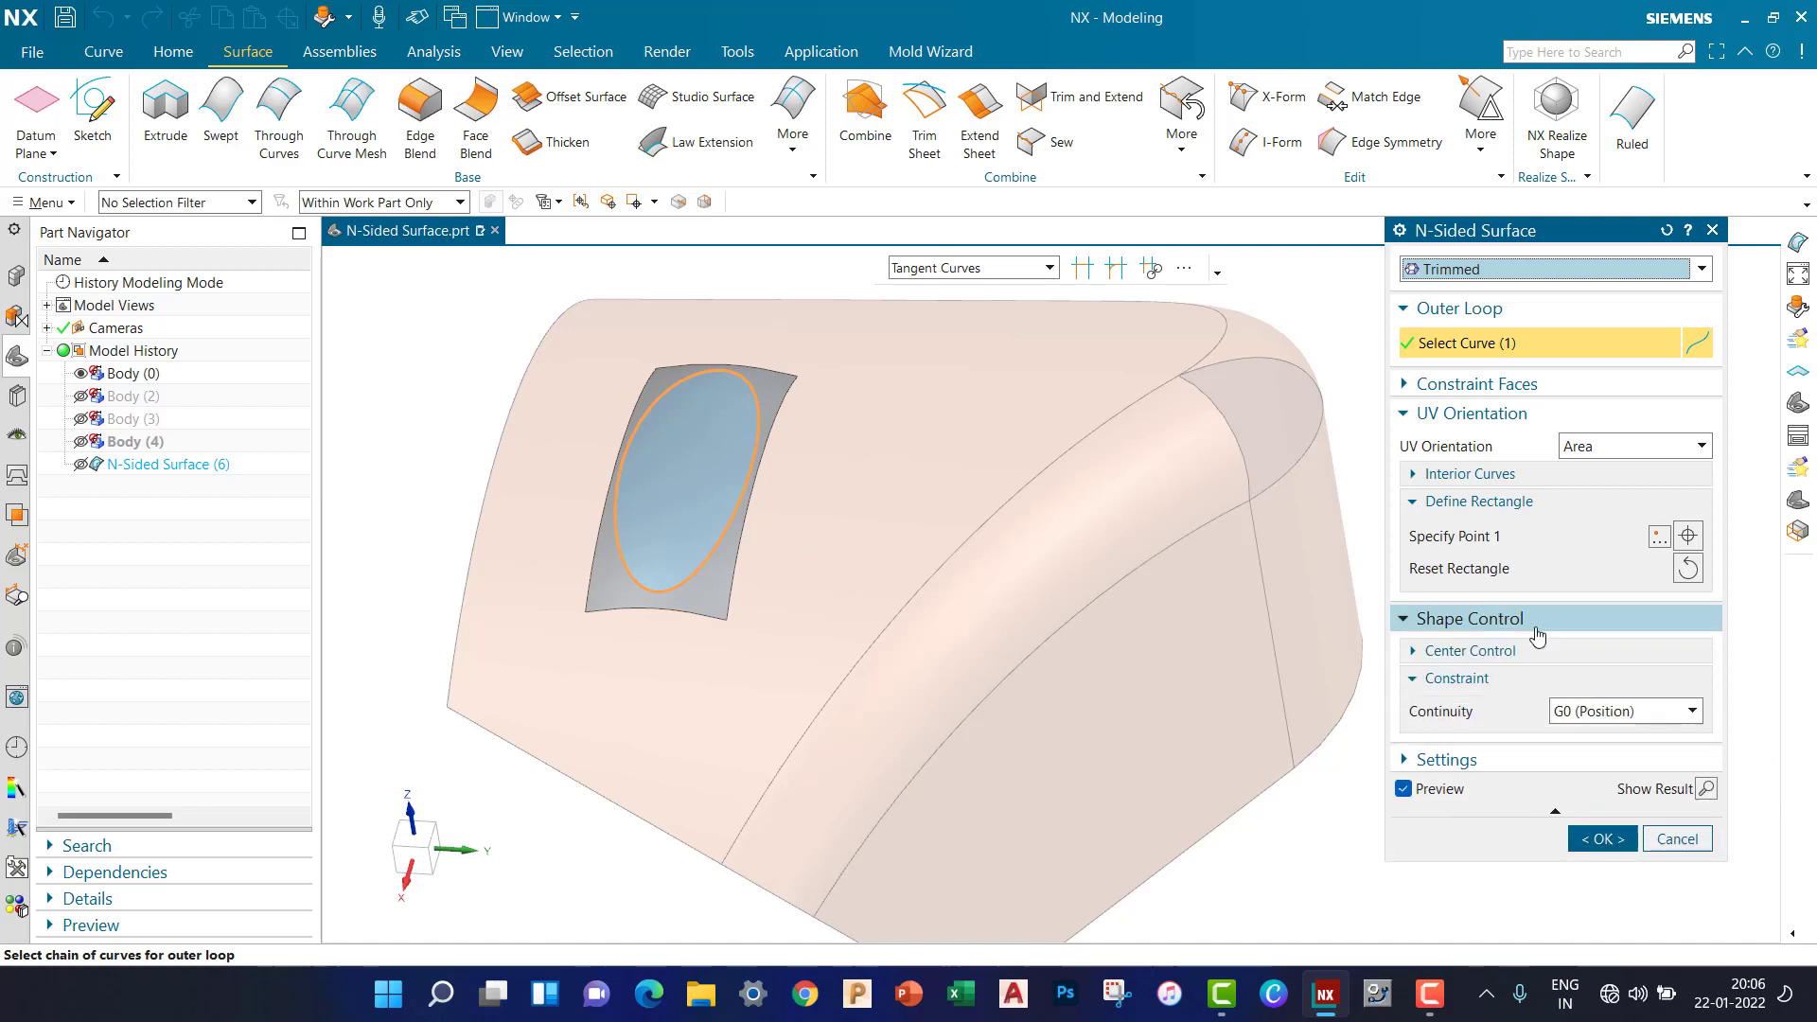
{"action": "left_click", "coordinate": [1448, 760]}
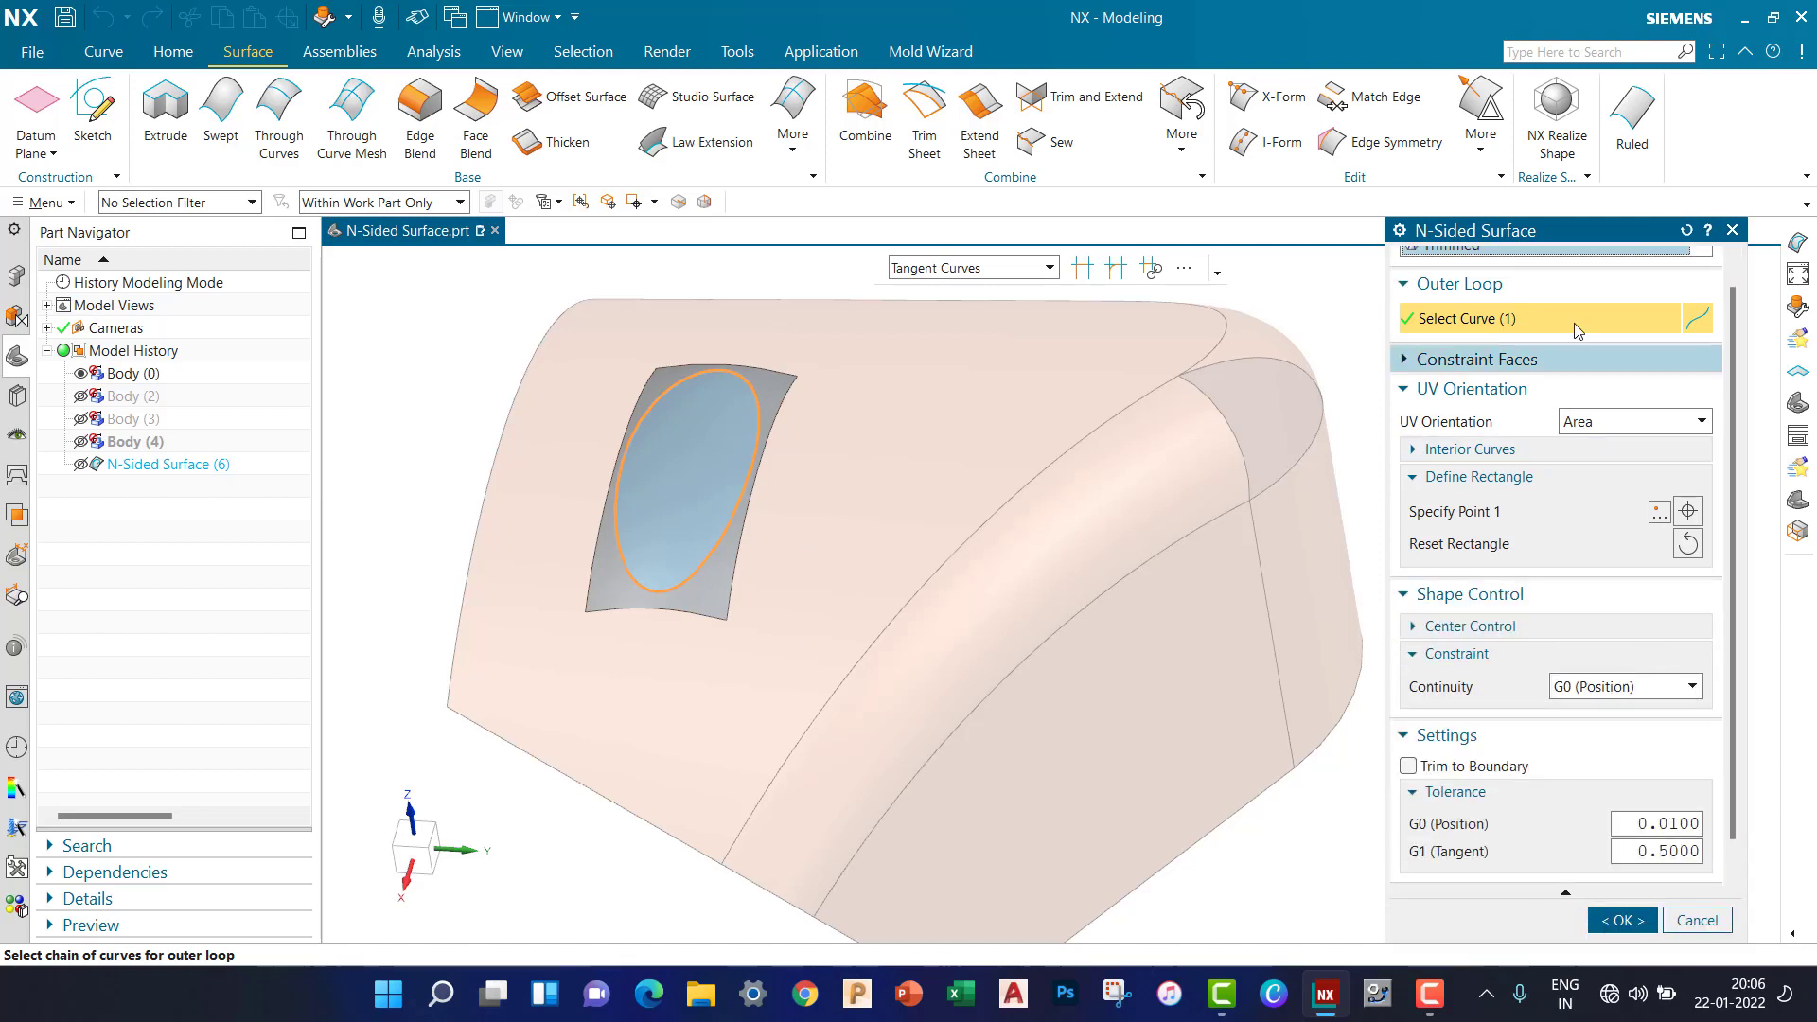
{"action": "left_click_drag", "start_coordinate": [1560, 243], "coordinate": [1609, 158]}
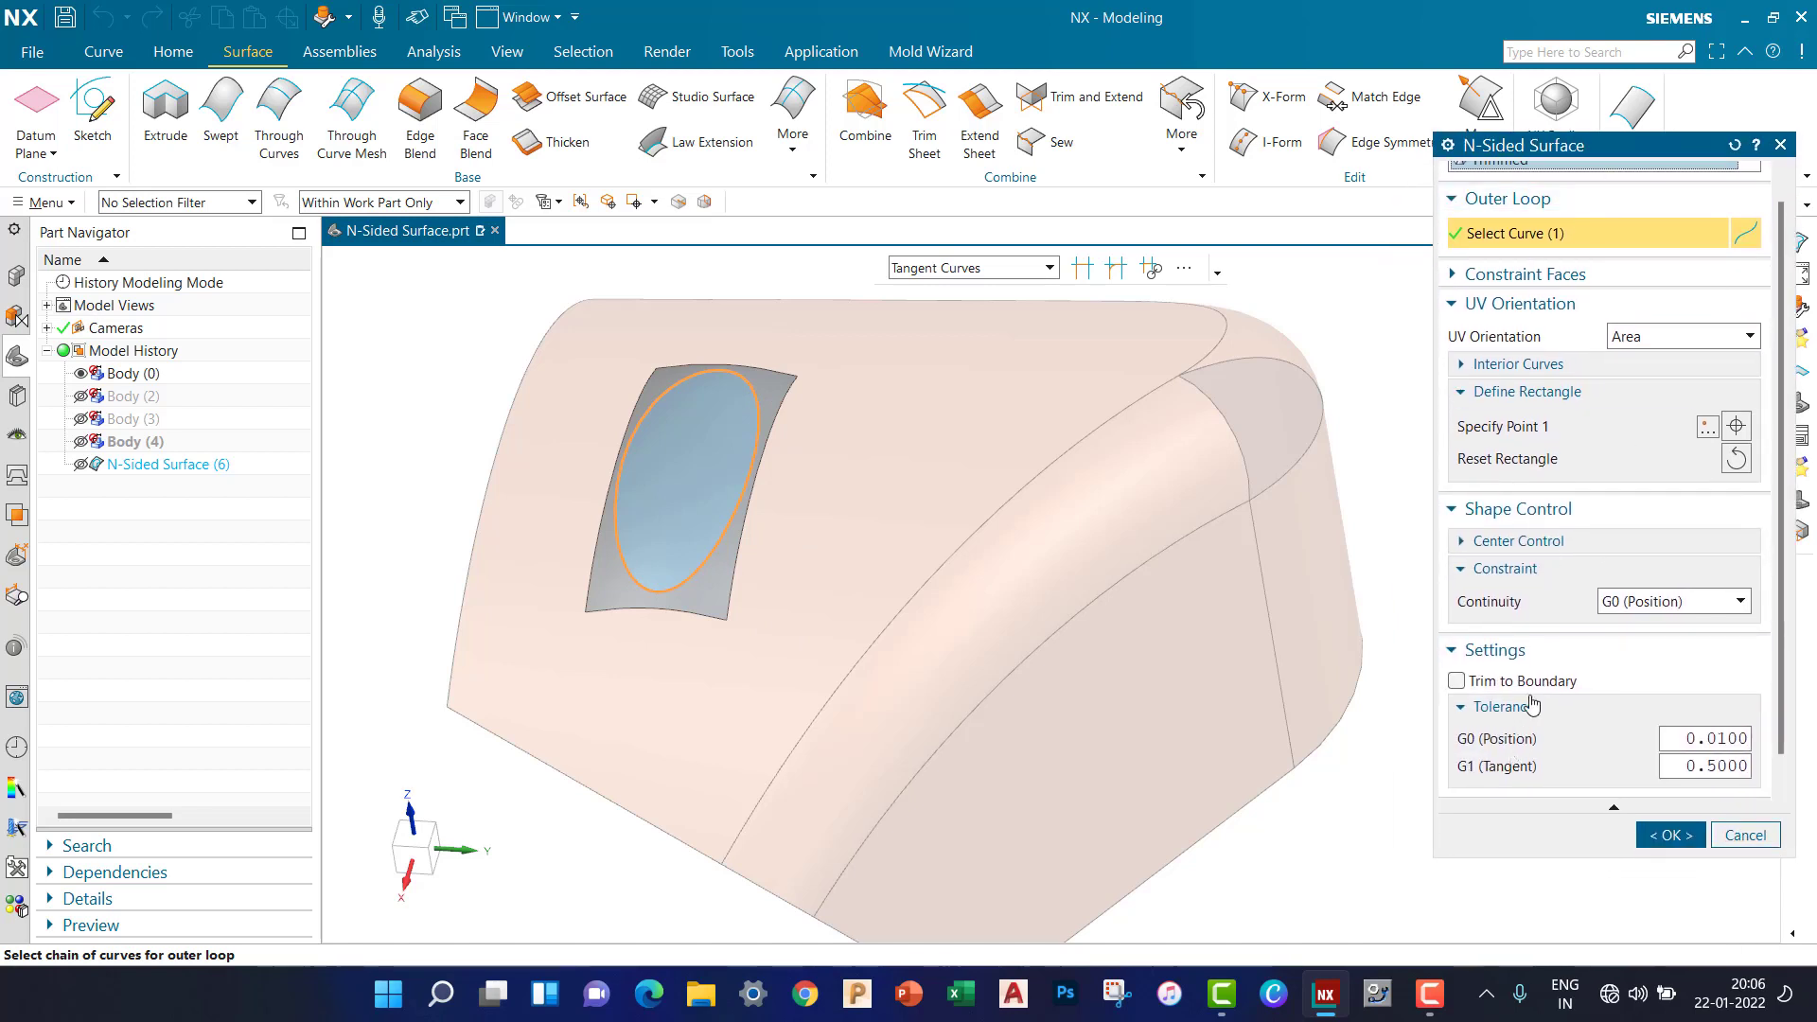
{"action": "left_click", "coordinate": [1458, 682]}
{"action": "middle_click_drag", "start_coordinate": [752, 564], "coordinate": [799, 428]}
{"action": "left_click", "coordinate": [1670, 836]}
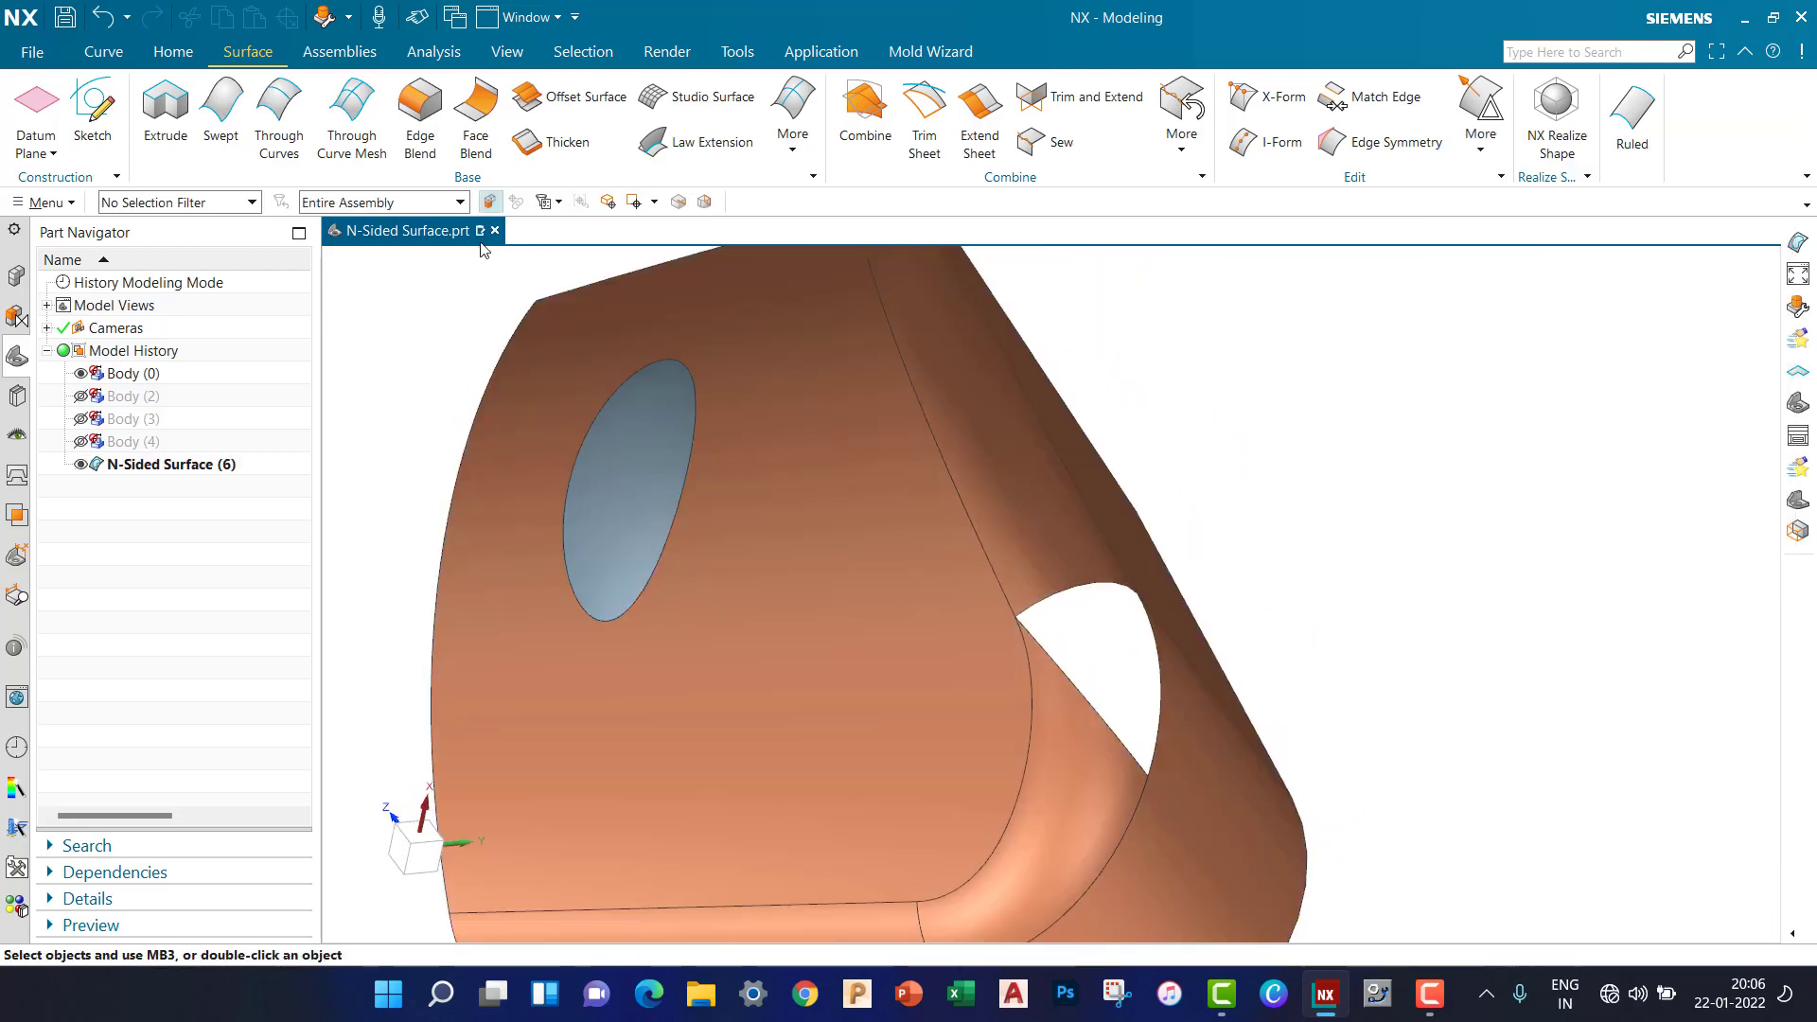
Edit the elliptical patch to use the body's tangent faces as constraint faces with G1 (Tangent) continuity.
{"action": "middle_click_drag", "start_coordinate": [474, 243], "coordinate": [657, 413]}
{"action": "middle_click_drag", "start_coordinate": [578, 468], "coordinate": [775, 417]}
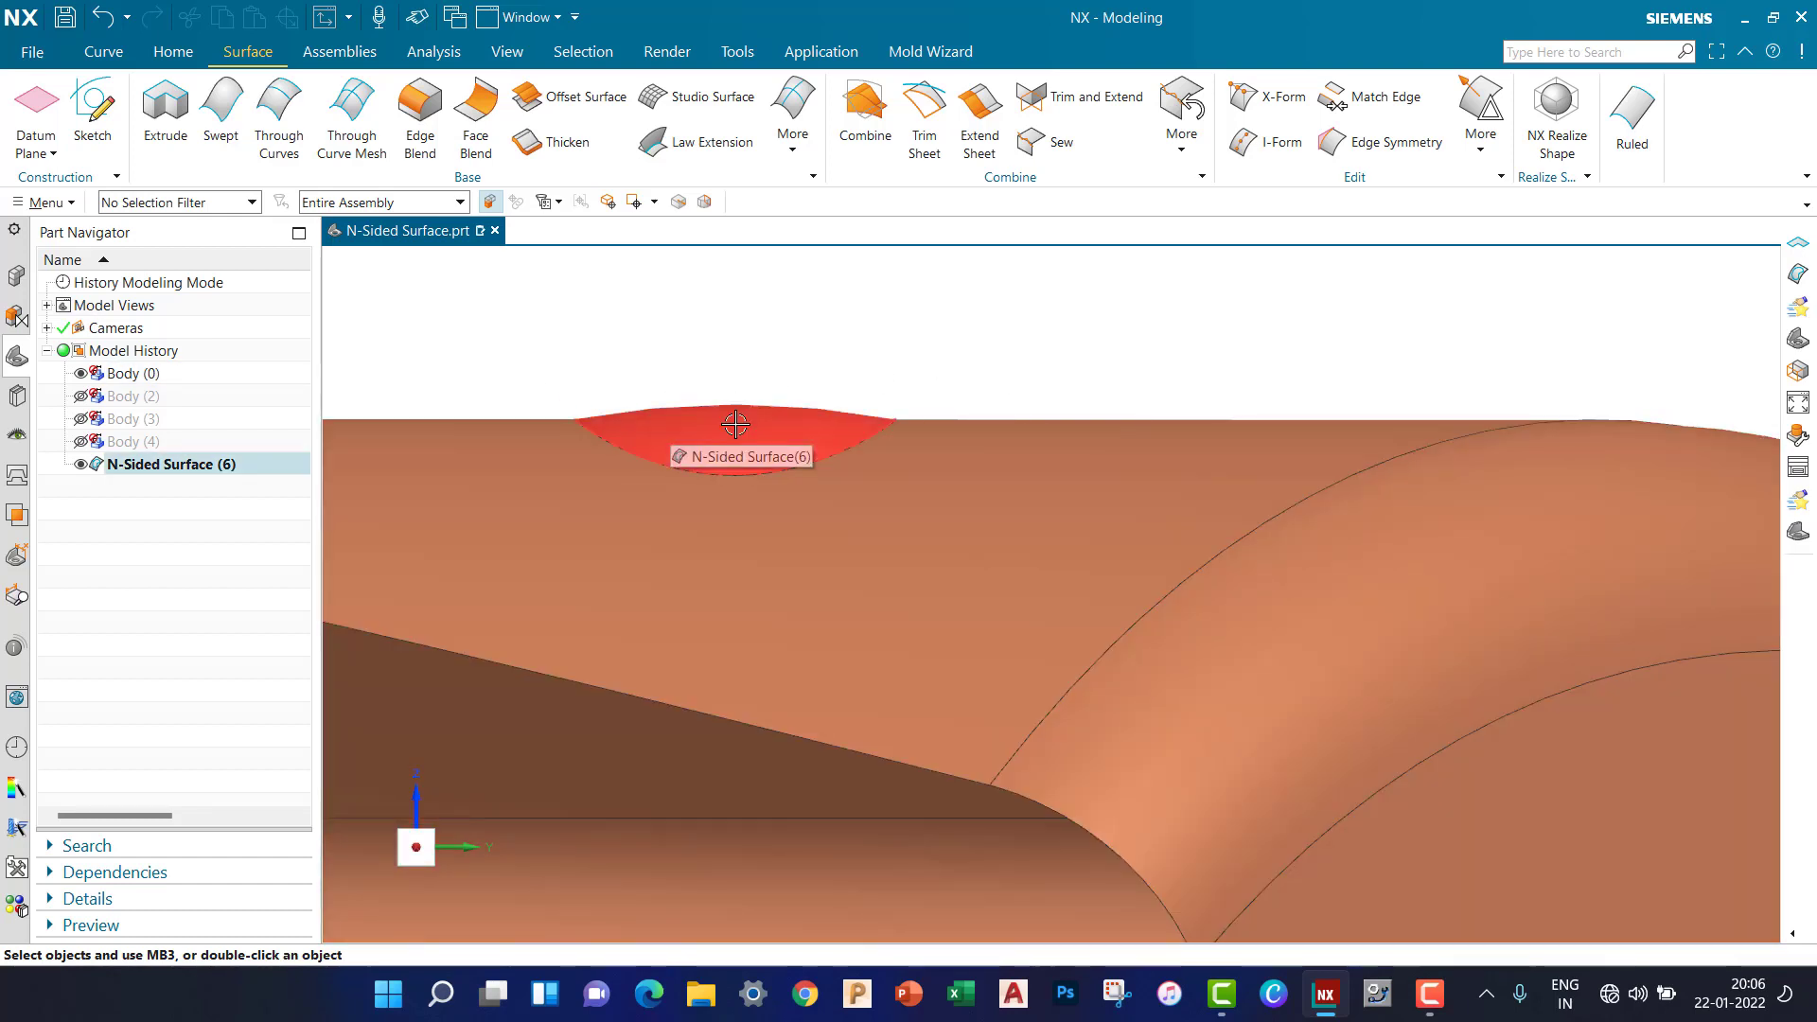
{"action": "double_click", "coordinate": [166, 464]}
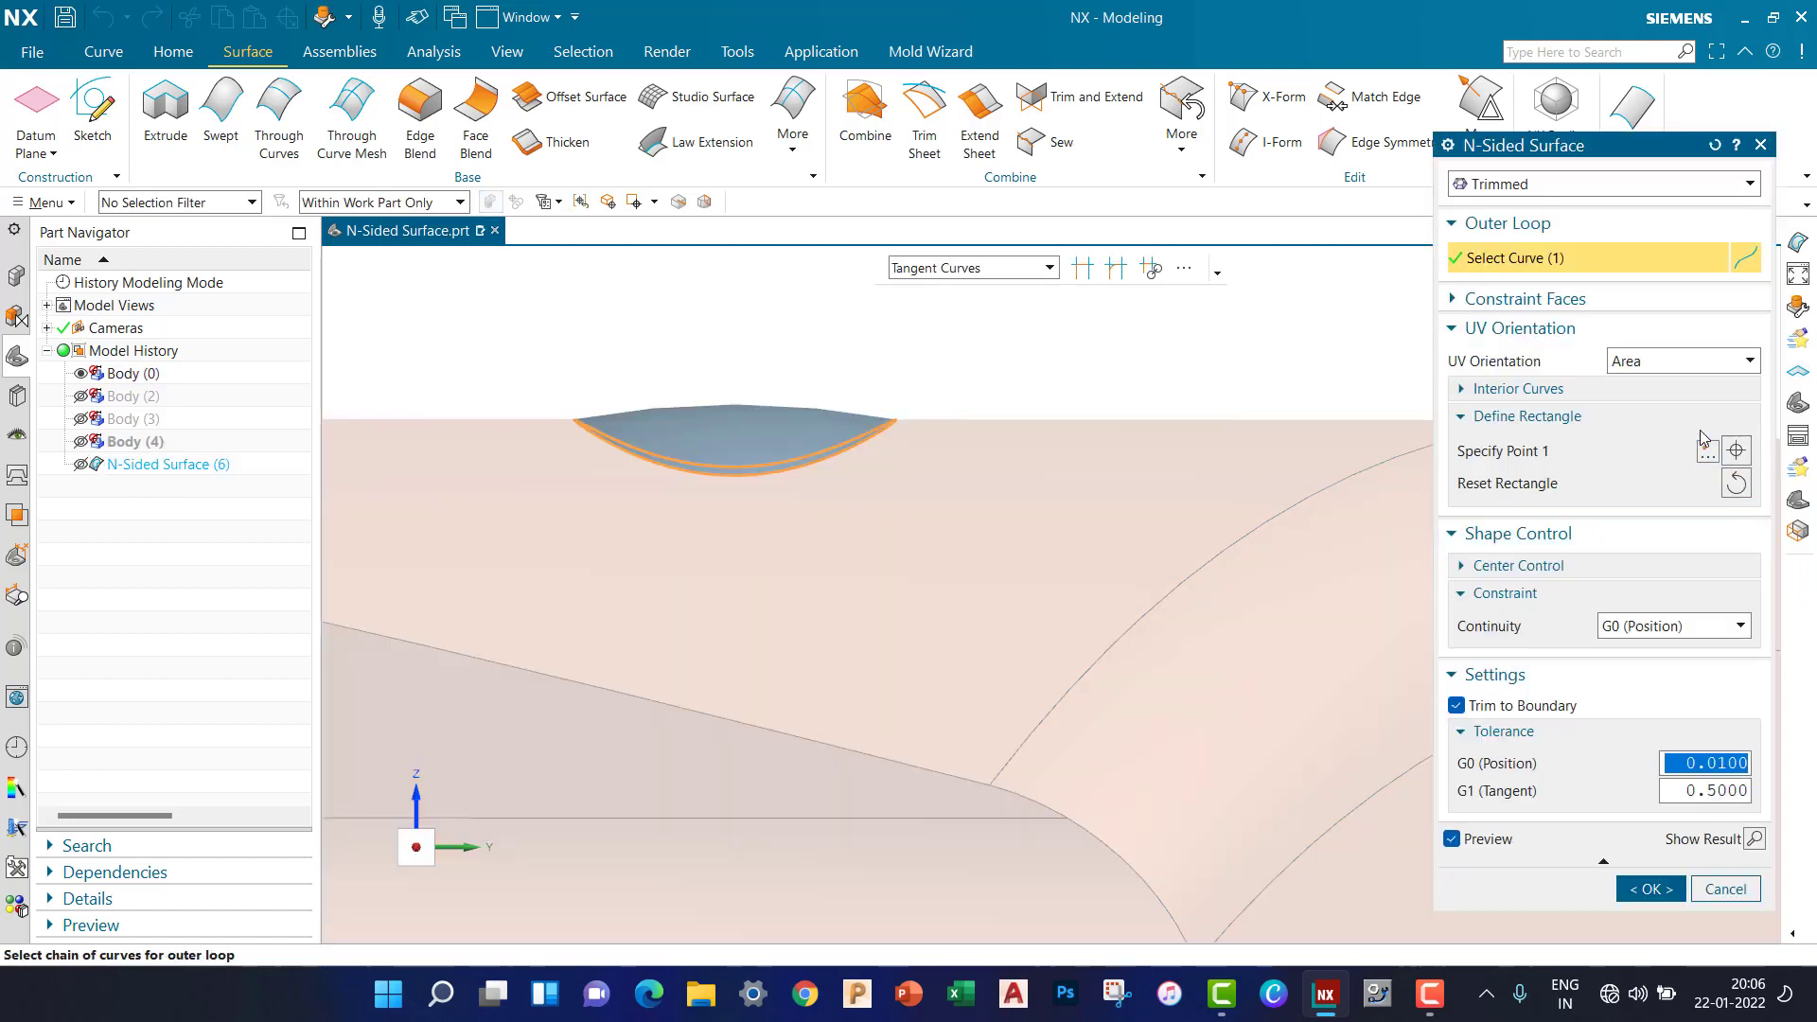
{"action": "left_click", "coordinate": [1558, 301]}
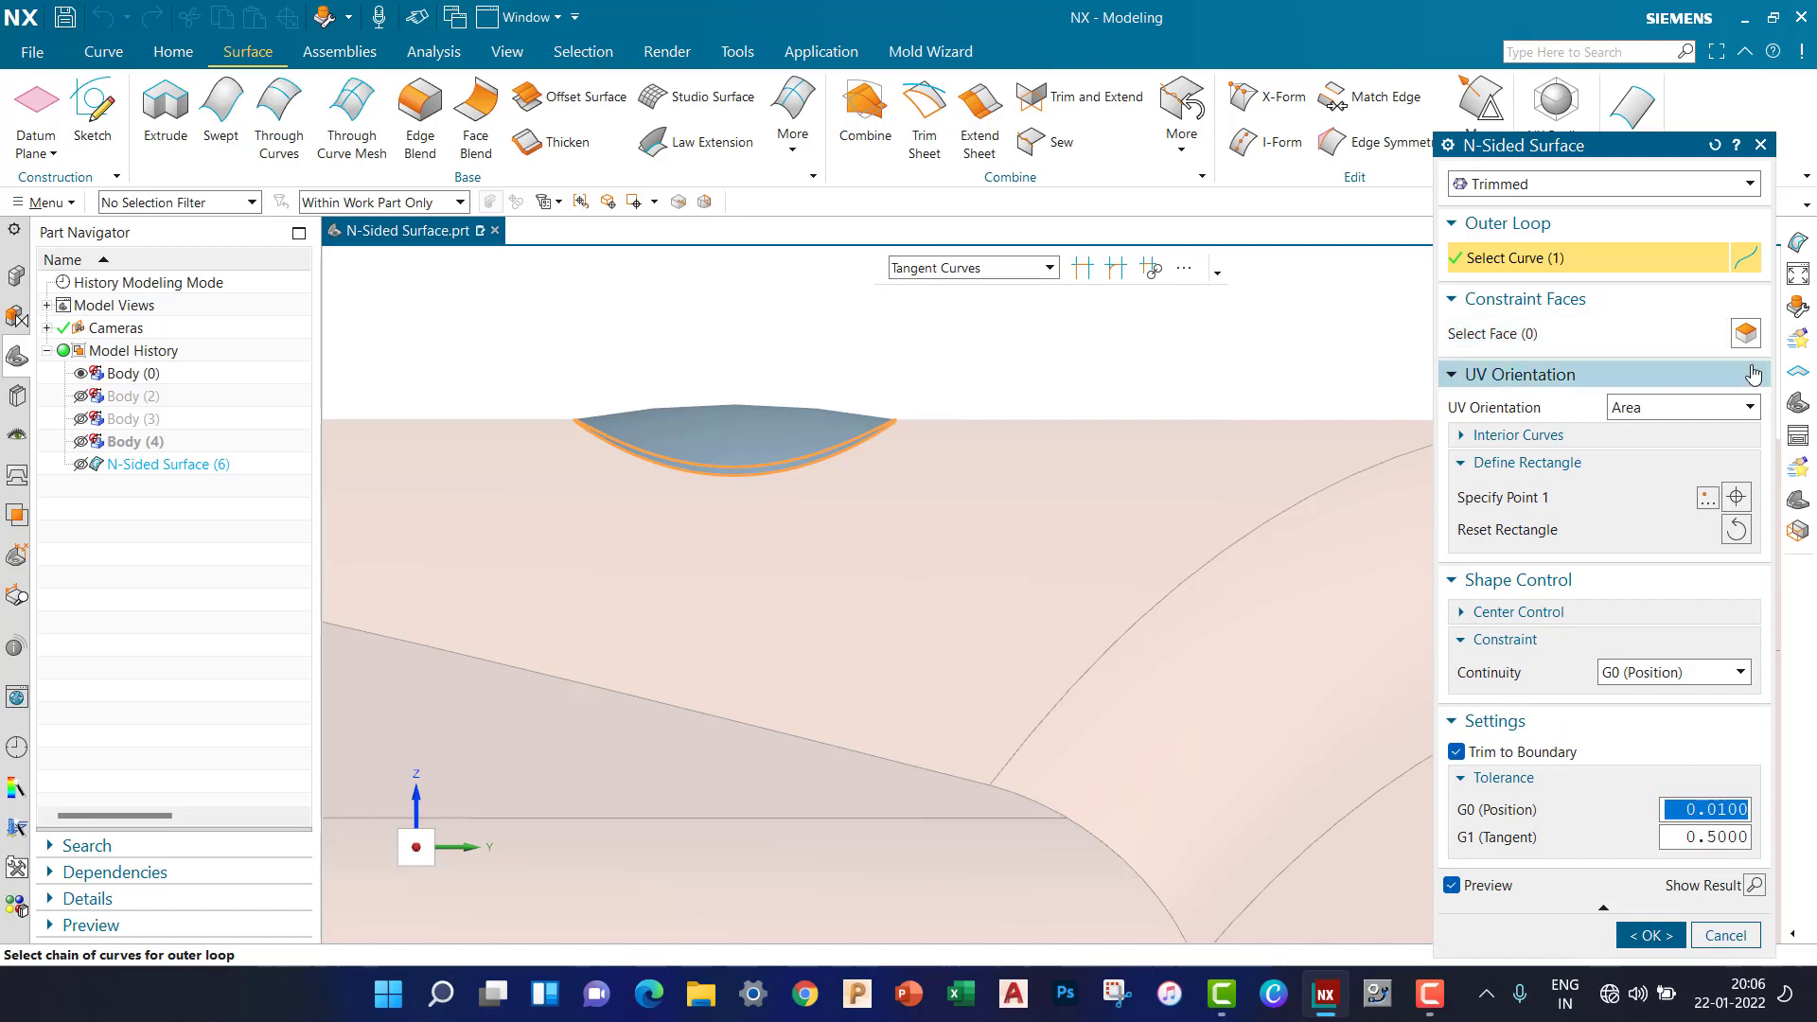
{"action": "left_click", "coordinate": [1496, 335]}
{"action": "left_click", "coordinate": [975, 464]}
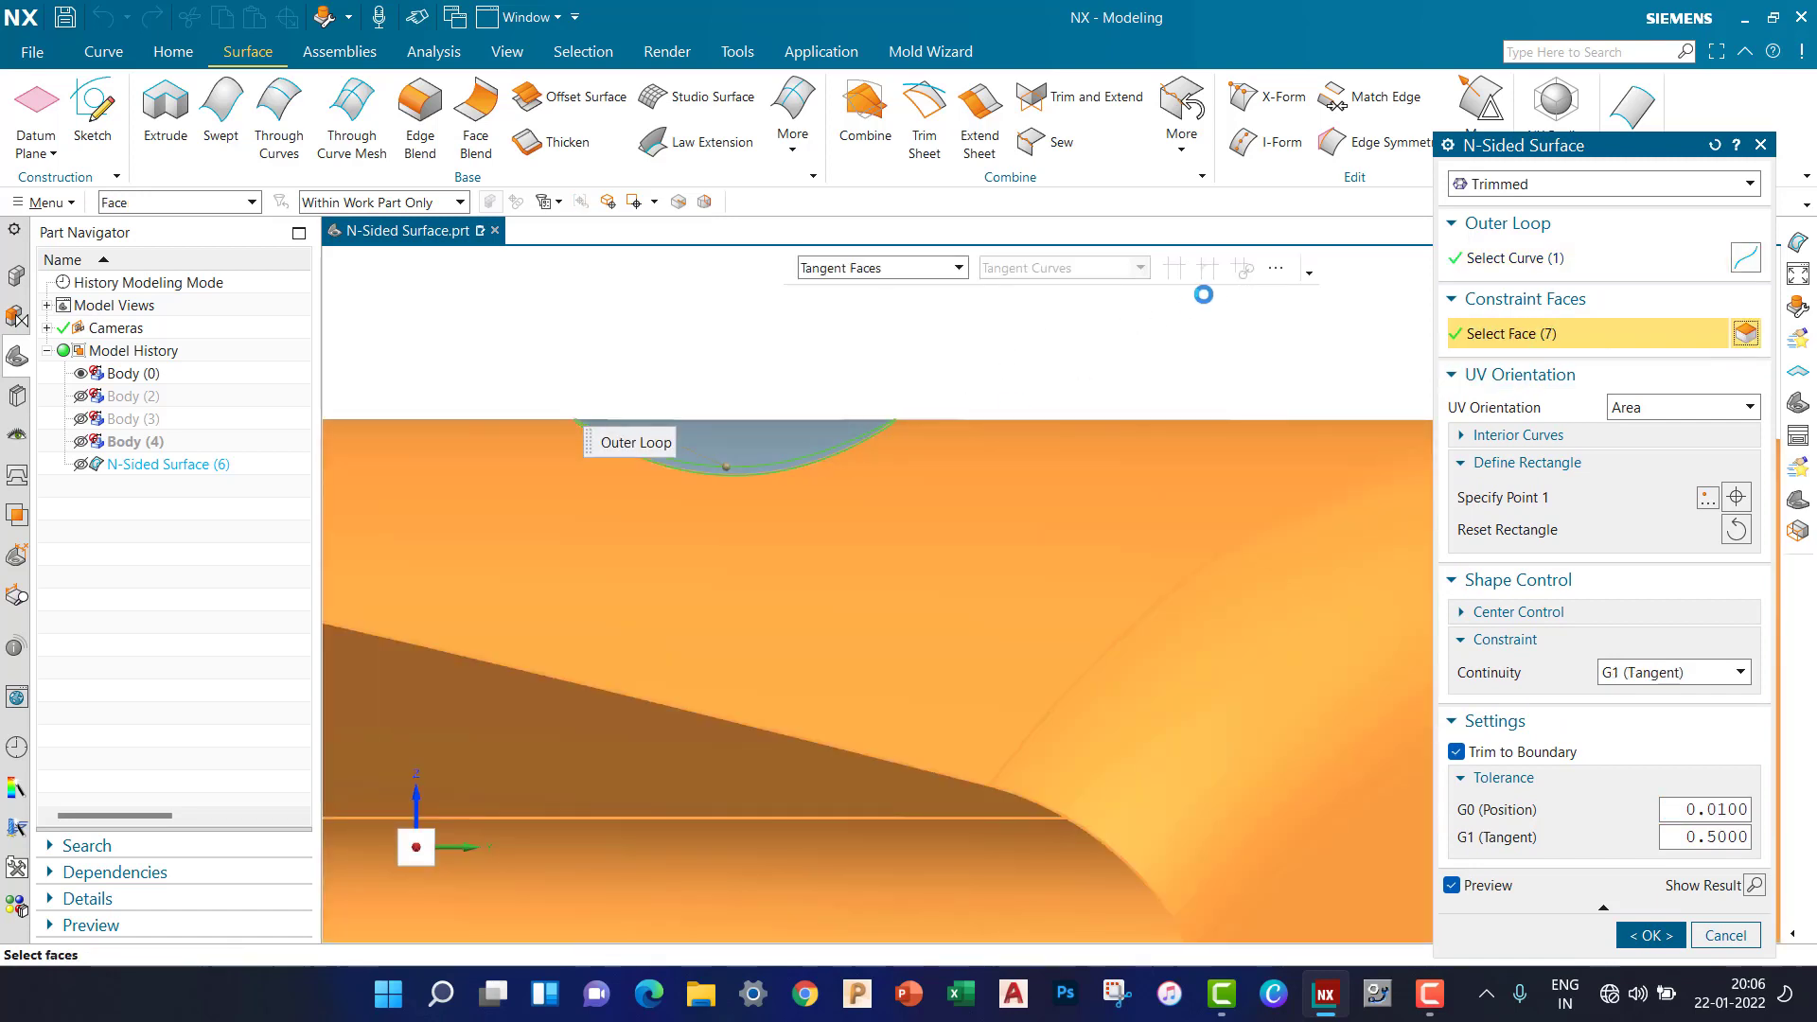
{"action": "scroll", "coordinate": [601, 417], "scroll_direction": "up", "scroll_amount": 2}
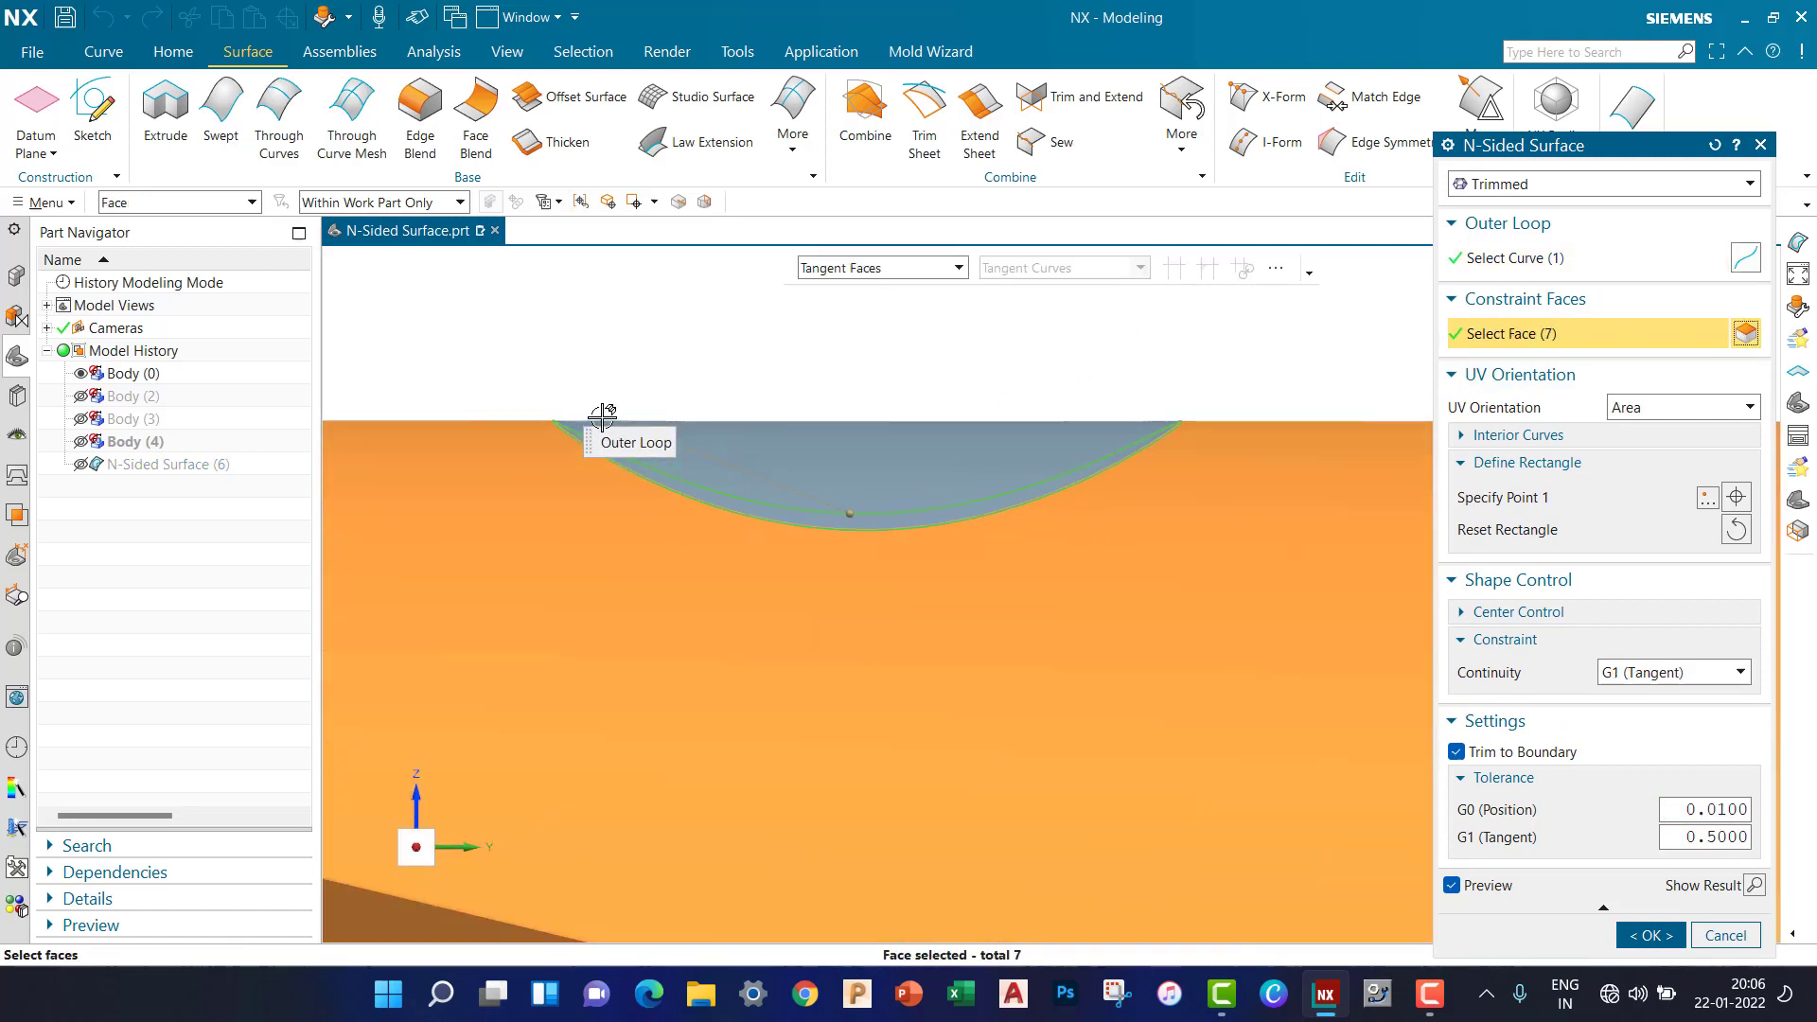
{"action": "left_click", "coordinate": [1651, 935]}
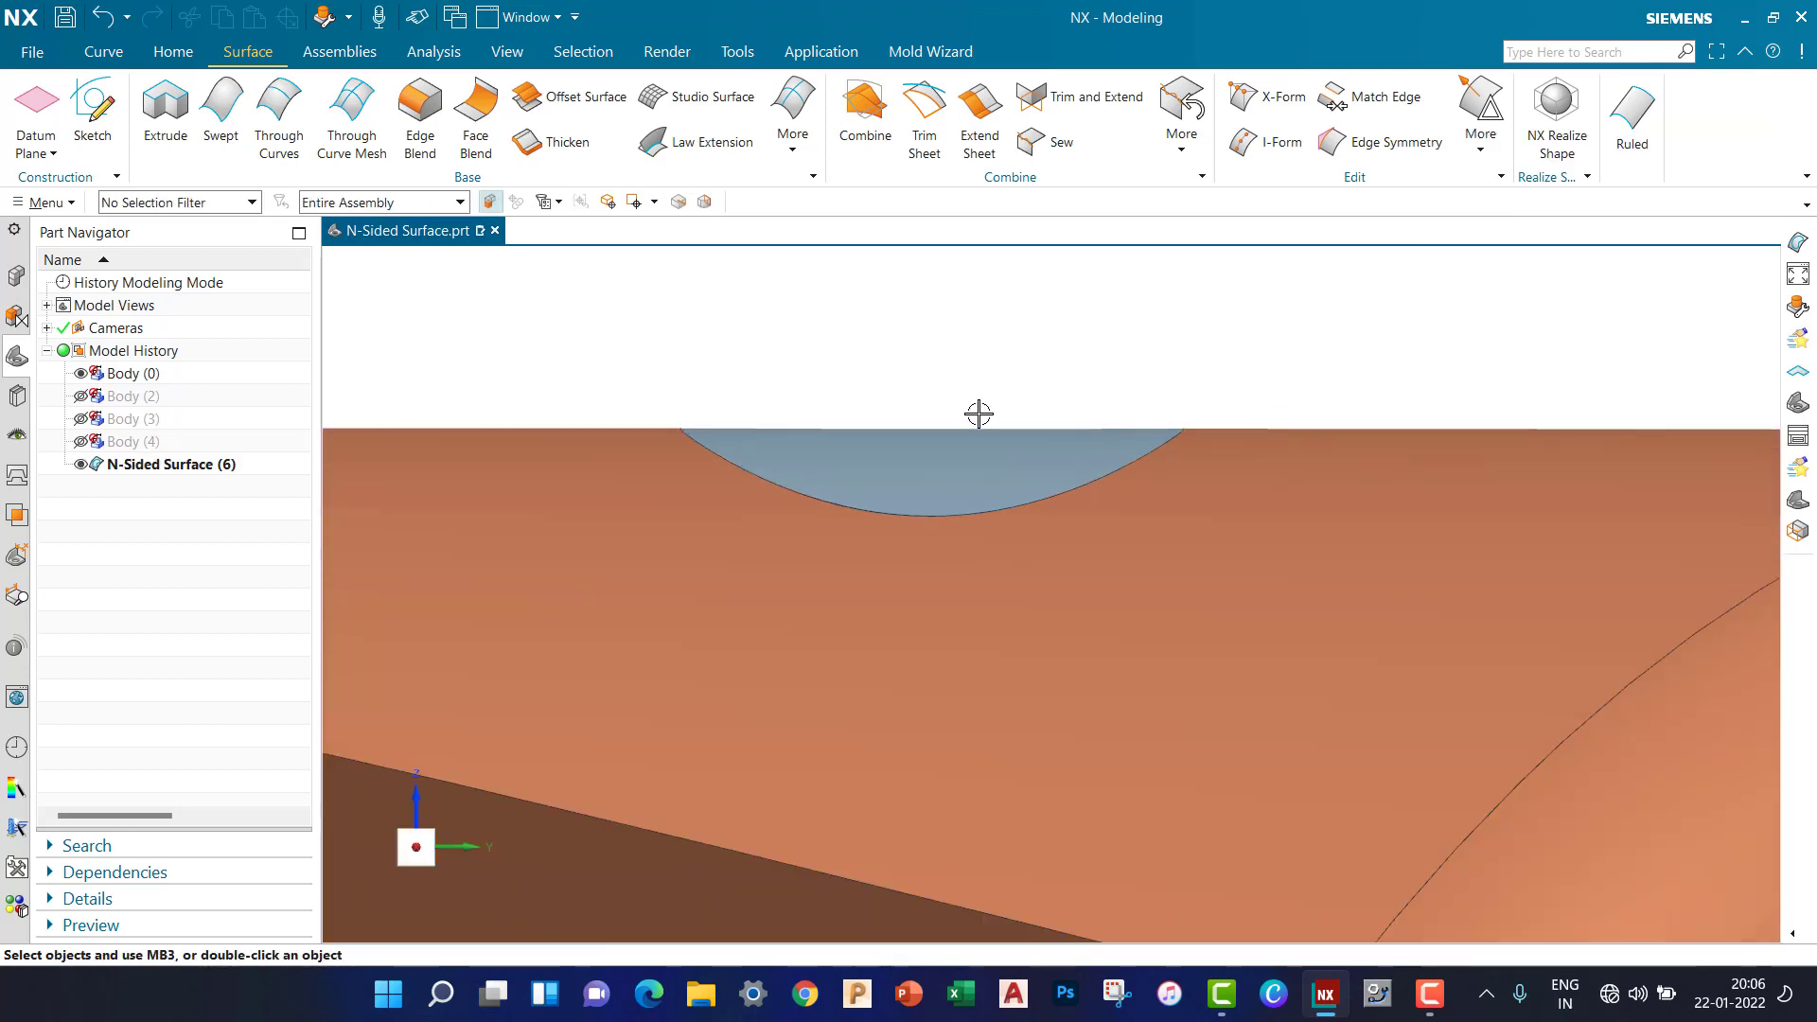
Start a new N-Sided Surface for the three-sided corner opening and reset the command's settings to their defaults.
{"action": "middle_click_drag", "start_coordinate": [935, 412], "coordinate": [1127, 427]}
{"action": "scroll", "coordinate": [909, 446], "scroll_direction": "down", "scroll_amount": 10}
{"action": "middle_click_drag", "start_coordinate": [1411, 515], "coordinate": [1259, 523]}
{"action": "scroll", "coordinate": [992, 603], "scroll_direction": "up", "scroll_amount": 6}
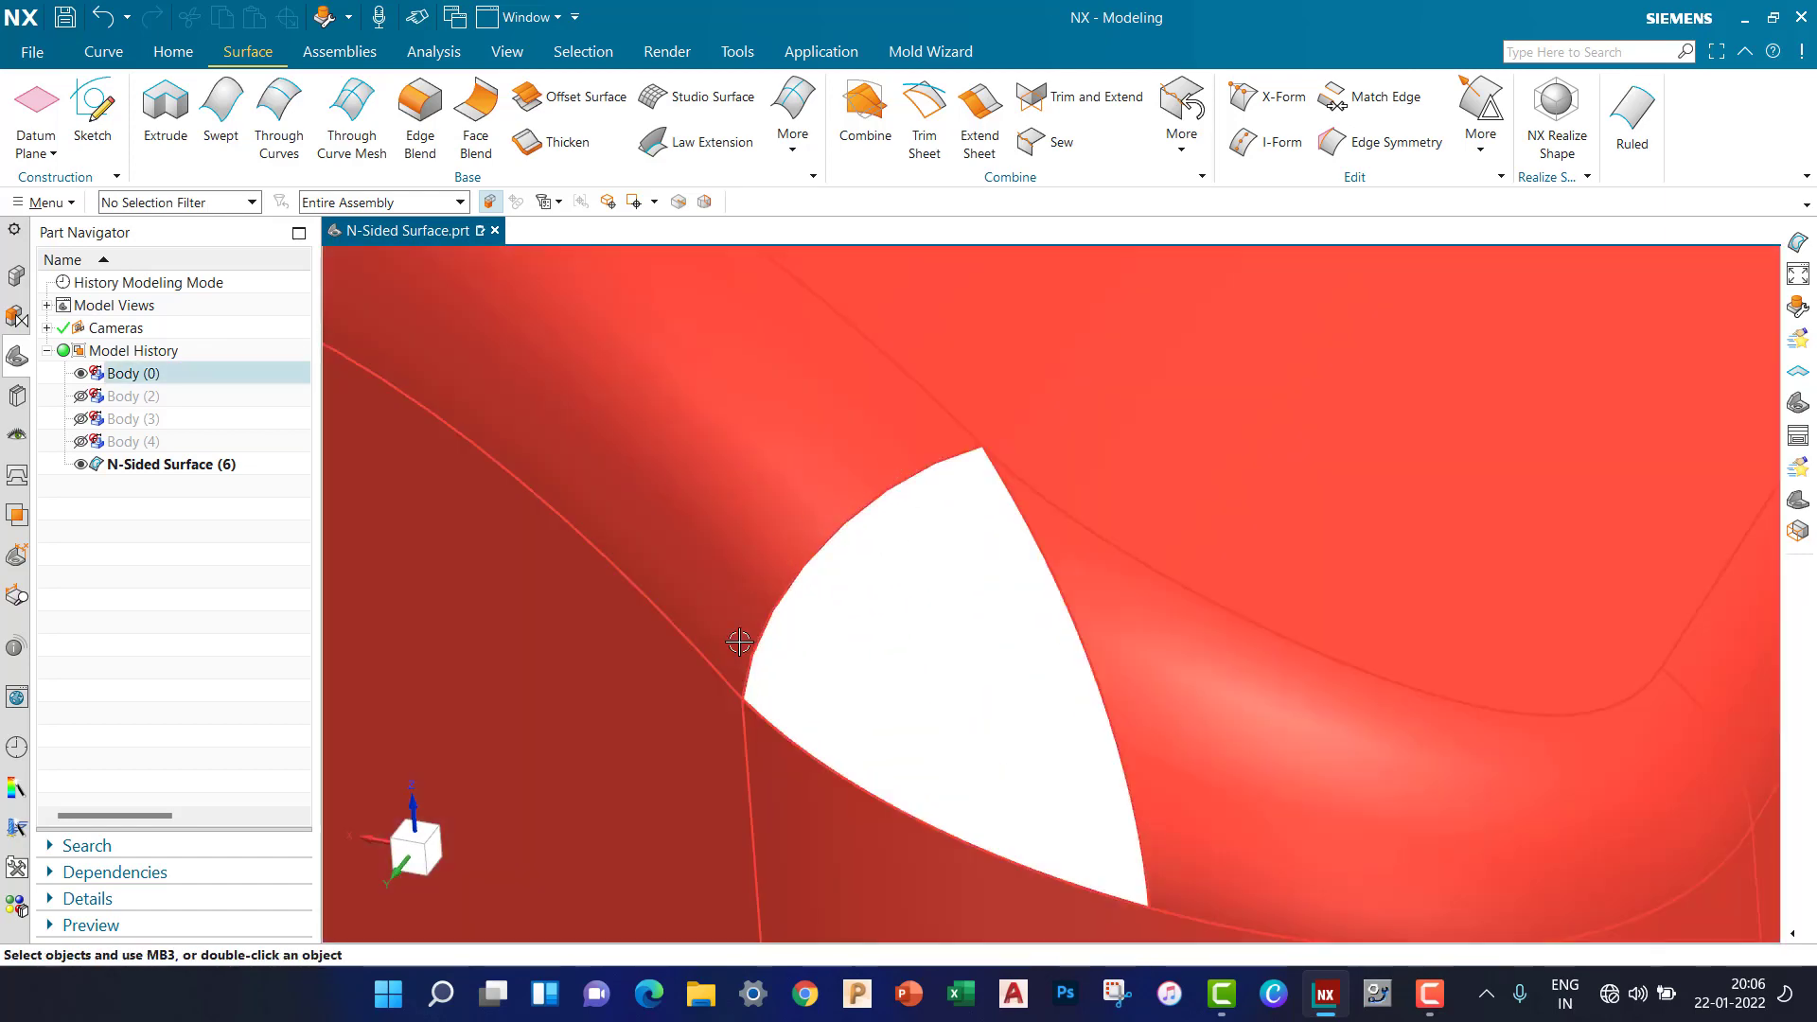
{"action": "scroll", "coordinate": [869, 588], "scroll_direction": "down", "scroll_amount": 6}
{"action": "middle_click_drag", "start_coordinate": [1107, 597], "coordinate": [1010, 430]}
{"action": "left_click", "coordinate": [793, 123]}
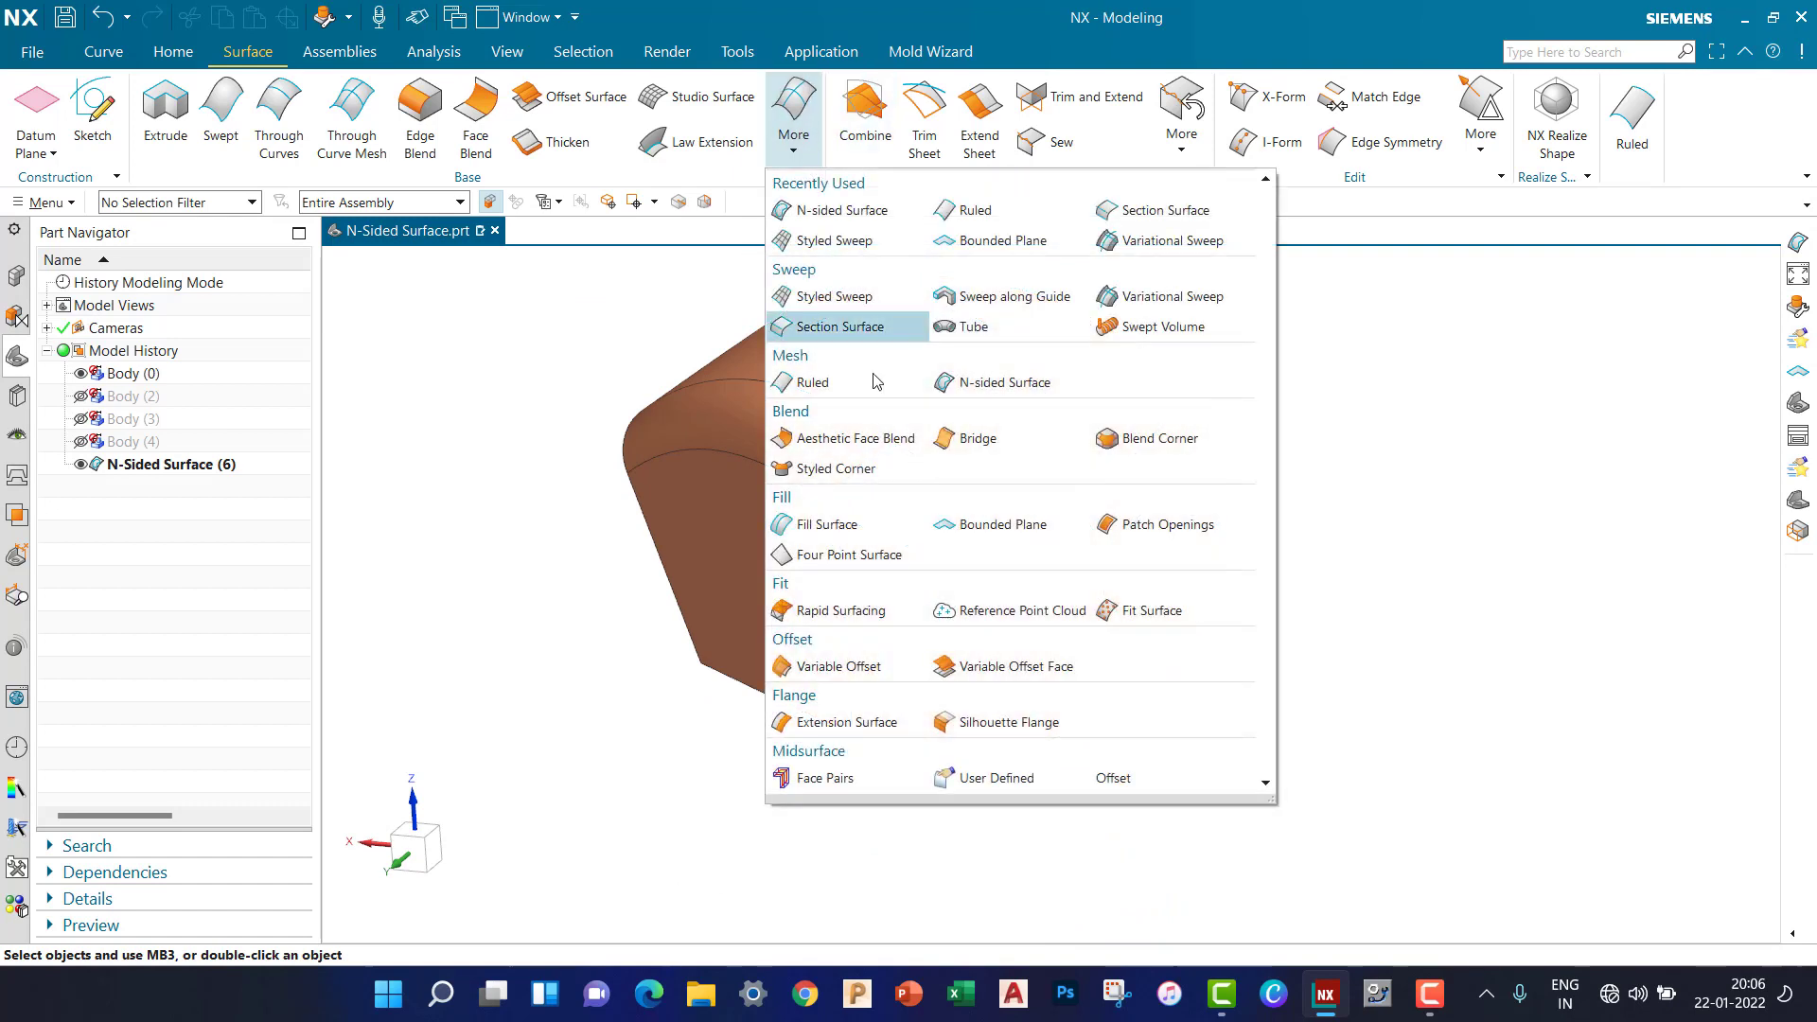
{"action": "left_click", "coordinate": [993, 381]}
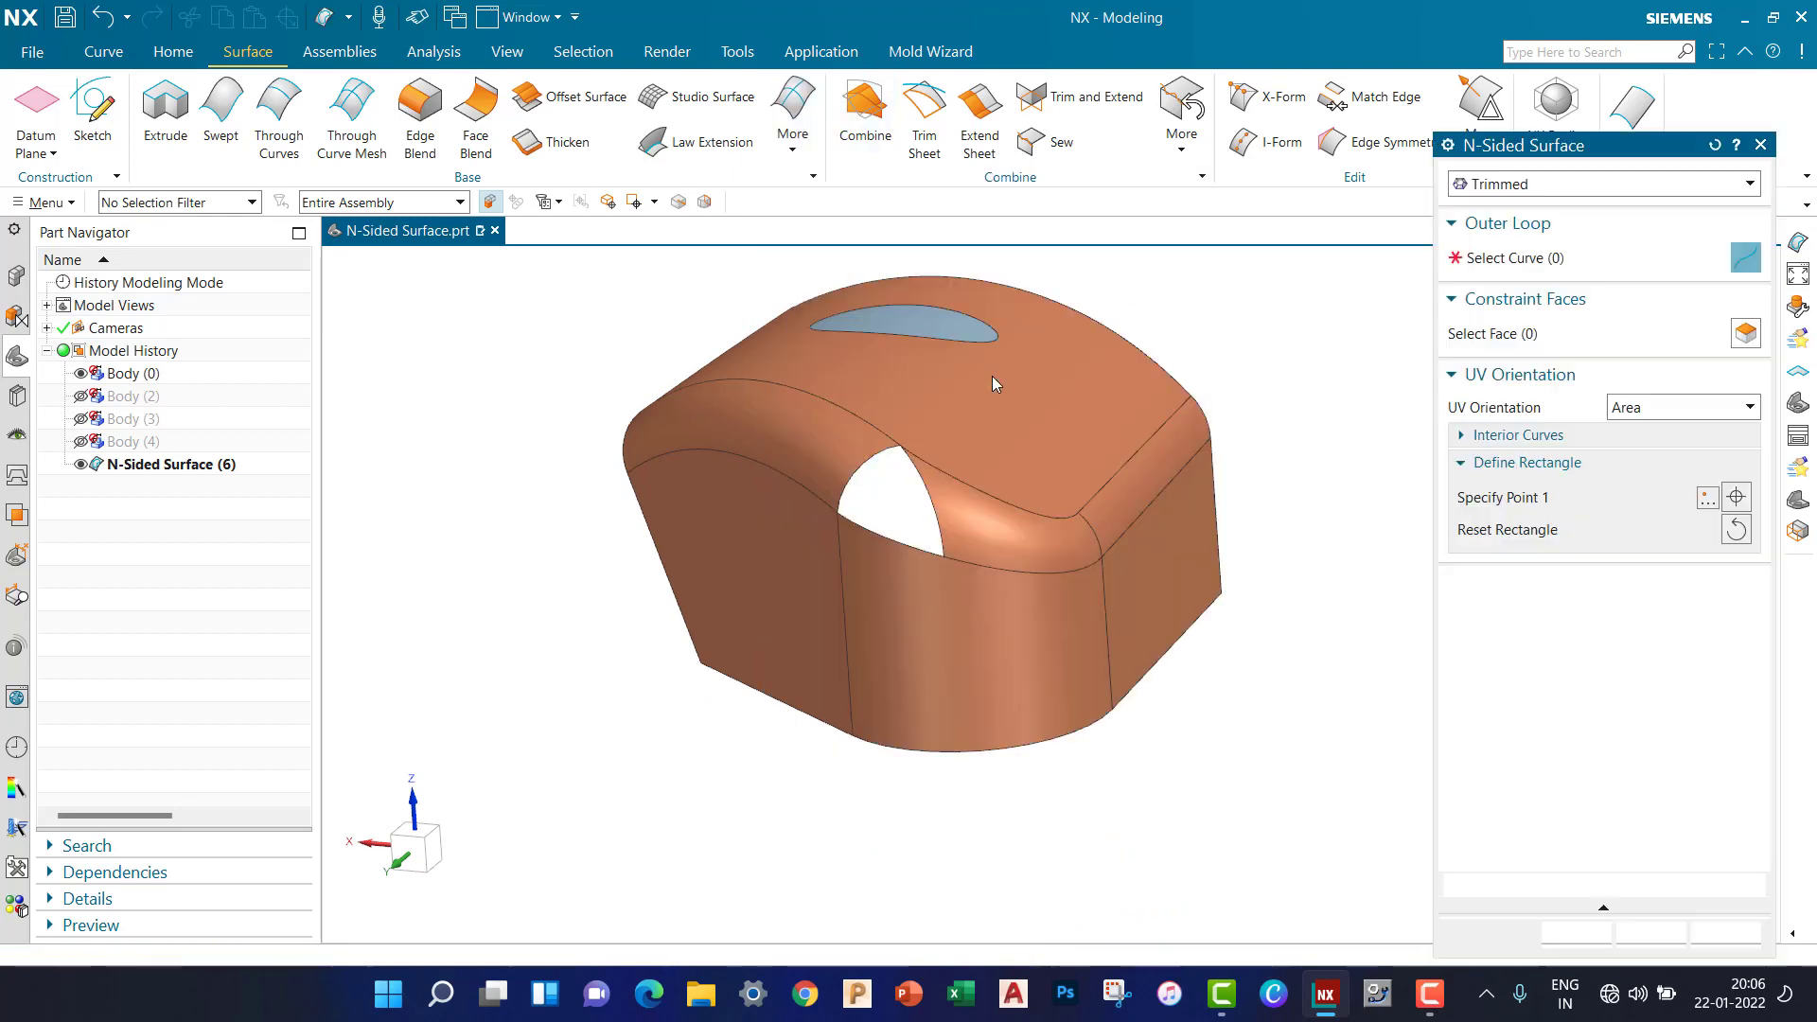
{"action": "left_click", "coordinate": [1715, 146]}
{"action": "scroll", "coordinate": [860, 566], "scroll_direction": "up", "scroll_amount": 2}
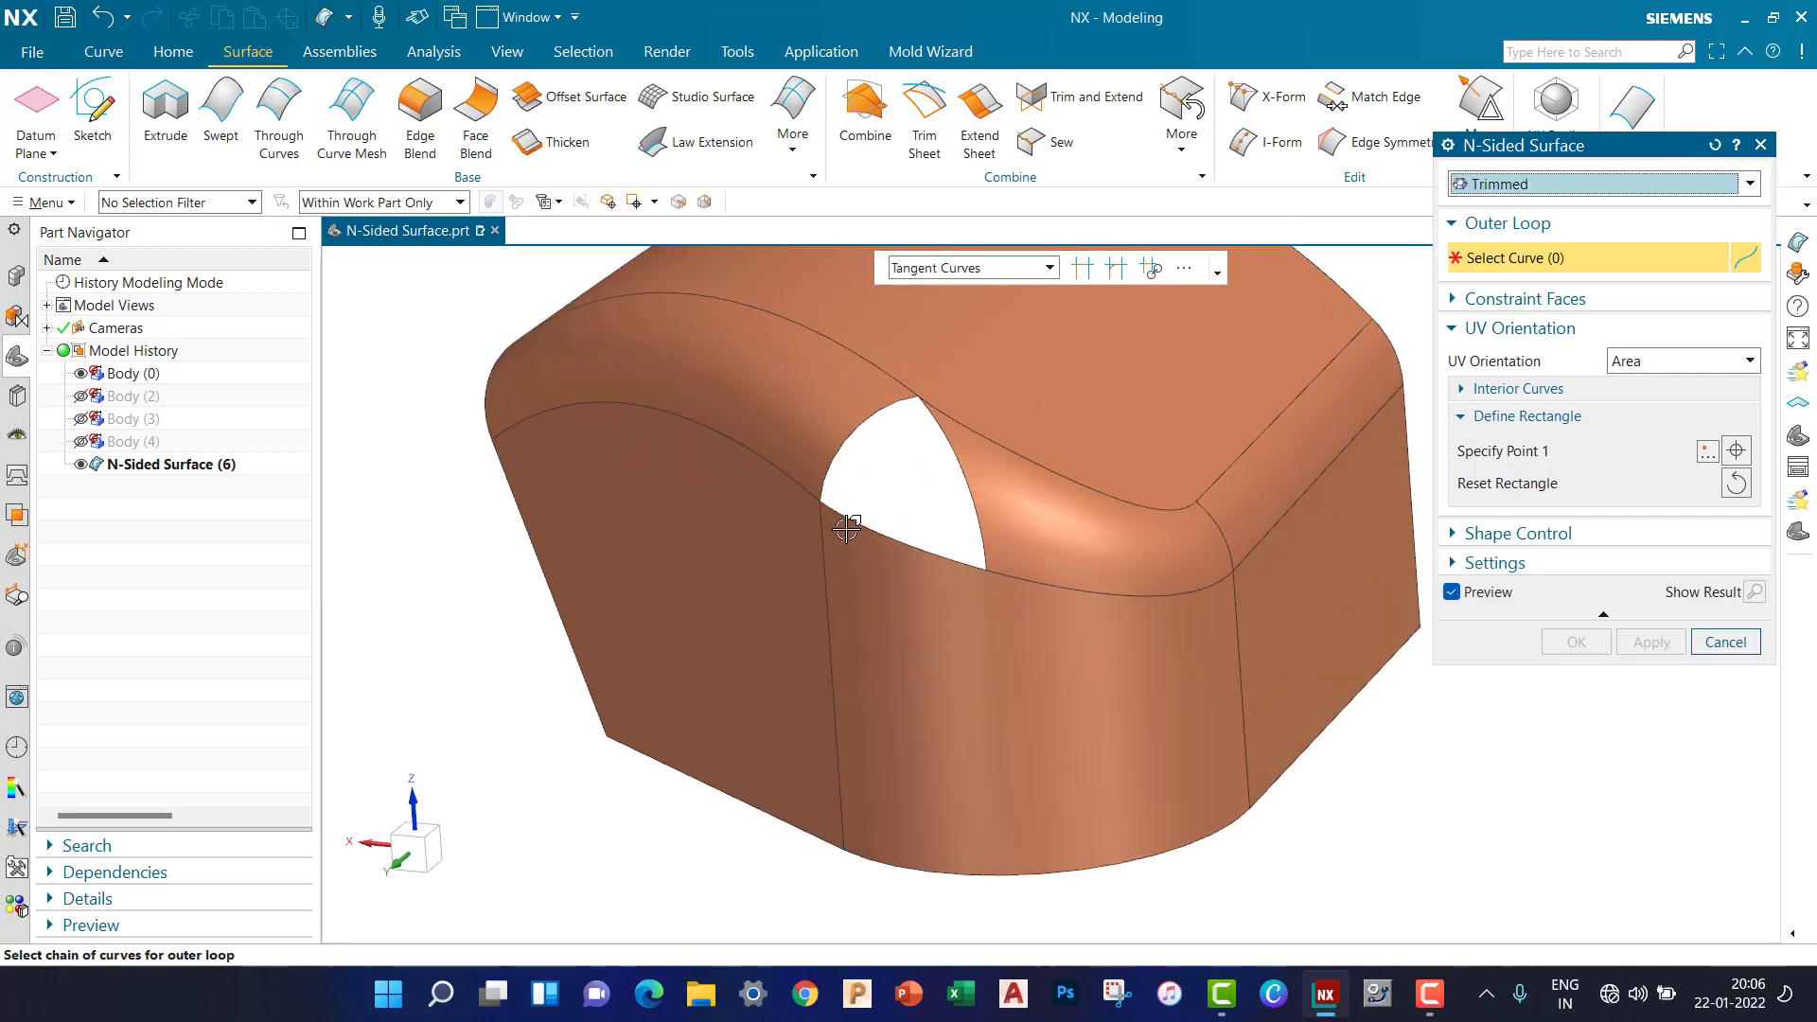
Select the corner opening's three edges as the outer loop using the Single Curve rule.
{"action": "left_click", "coordinate": [842, 526]}
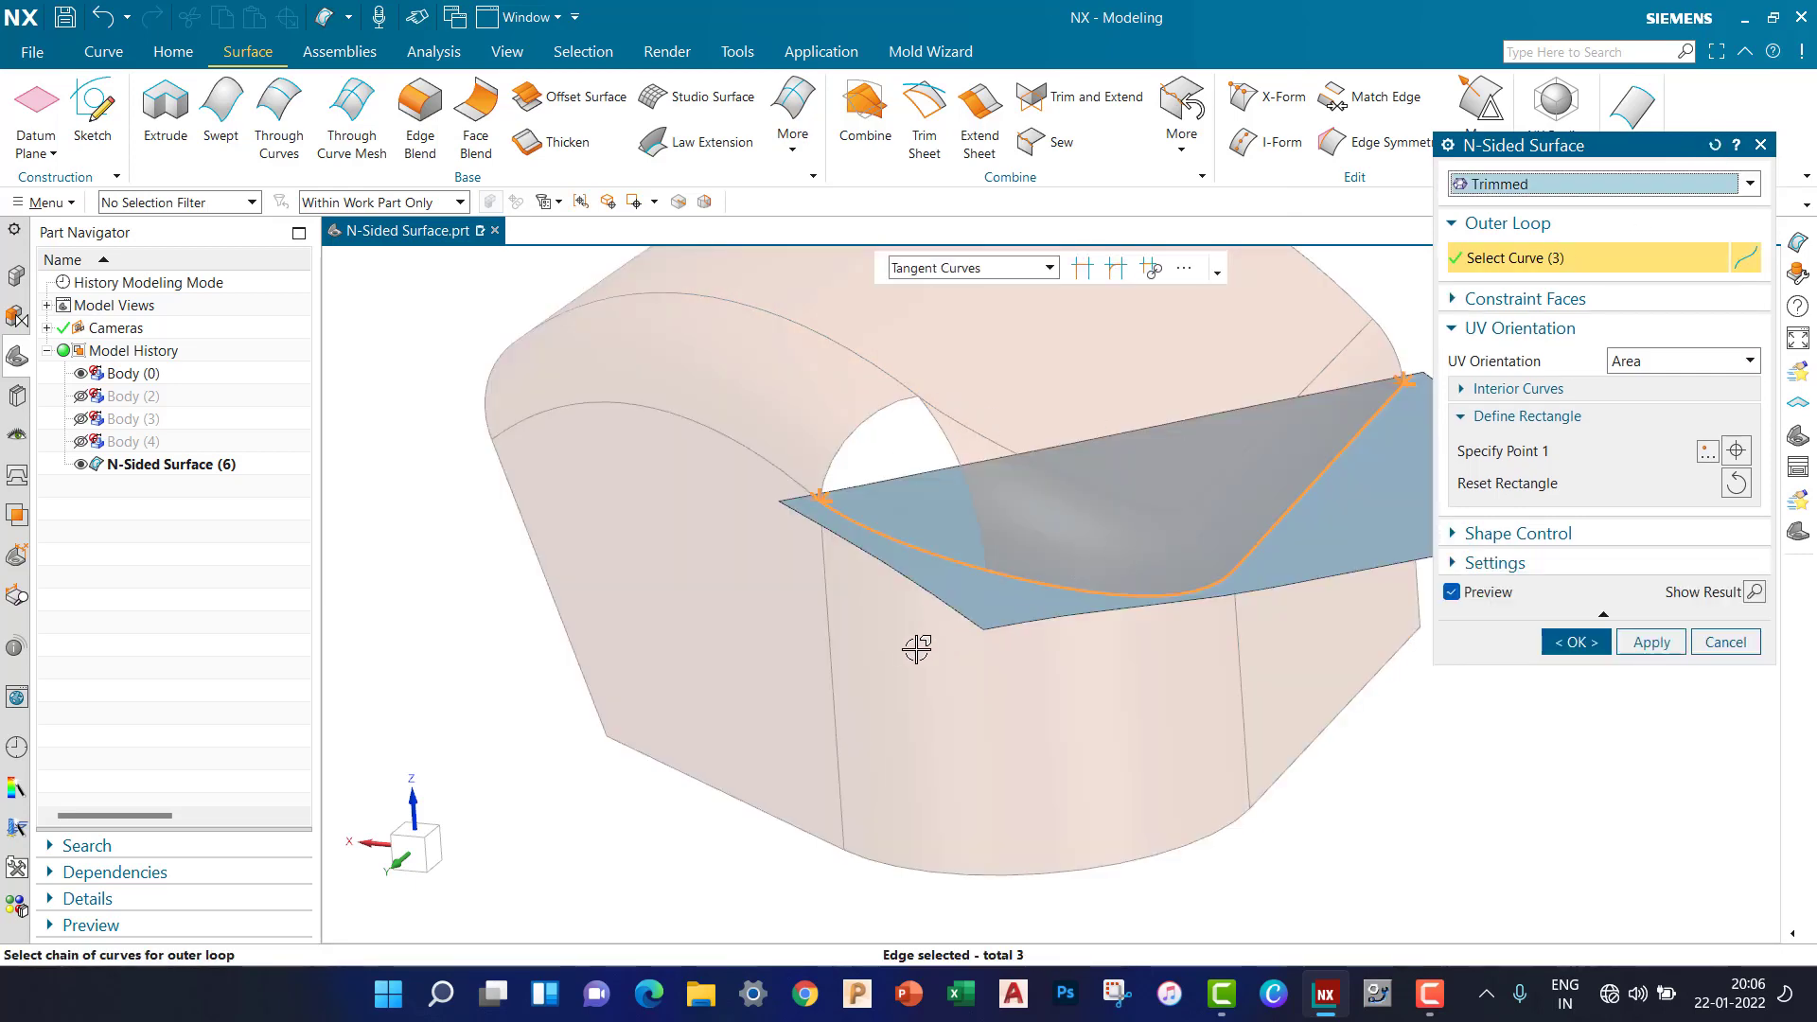
{"action": "left_click", "coordinate": [962, 519], "text": "shift"}
{"action": "left_click", "coordinate": [994, 268]}
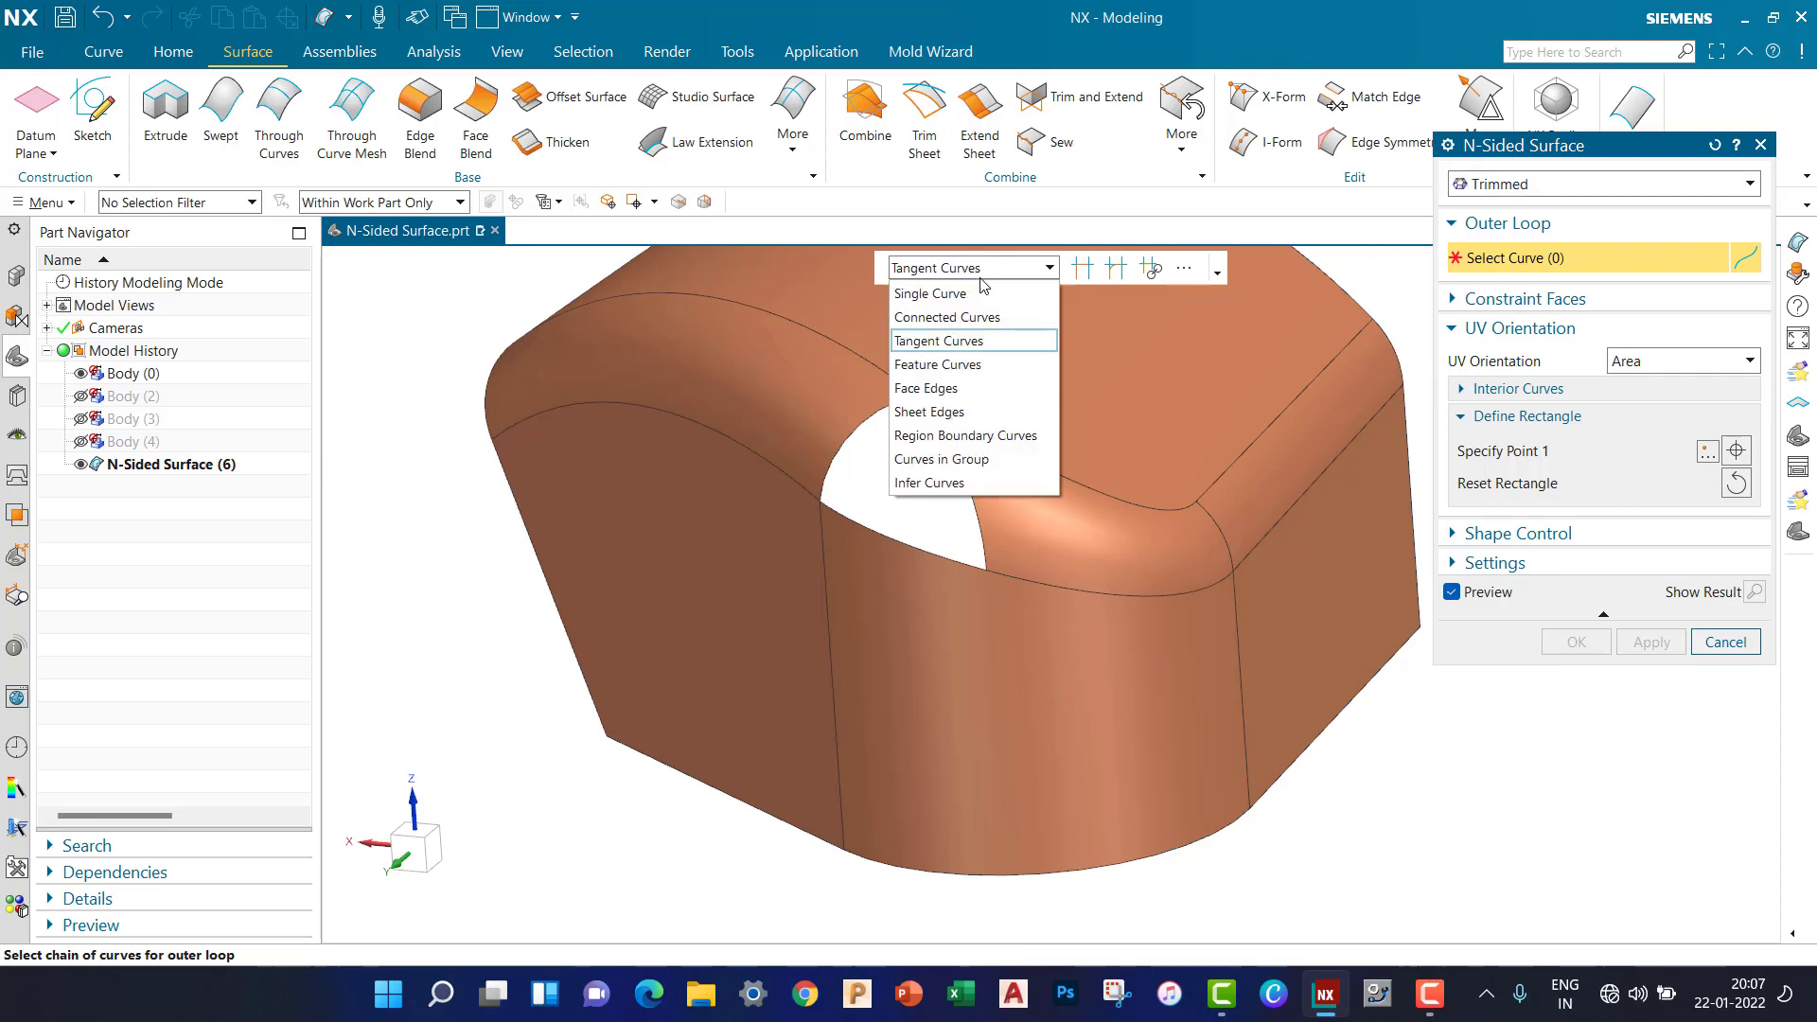
{"action": "left_click", "coordinate": [962, 295]}
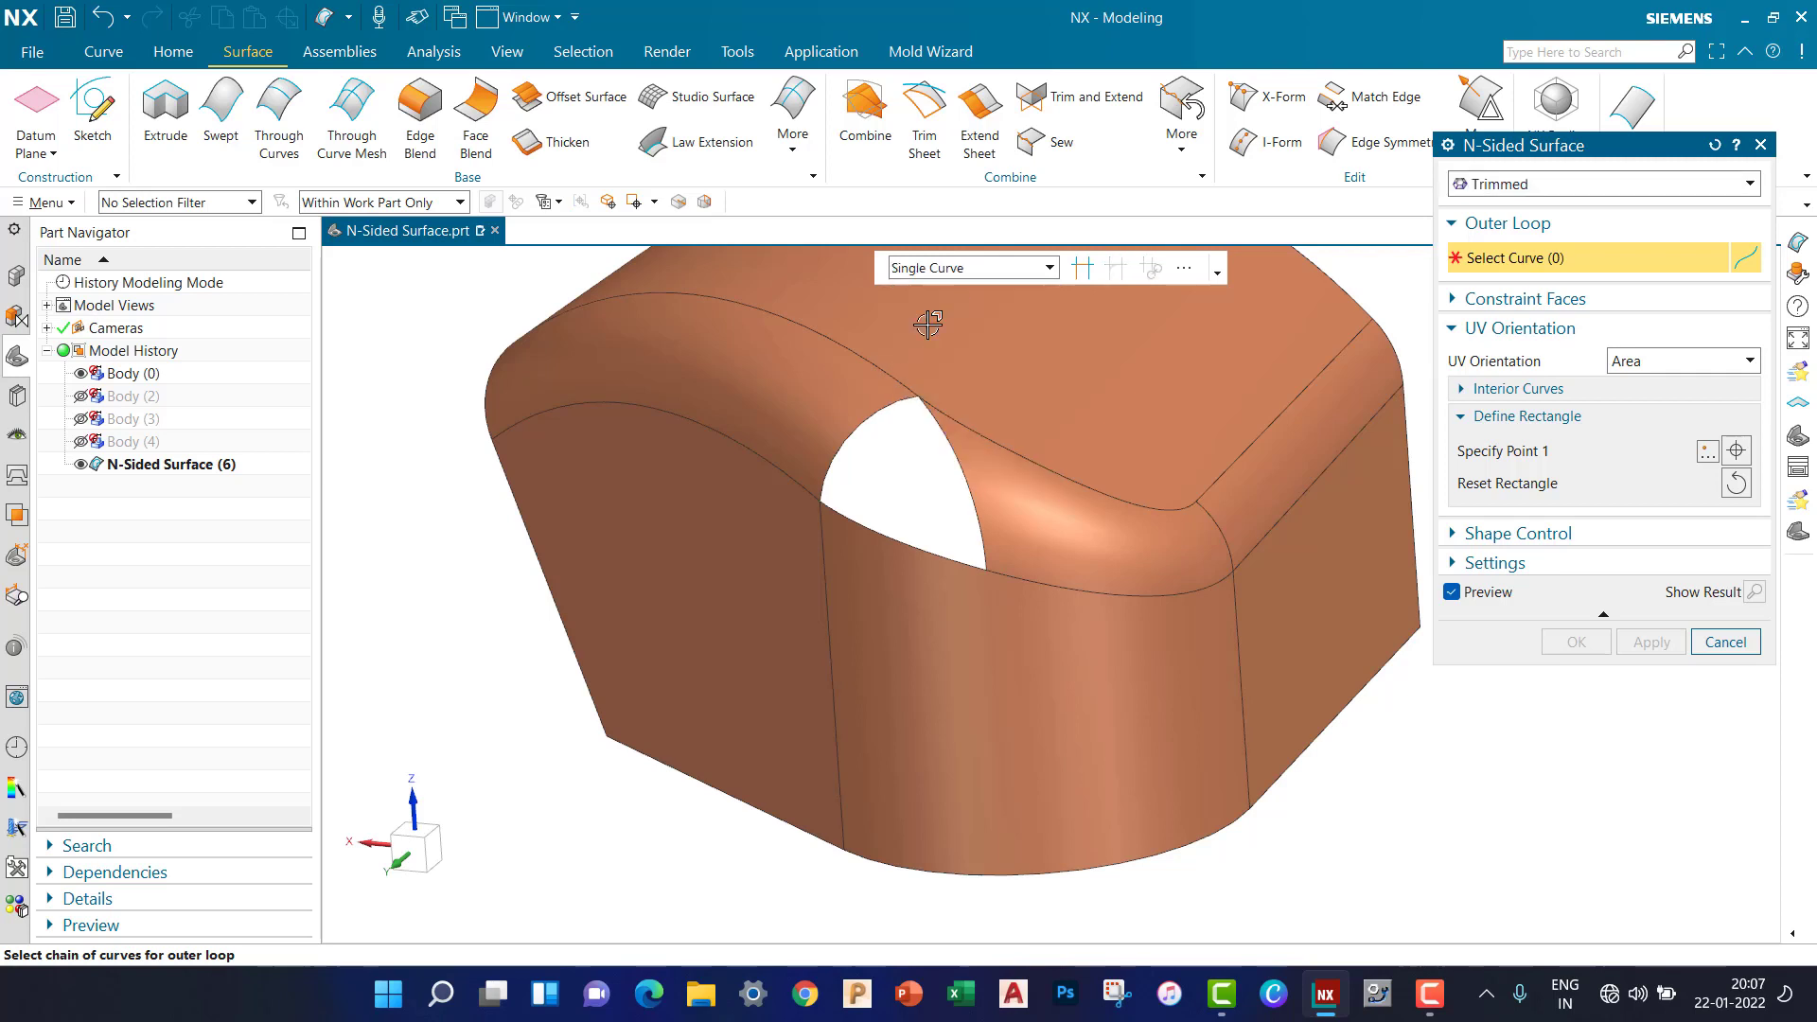
{"action": "left_click", "coordinate": [884, 528]}
{"action": "left_click", "coordinate": [831, 453]}
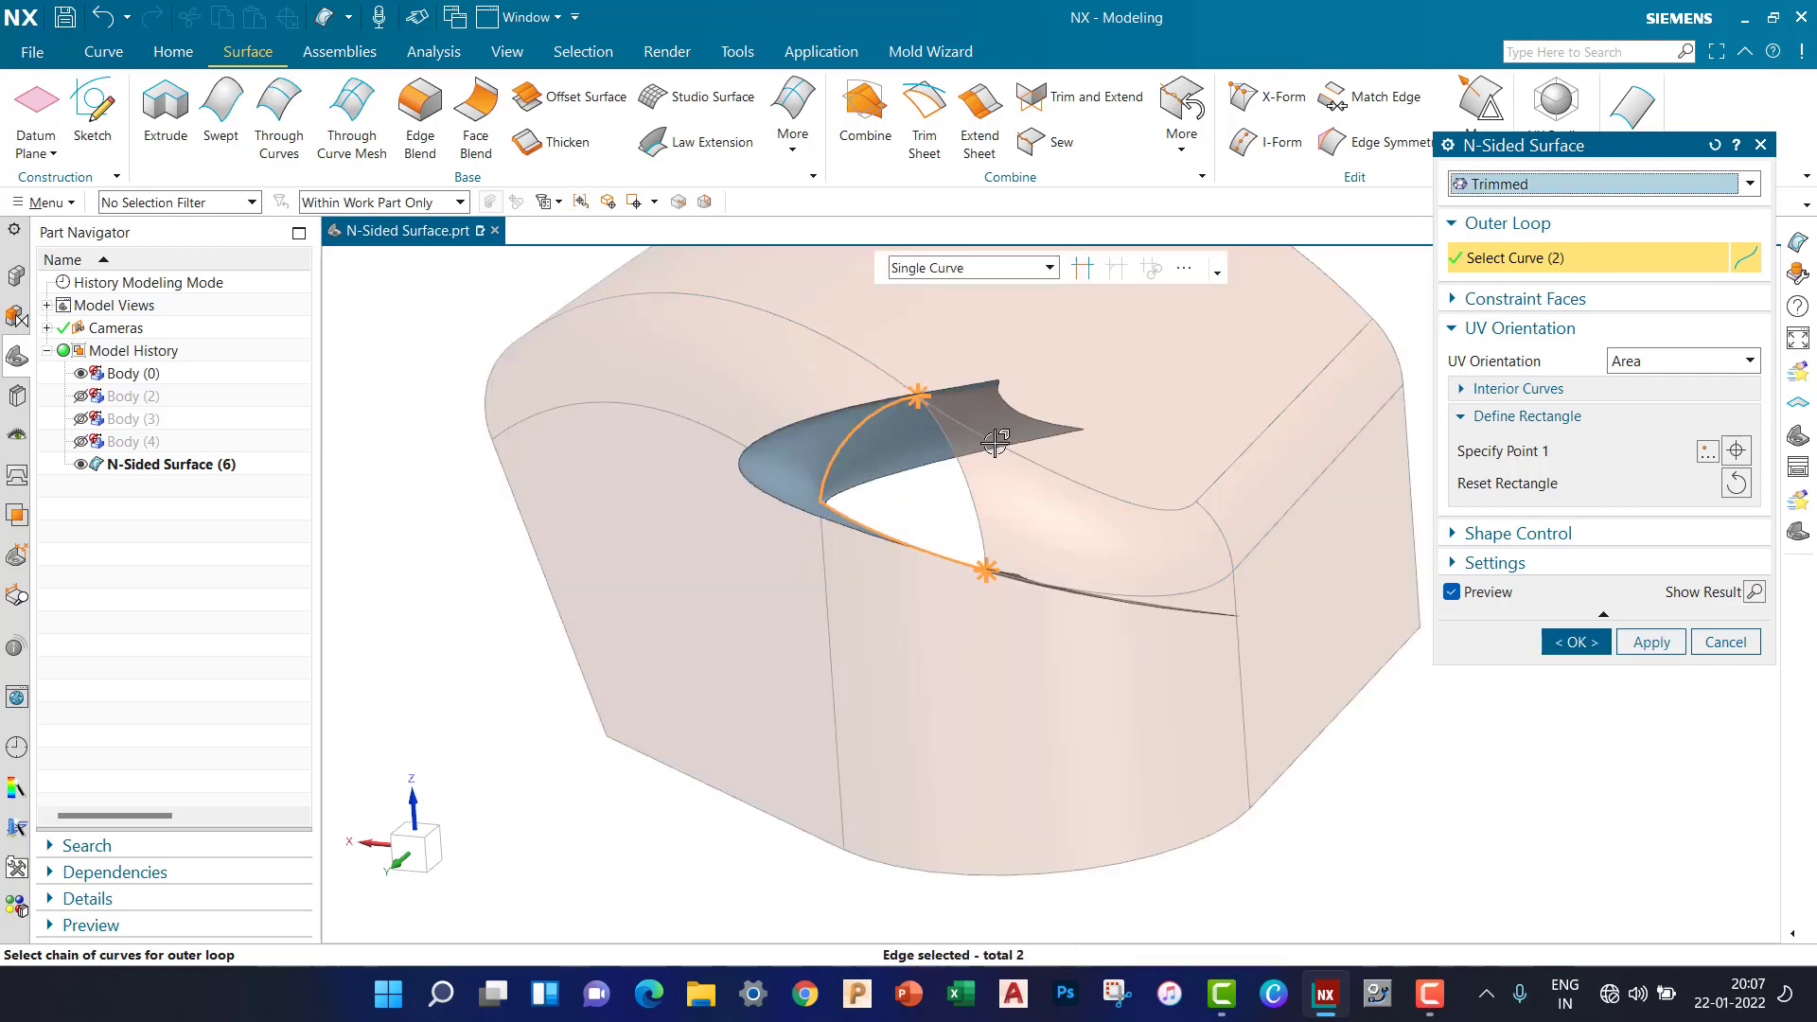
{"action": "left_click", "coordinate": [967, 485]}
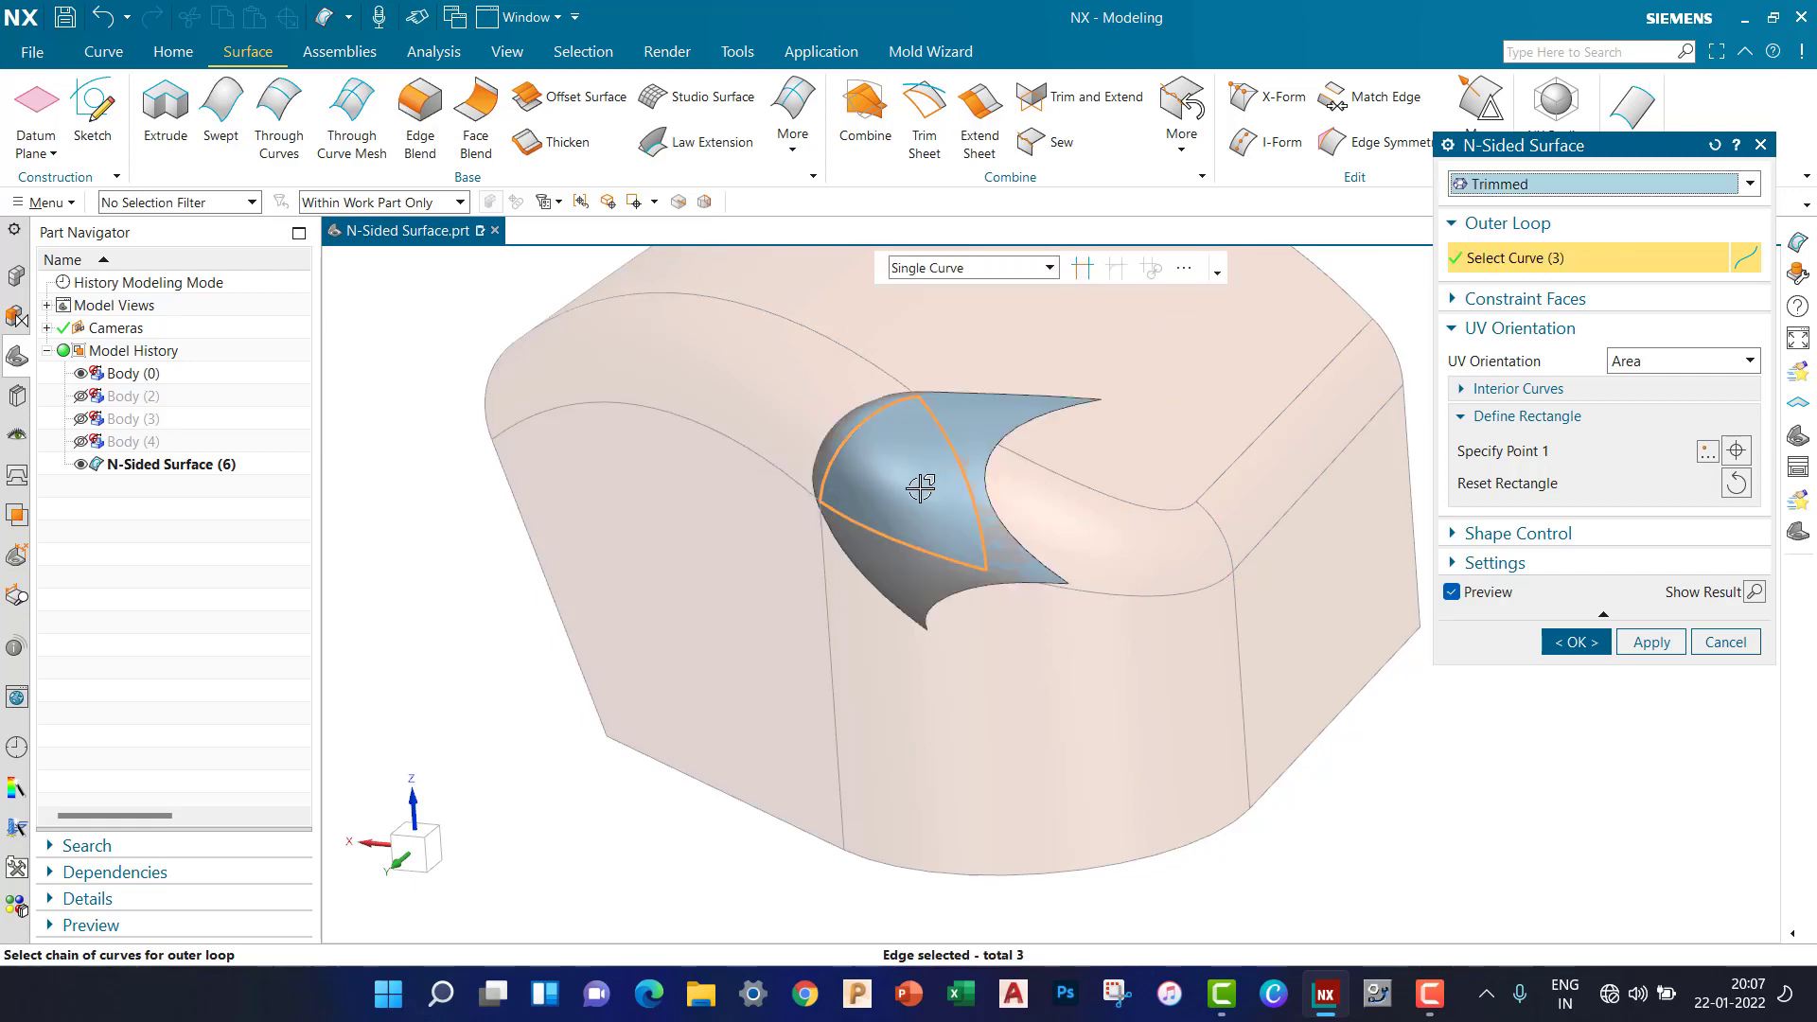
{"action": "middle_click_drag", "start_coordinate": [921, 492], "coordinate": [945, 515]}
{"action": "scroll", "coordinate": [1128, 572], "scroll_direction": "up", "scroll_amount": 2}
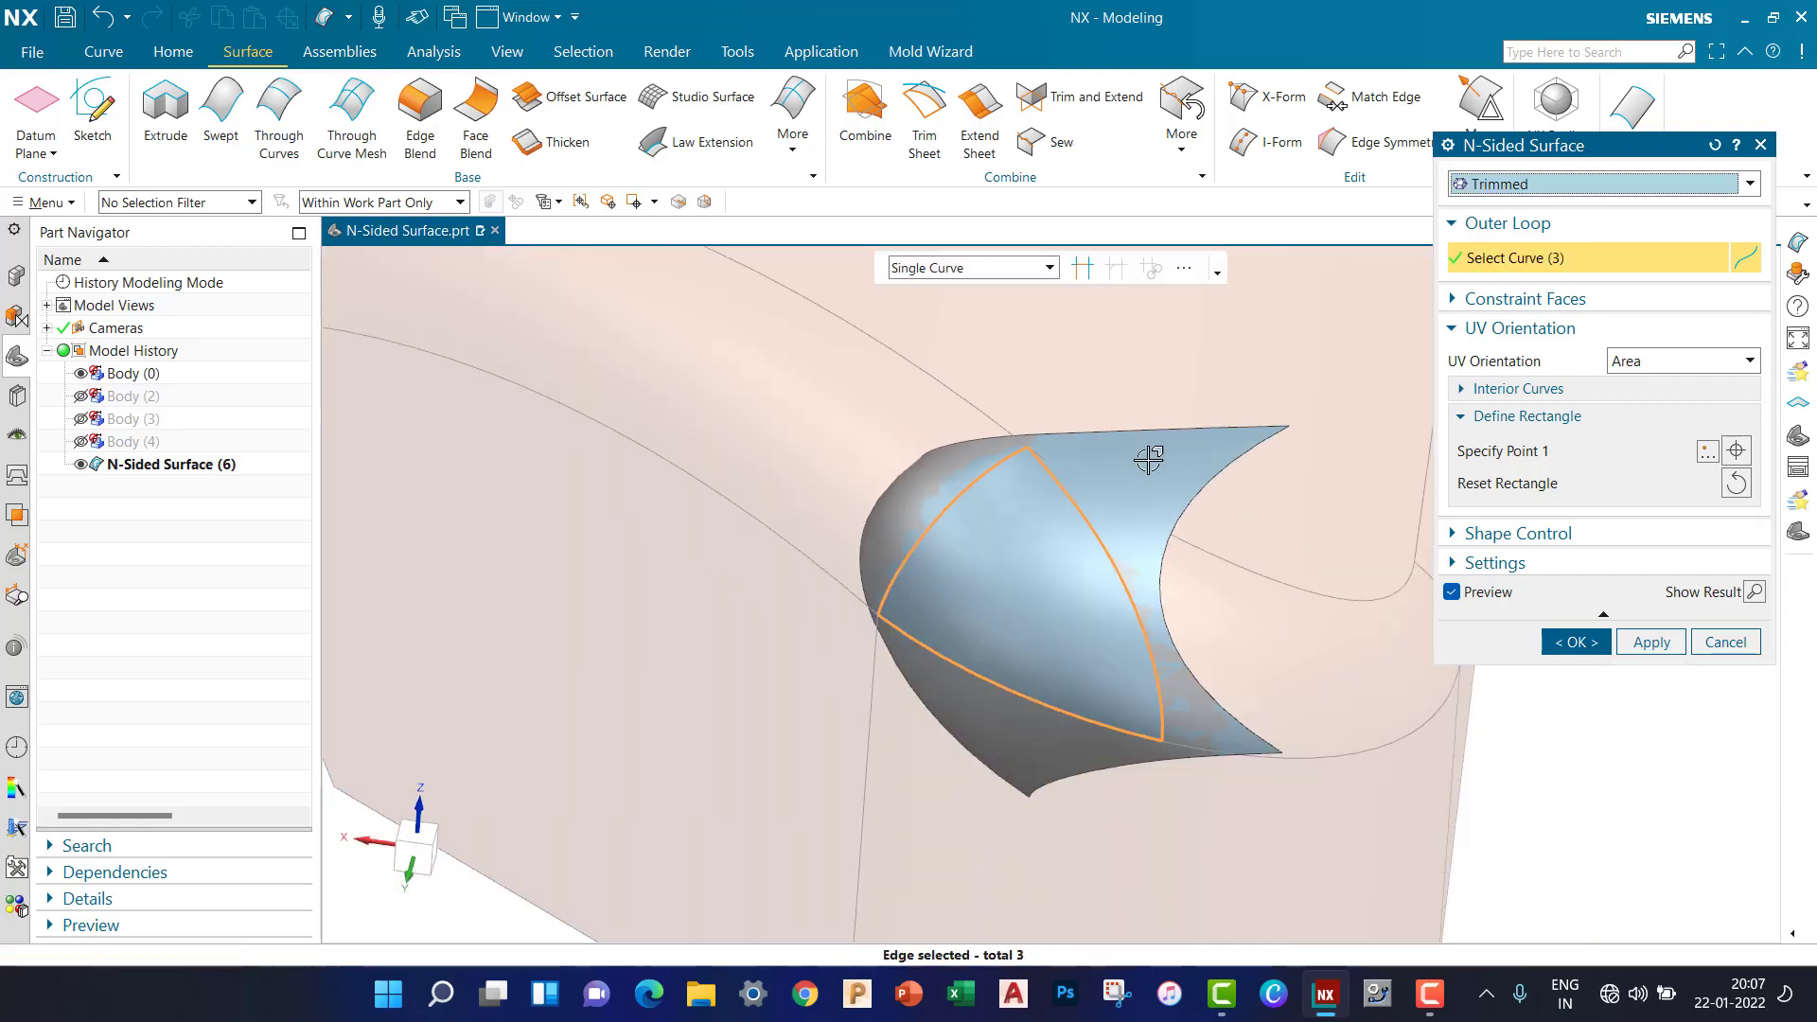
Enable Trim to Boundary for the corner patch and create it with the four adjoining body faces as constraint faces.
{"action": "left_click", "coordinate": [1543, 565]}
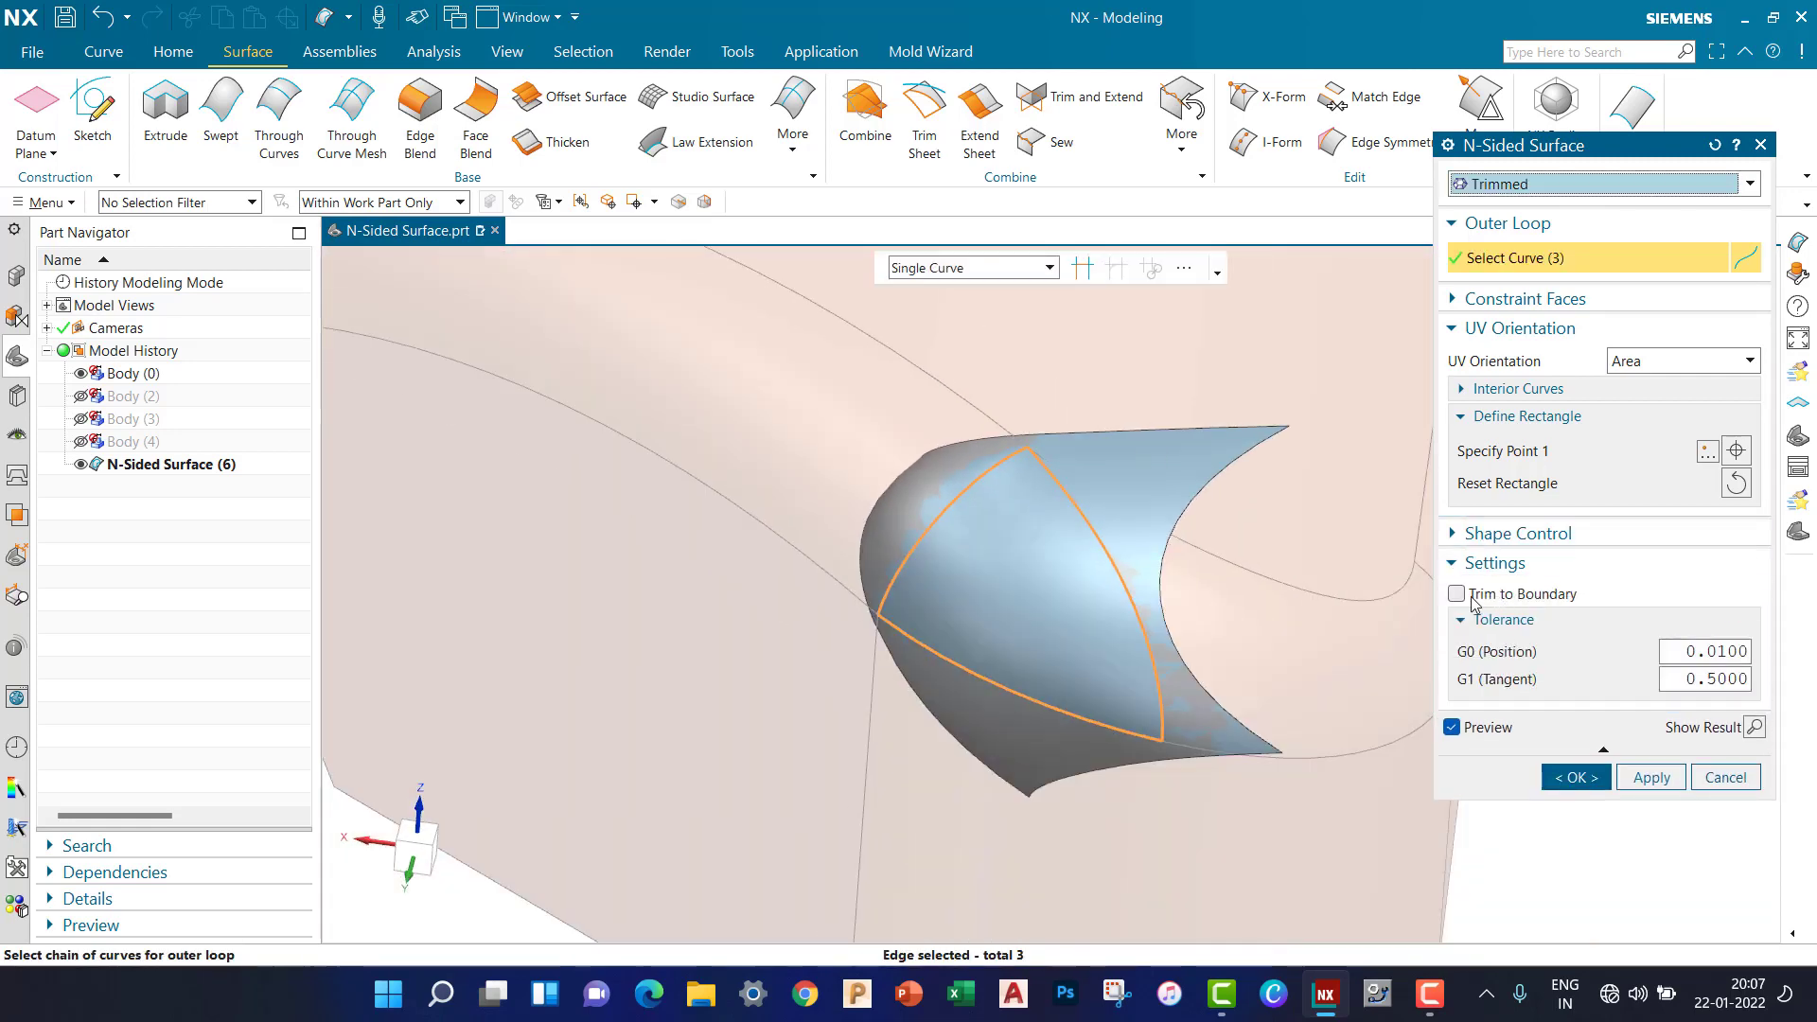
{"action": "left_click", "coordinate": [1458, 595]}
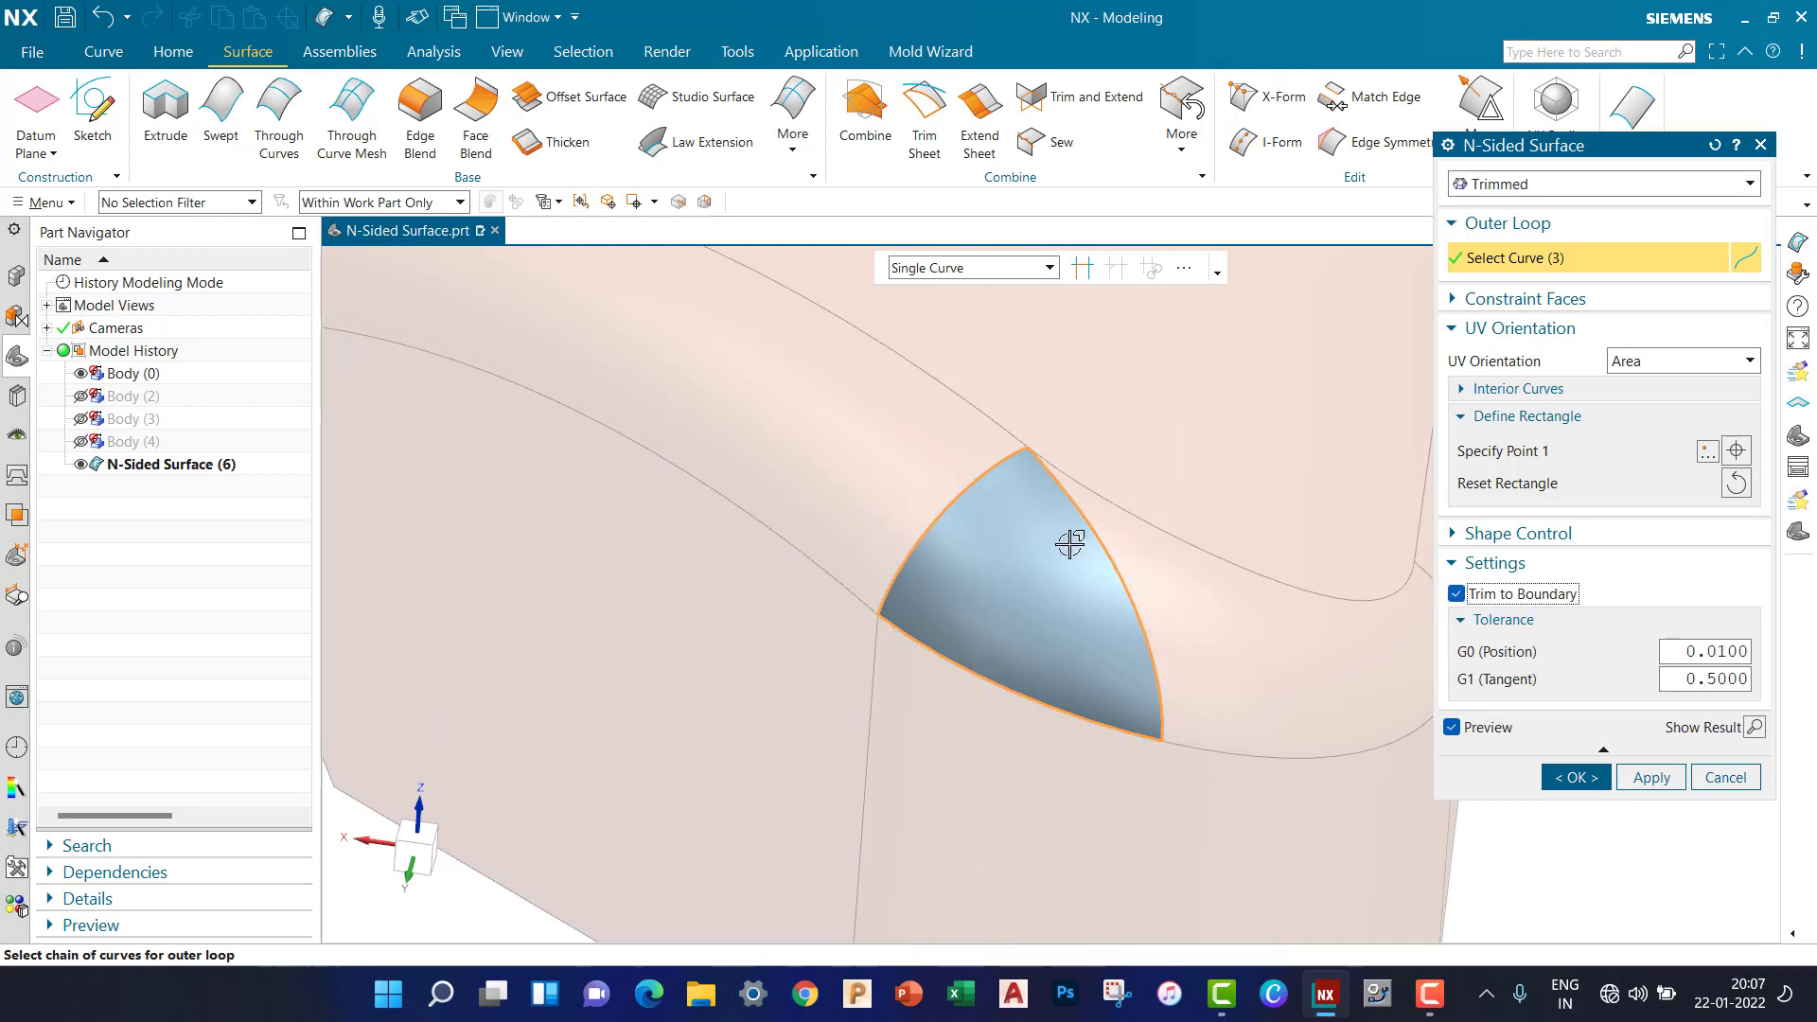
{"action": "left_click", "coordinate": [1579, 301]}
{"action": "left_click", "coordinate": [1564, 337]}
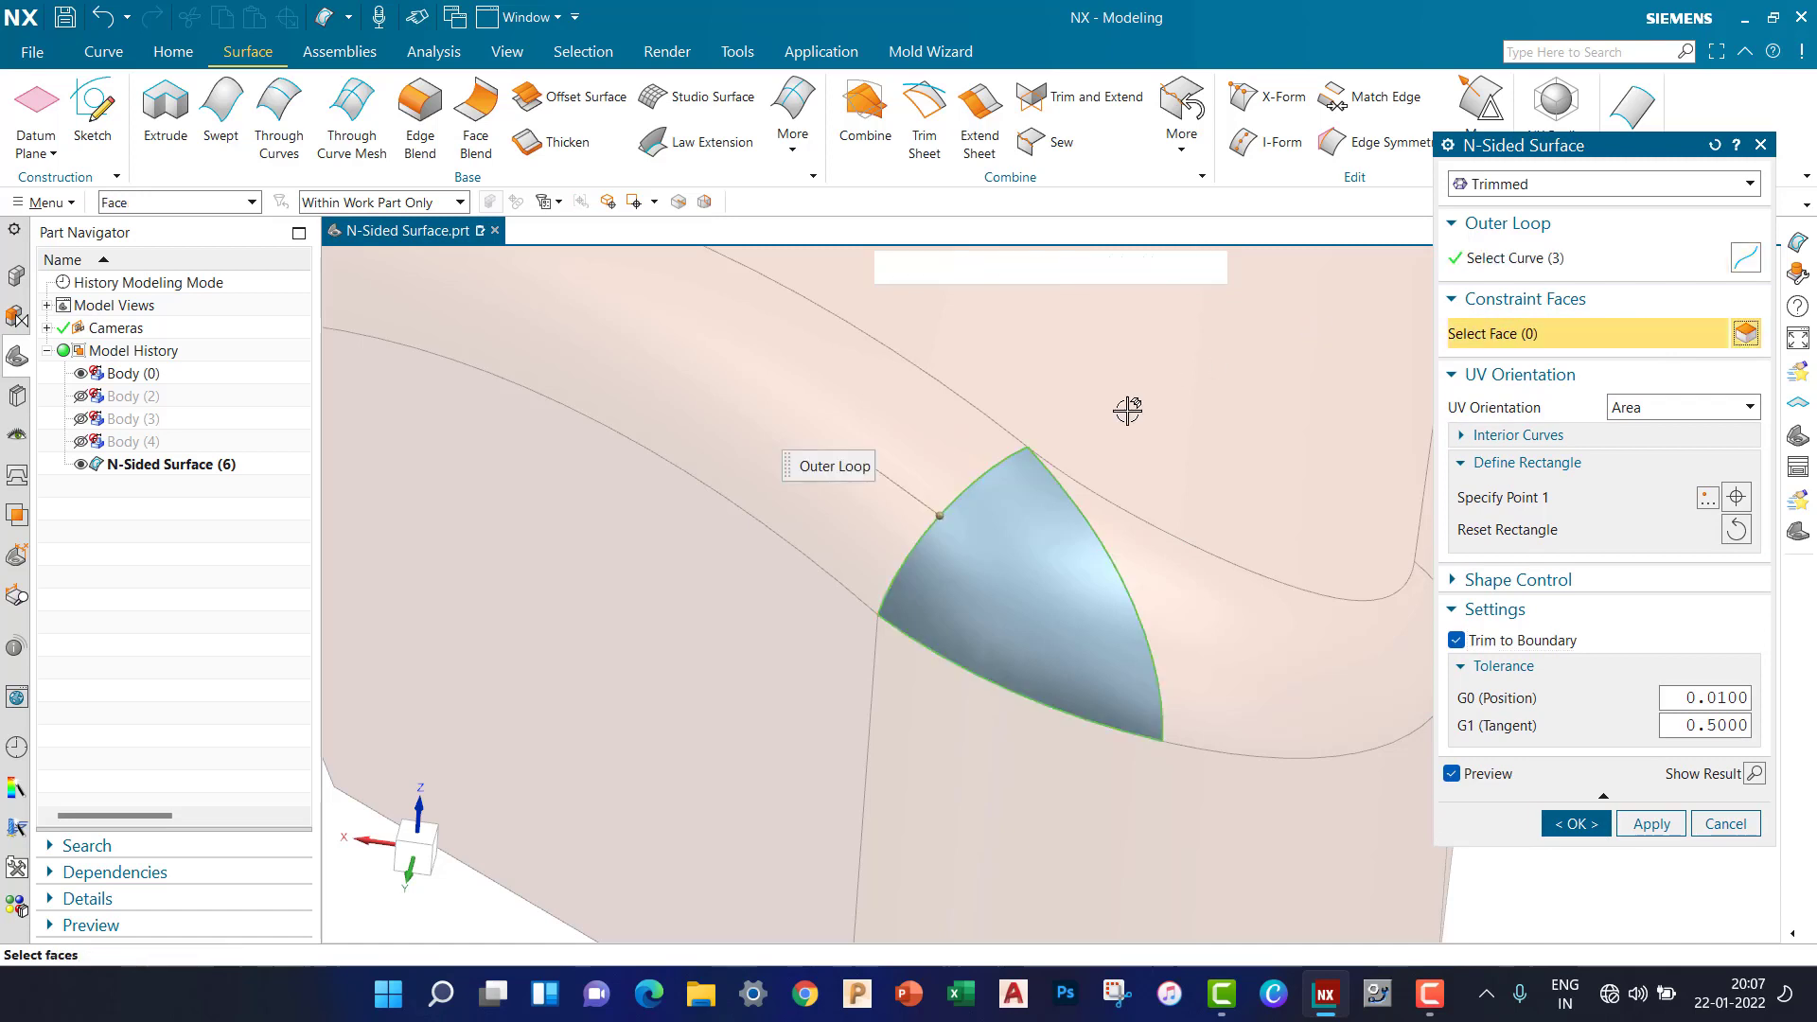
{"action": "left_click", "coordinate": [949, 453]}
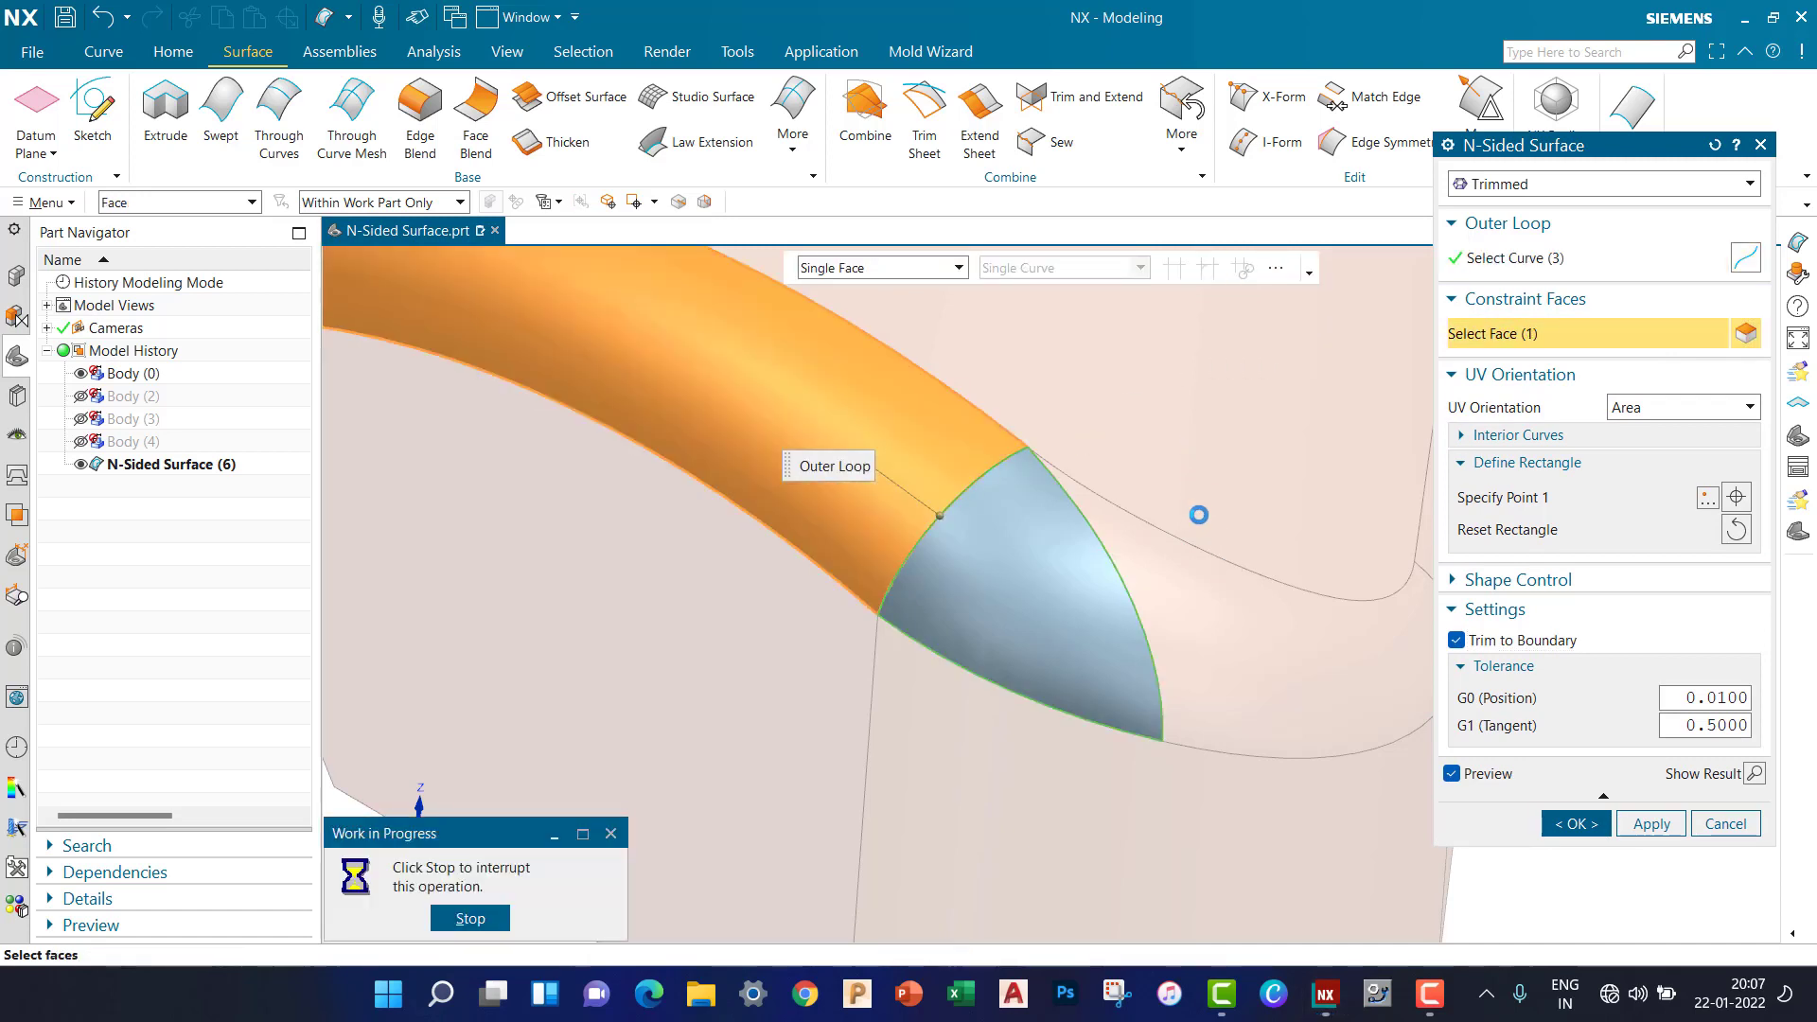
{"action": "scroll", "coordinate": [1120, 509], "scroll_direction": "down", "scroll_amount": 3}
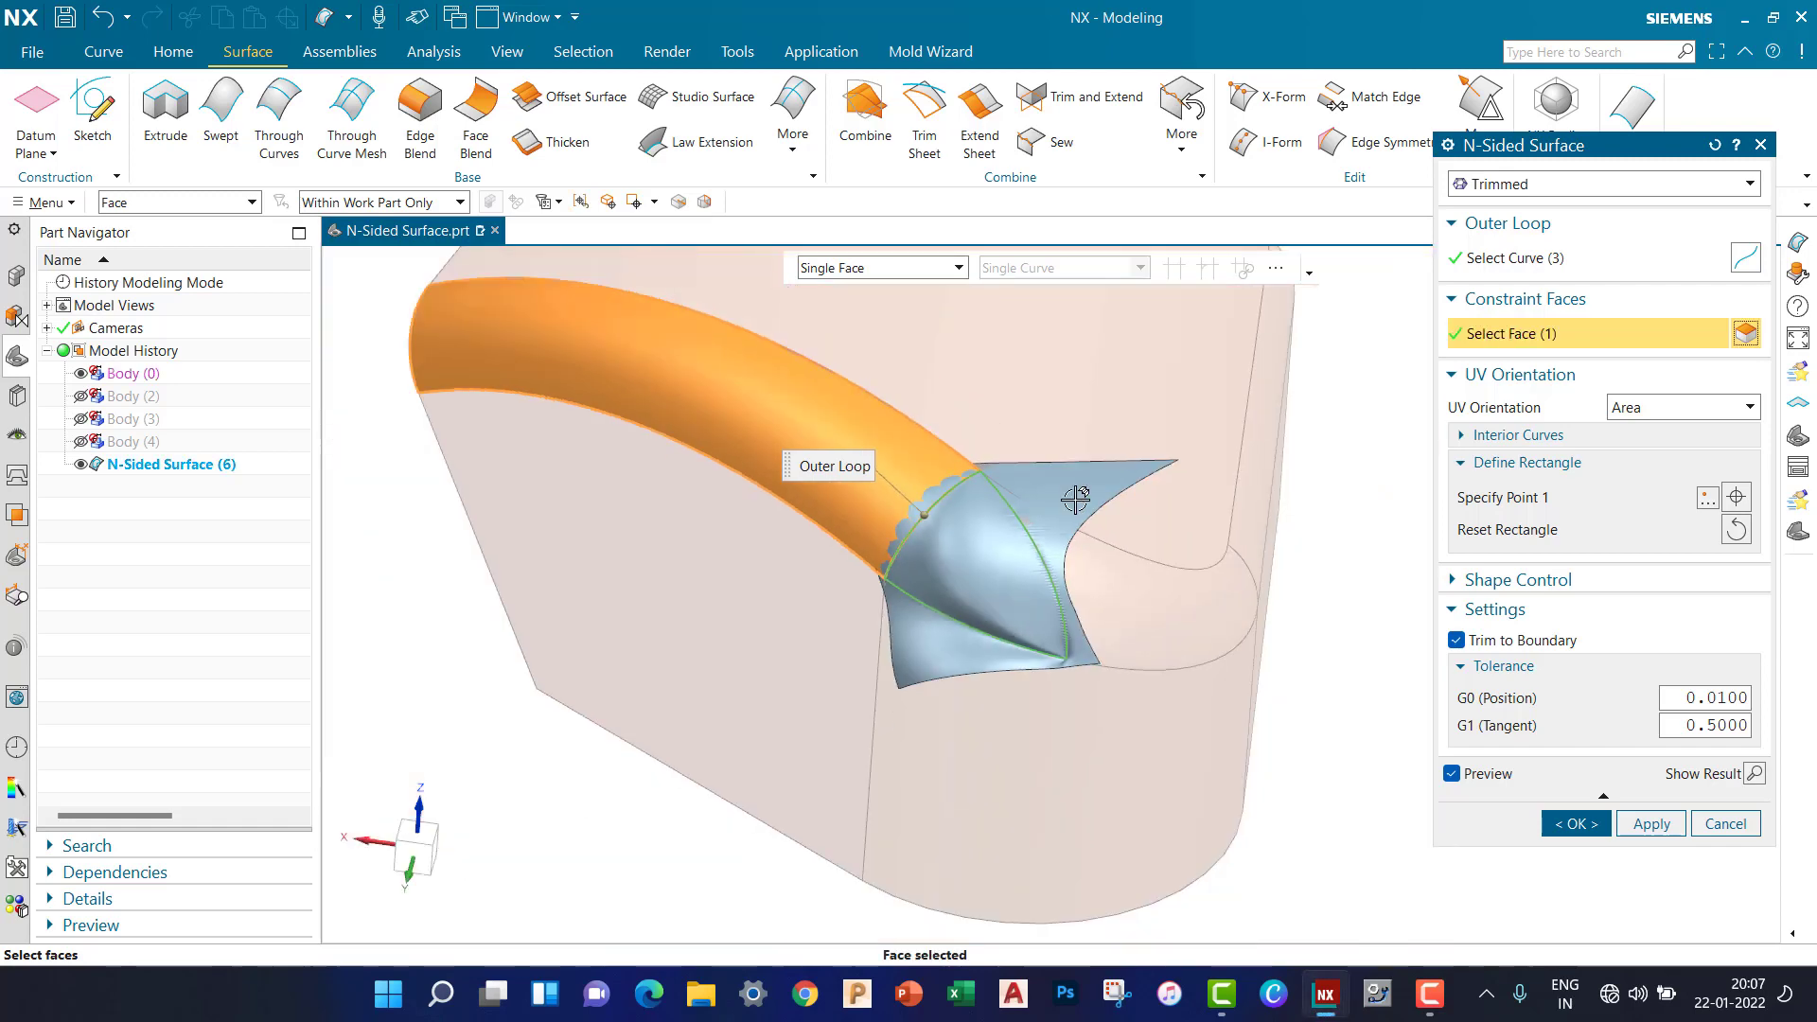
{"action": "left_click", "coordinate": [1125, 595]}
{"action": "left_click", "coordinate": [1200, 478]}
{"action": "left_click", "coordinate": [1000, 711]}
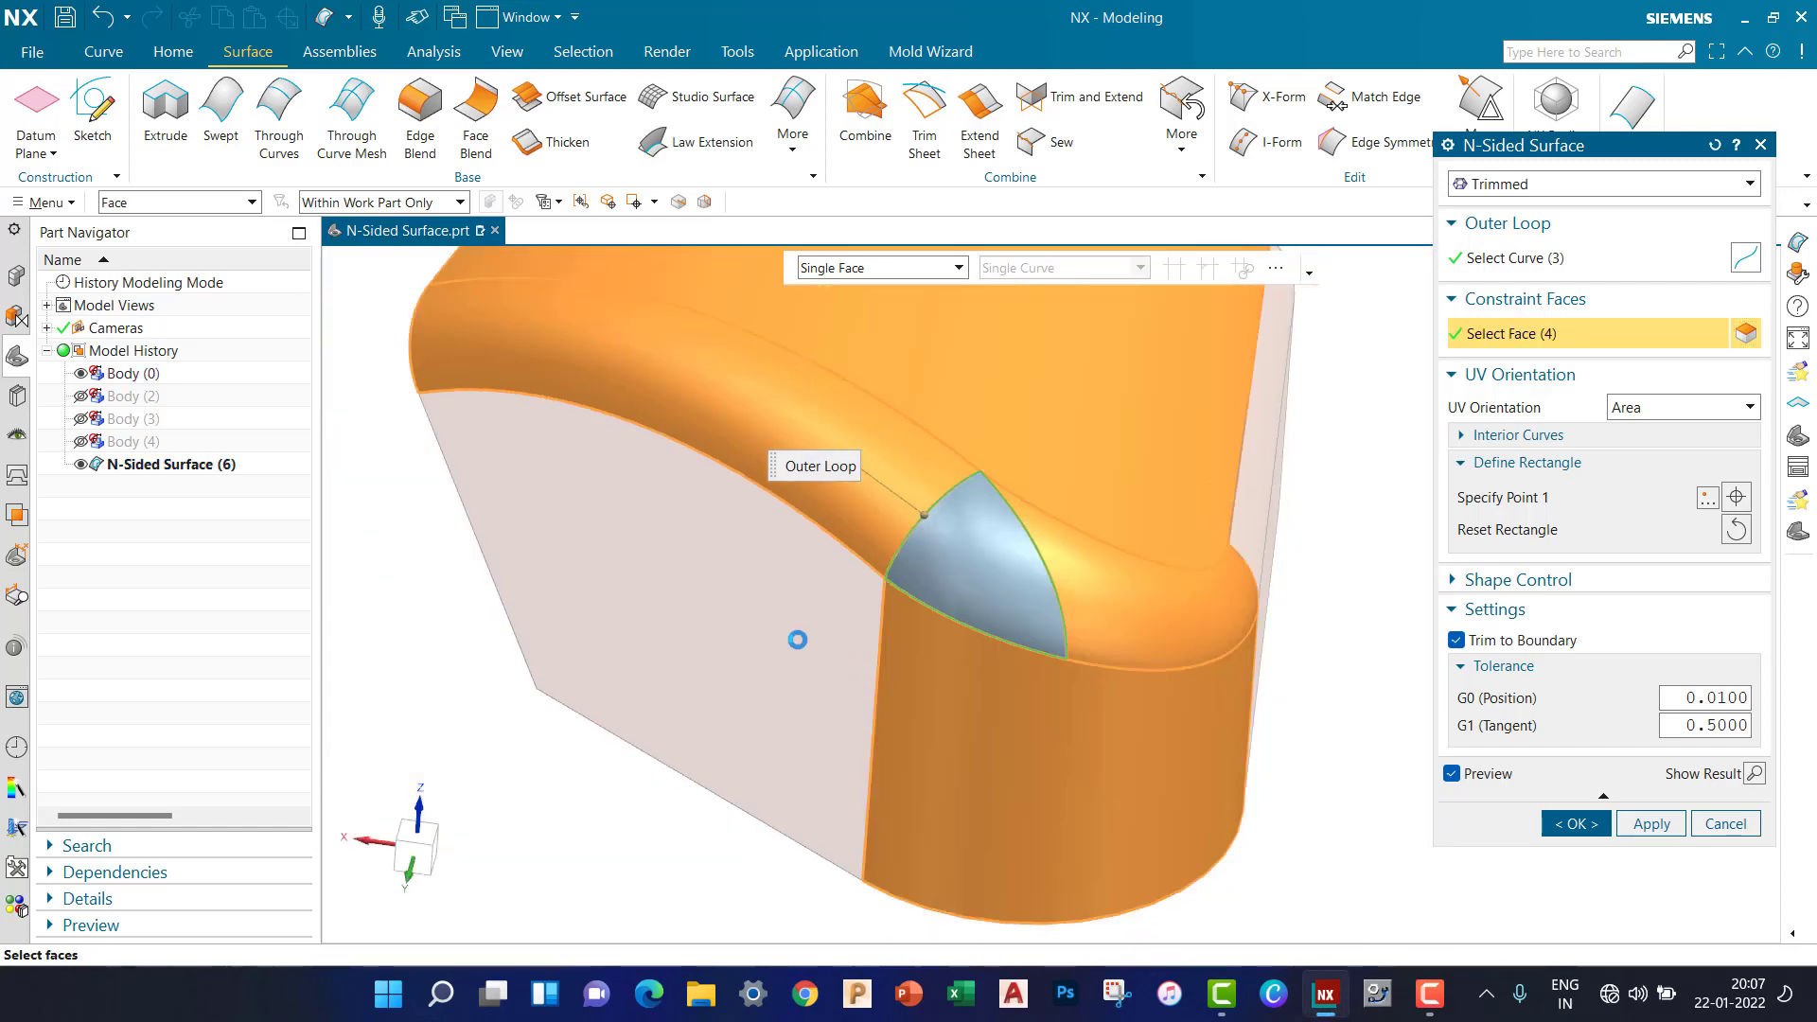
{"action": "middle_click", "coordinate": [1511, 736]}
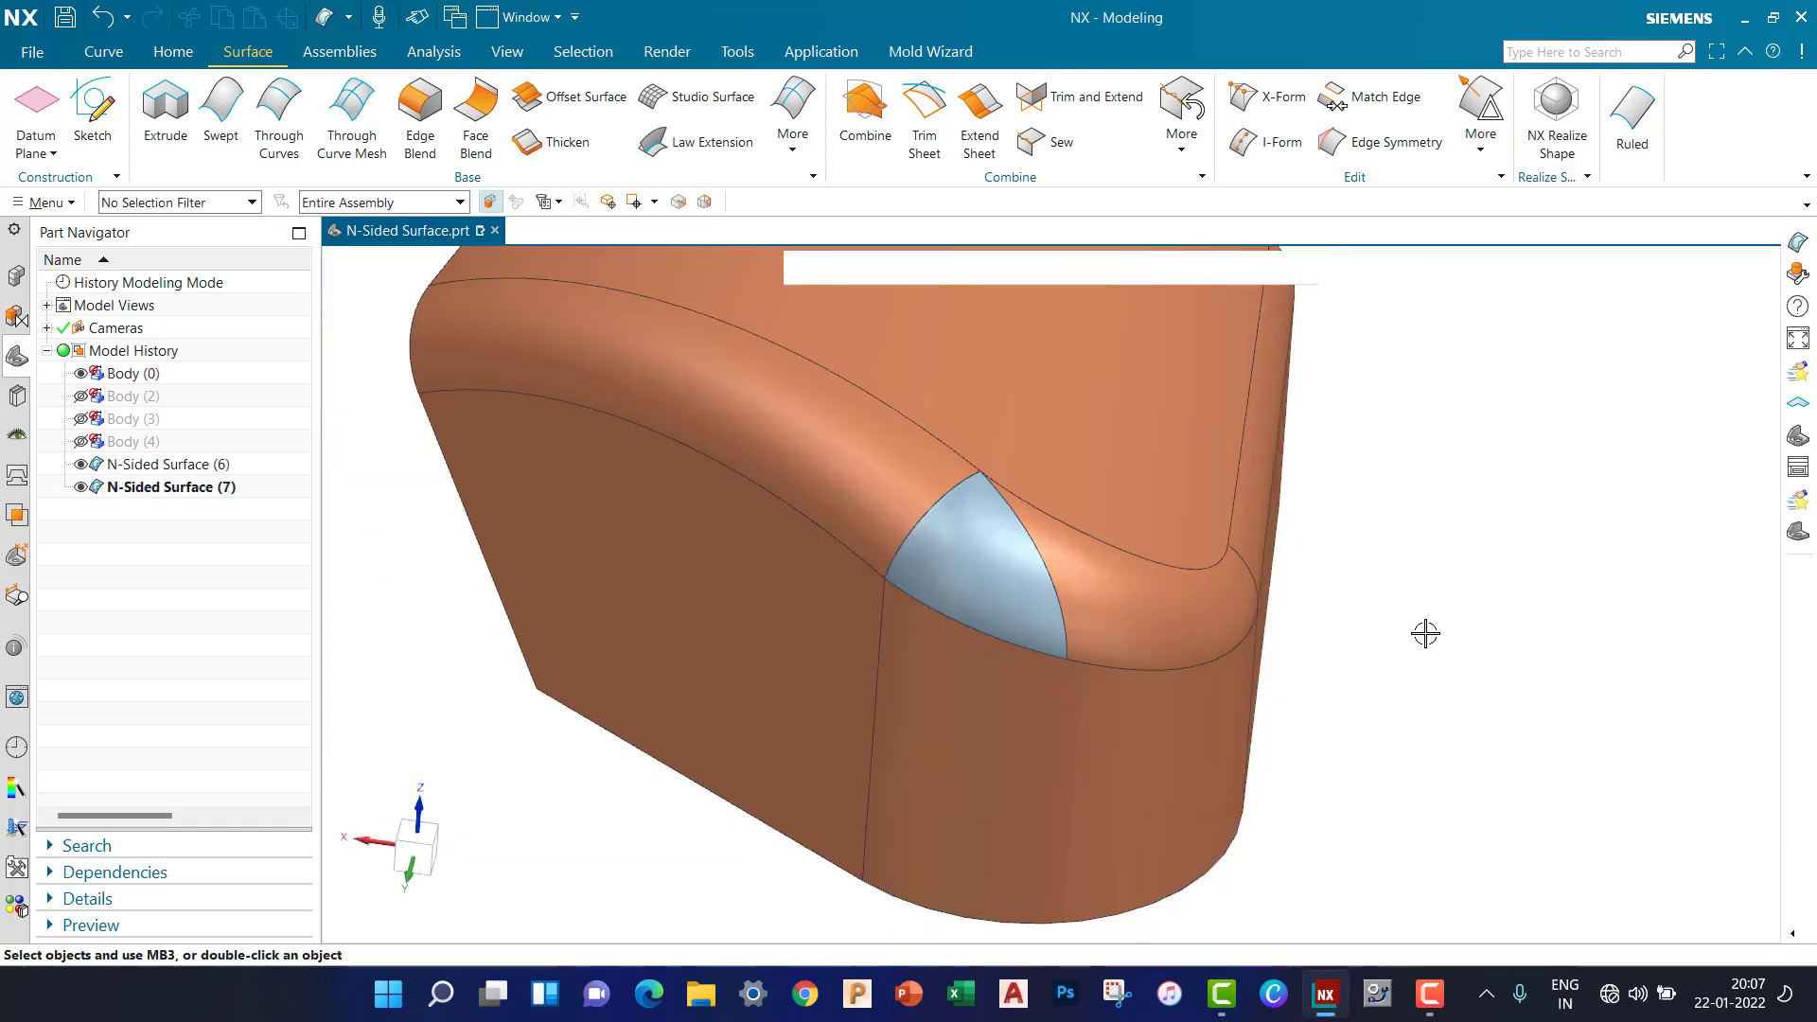
Turn off layer 3 to hide the patched sheet body, and hide both existing N-sided surfaces.
{"action": "mouse_move", "coordinate": [1411, 659]}
{"action": "middle_mouse_down"}
{"action": "mouse_move", "coordinate": [1400, 682]}
{"action": "mouse_move", "coordinate": [1099, 596]}
{"action": "mouse_move", "coordinate": [1407, 685]}
{"action": "mouse_move", "coordinate": [1385, 595]}
{"action": "mouse_move", "coordinate": [1400, 641]}
{"action": "middle_mouse_up"}
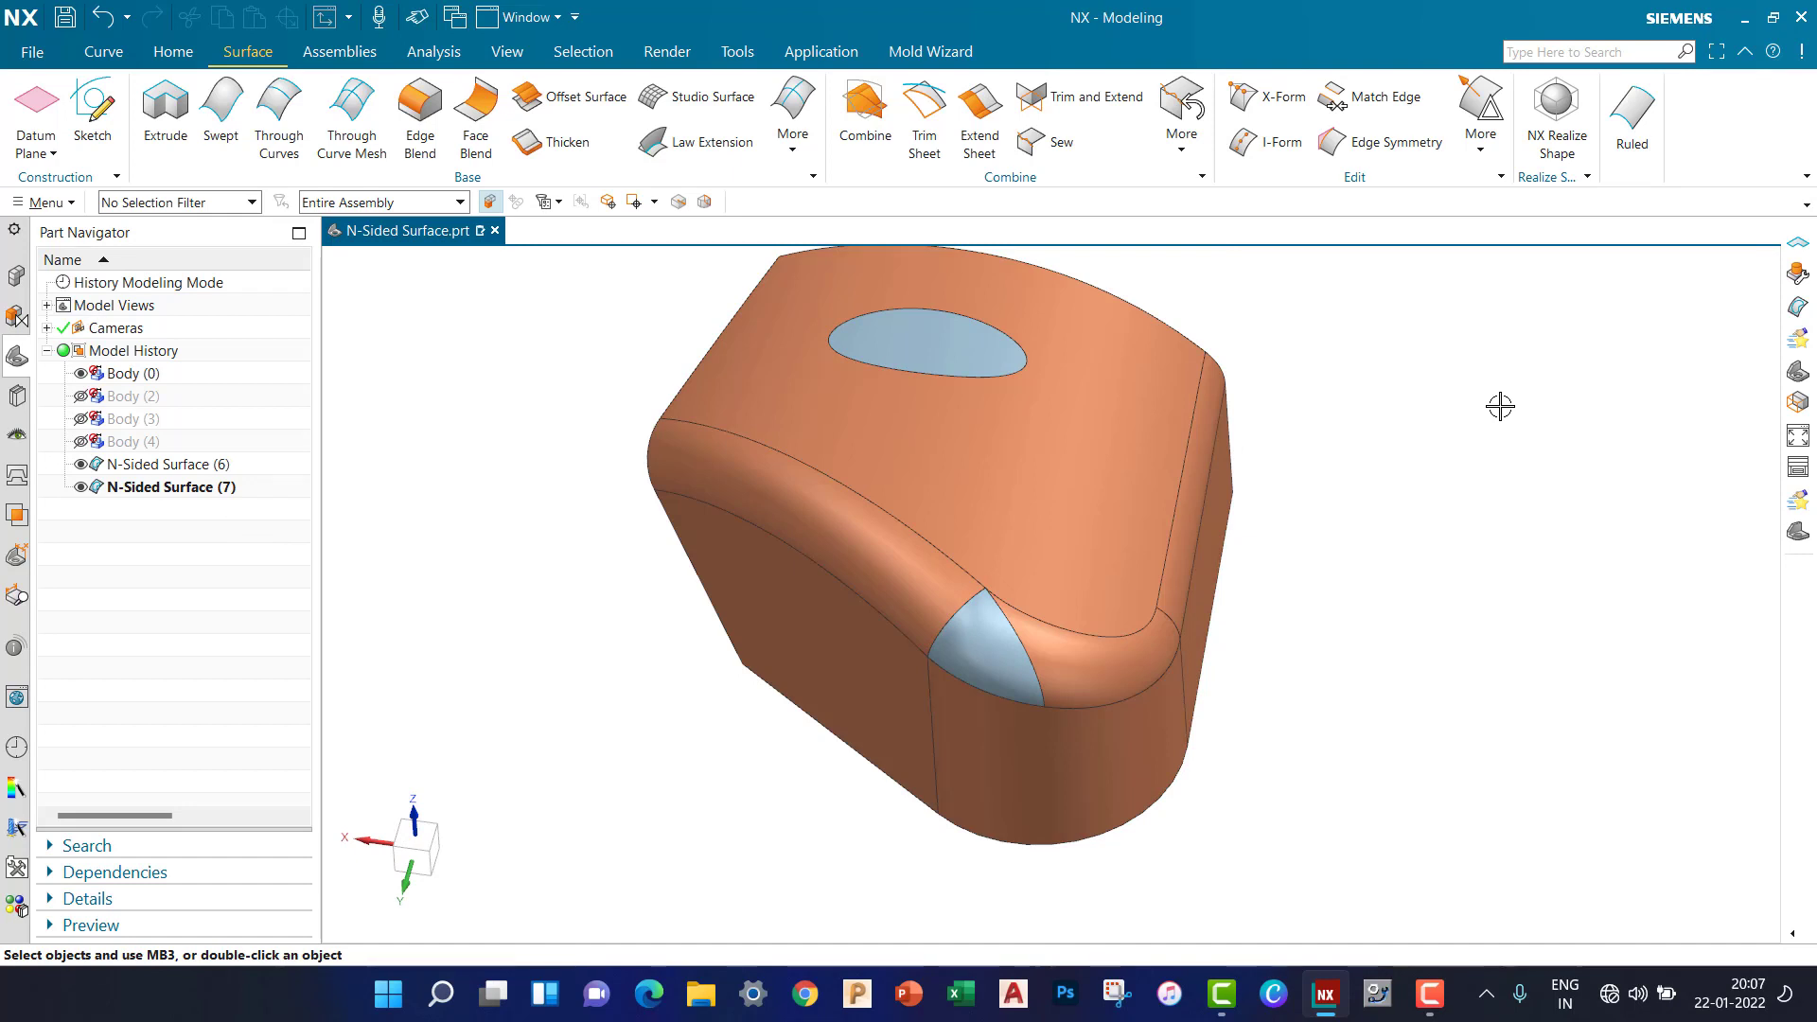
{"action": "key", "text": "ctrl+l"}
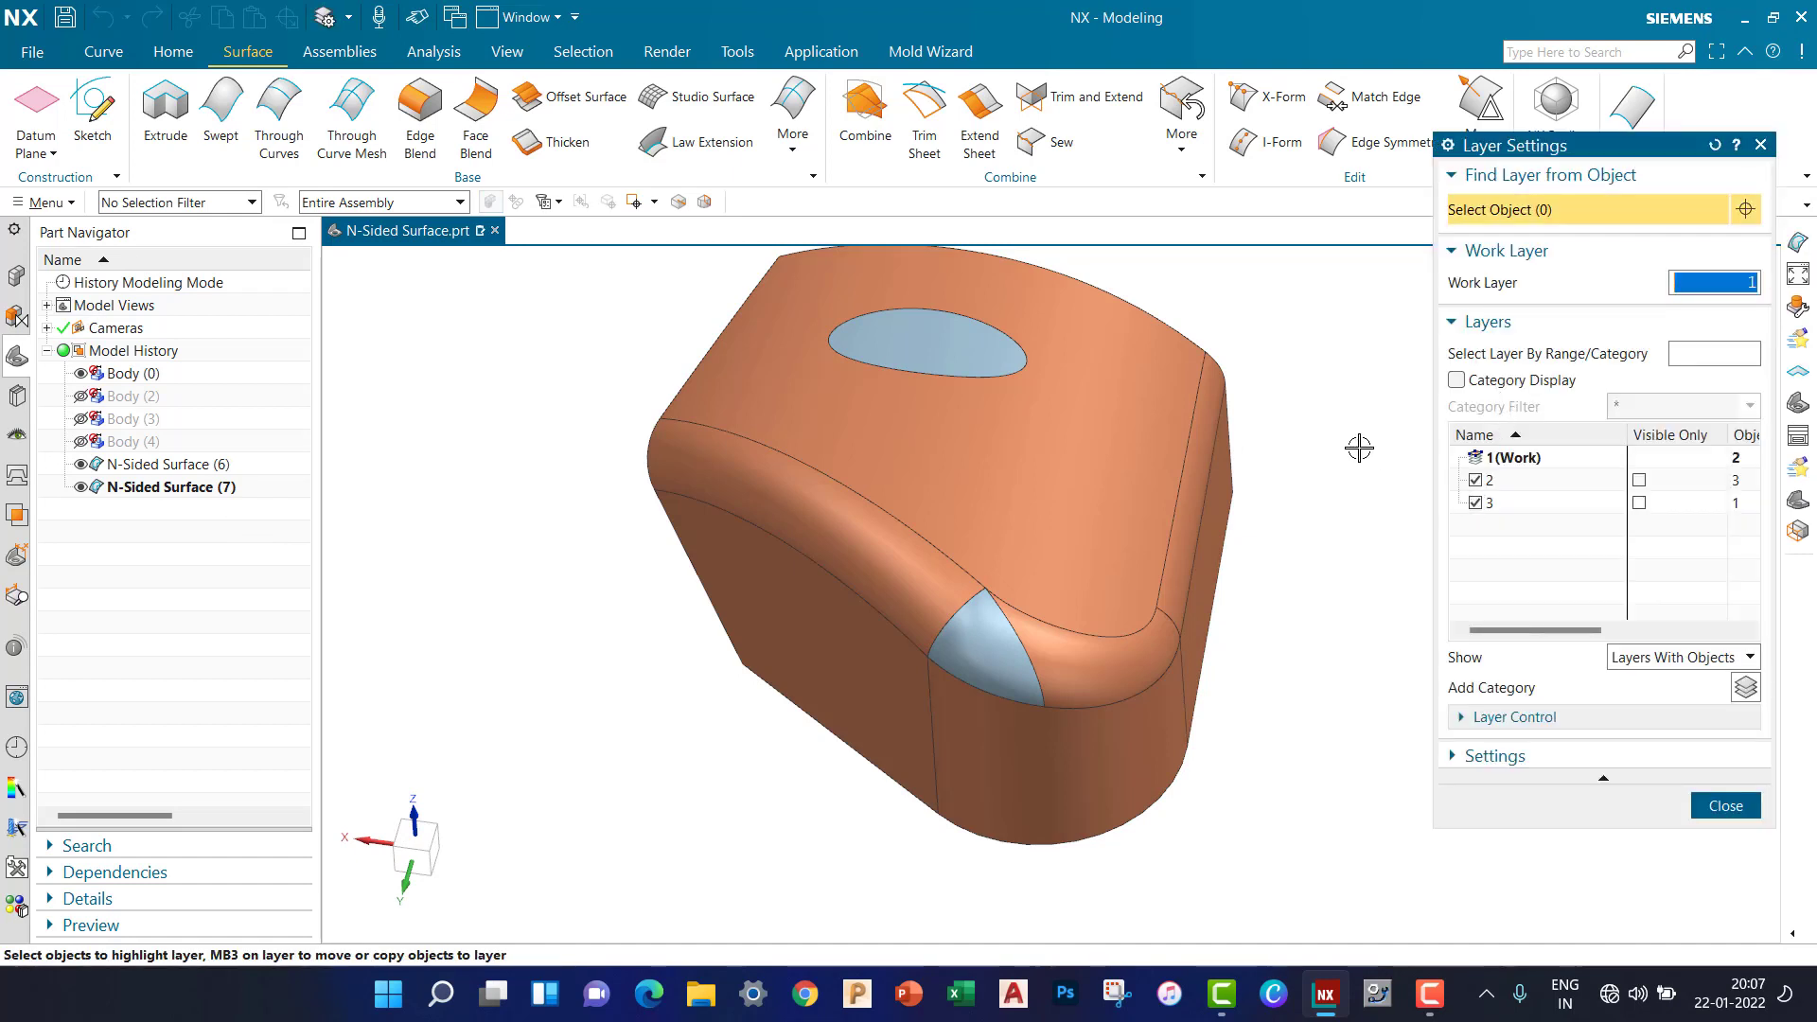
{"action": "left_click", "coordinate": [1476, 504]}
{"action": "key", "text": "Escape"}
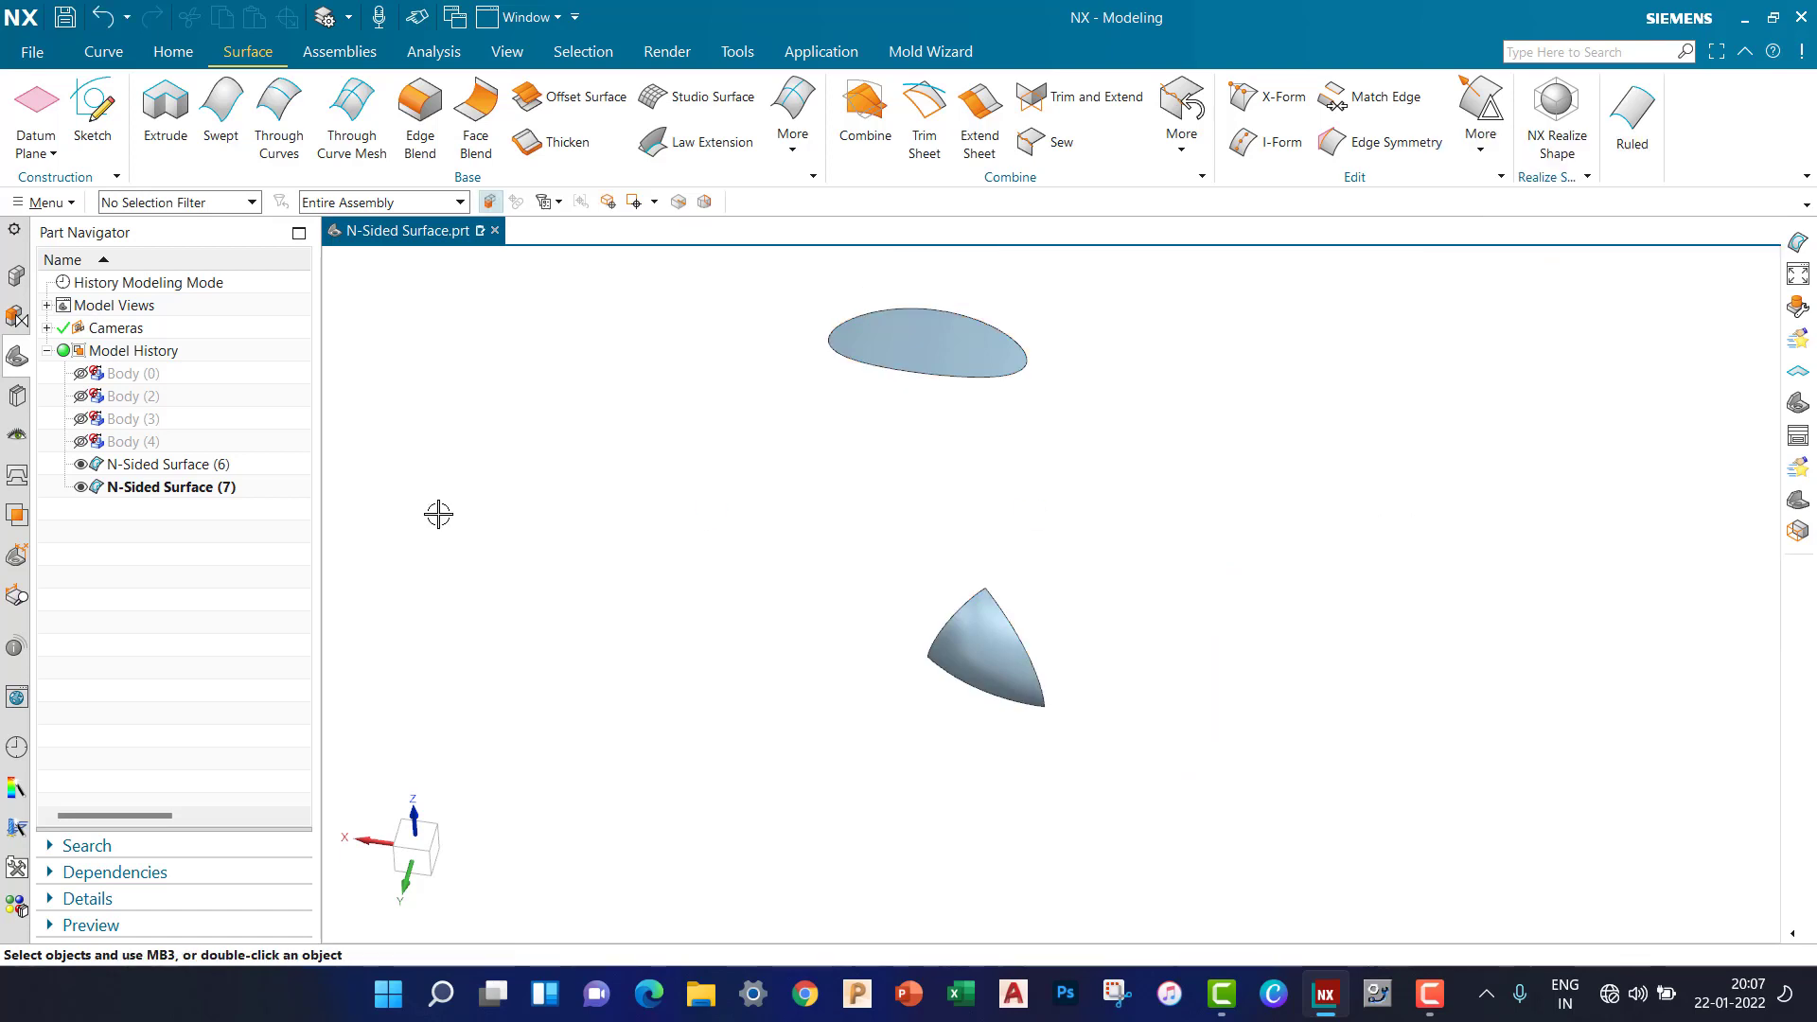
{"action": "left_click", "coordinate": [80, 486]}
{"action": "left_click", "coordinate": [82, 464]}
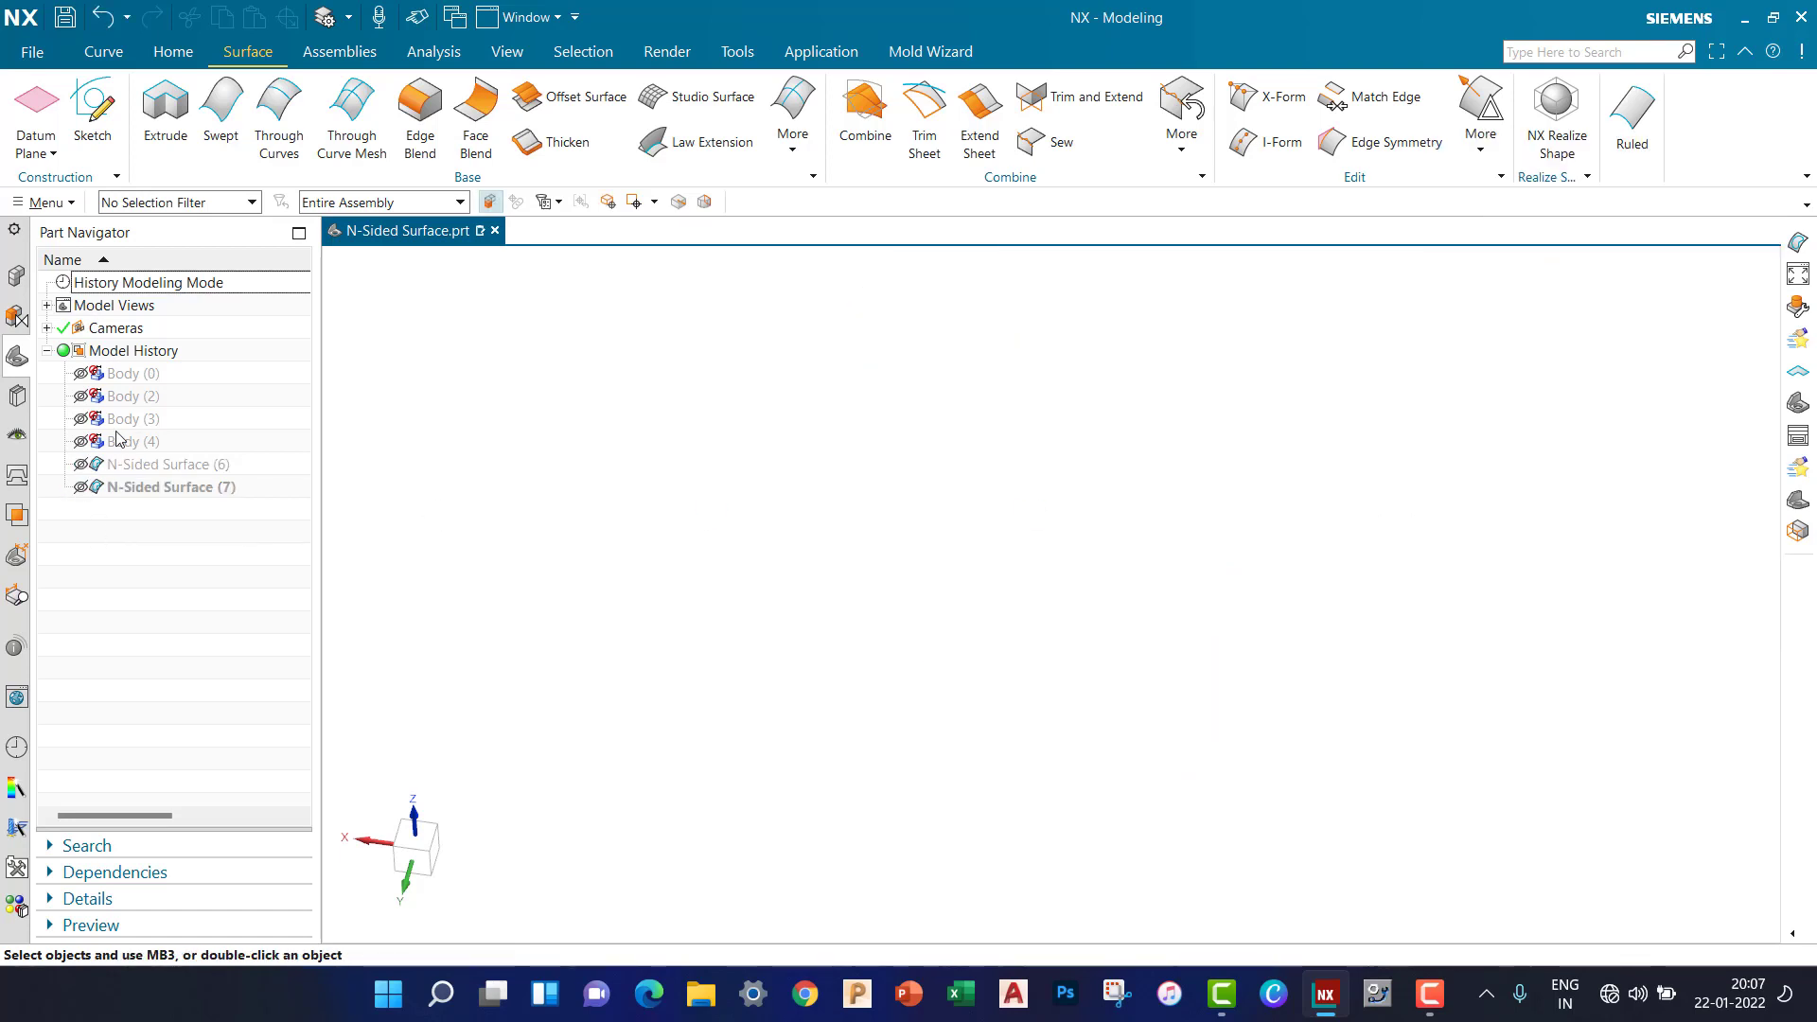
Show Body (2), Body (3) and Body (4), and fit them in view.
{"action": "key", "text": "ctrl+l"}
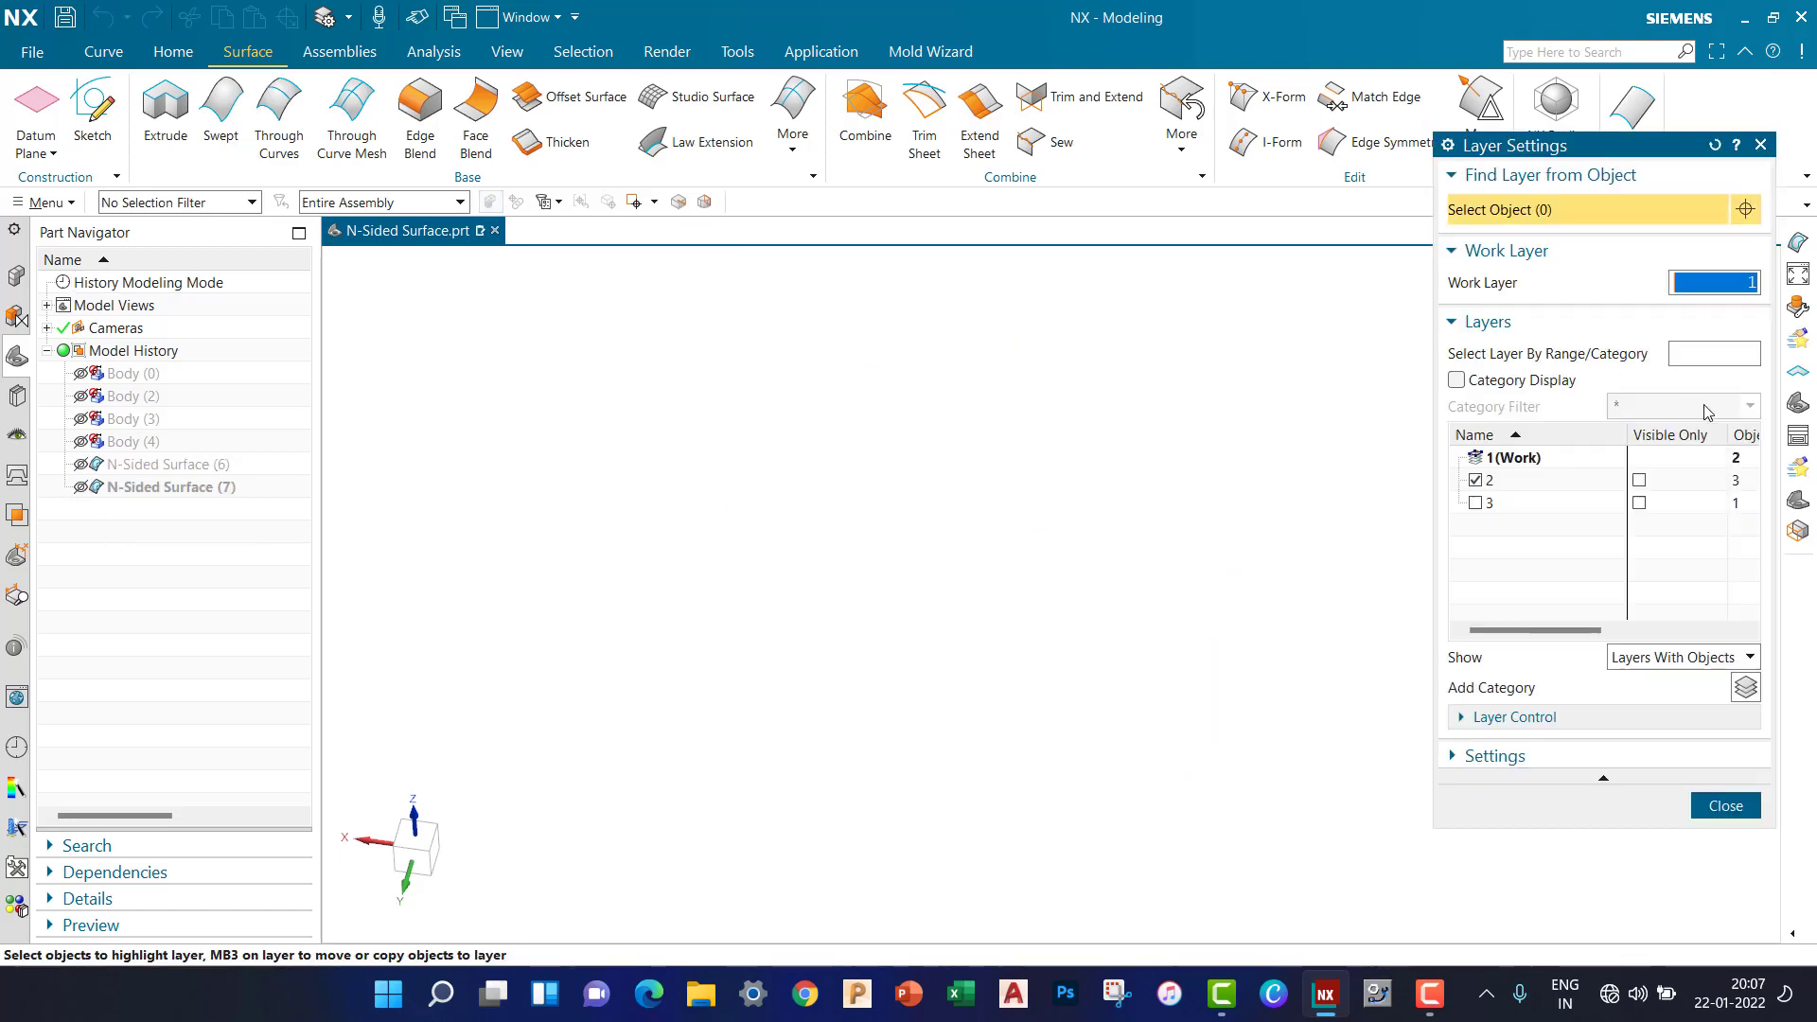
{"action": "left_click", "coordinate": [1476, 481]}
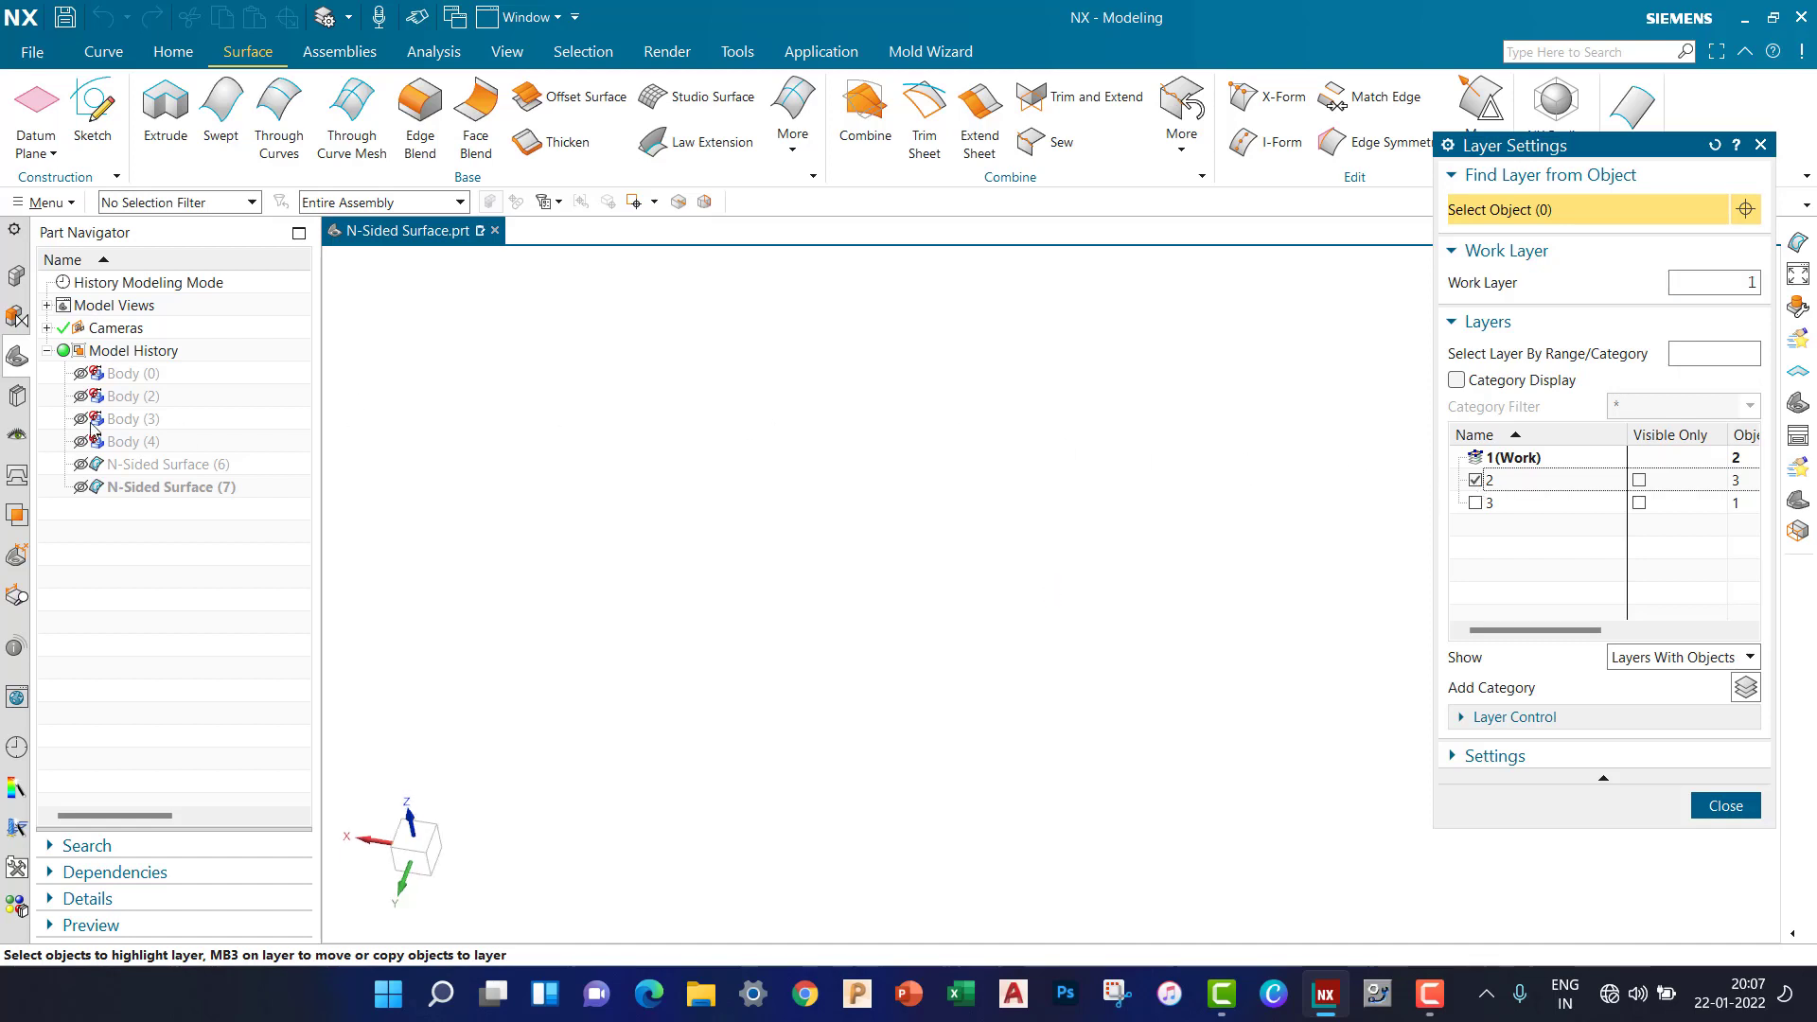
{"action": "left_click", "coordinate": [81, 374]}
{"action": "left_click", "coordinate": [82, 374]}
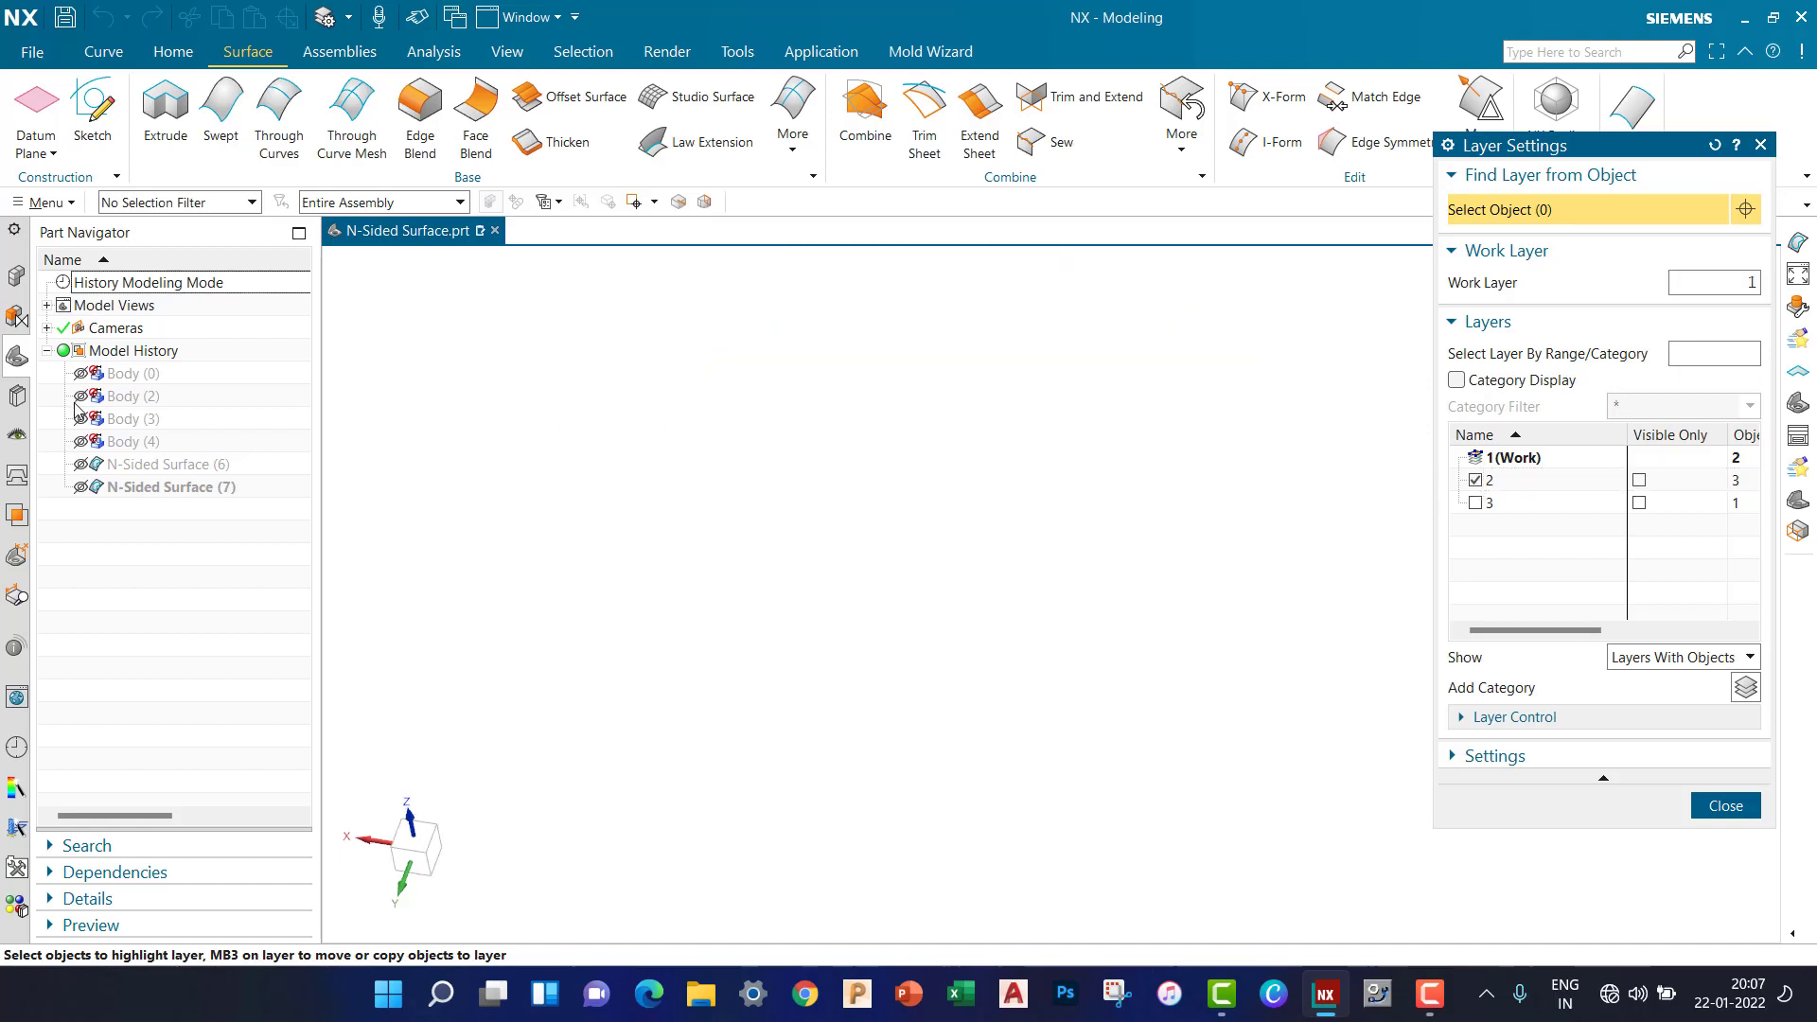
{"action": "left_click", "coordinate": [81, 419]}
{"action": "key", "text": "Escape"}
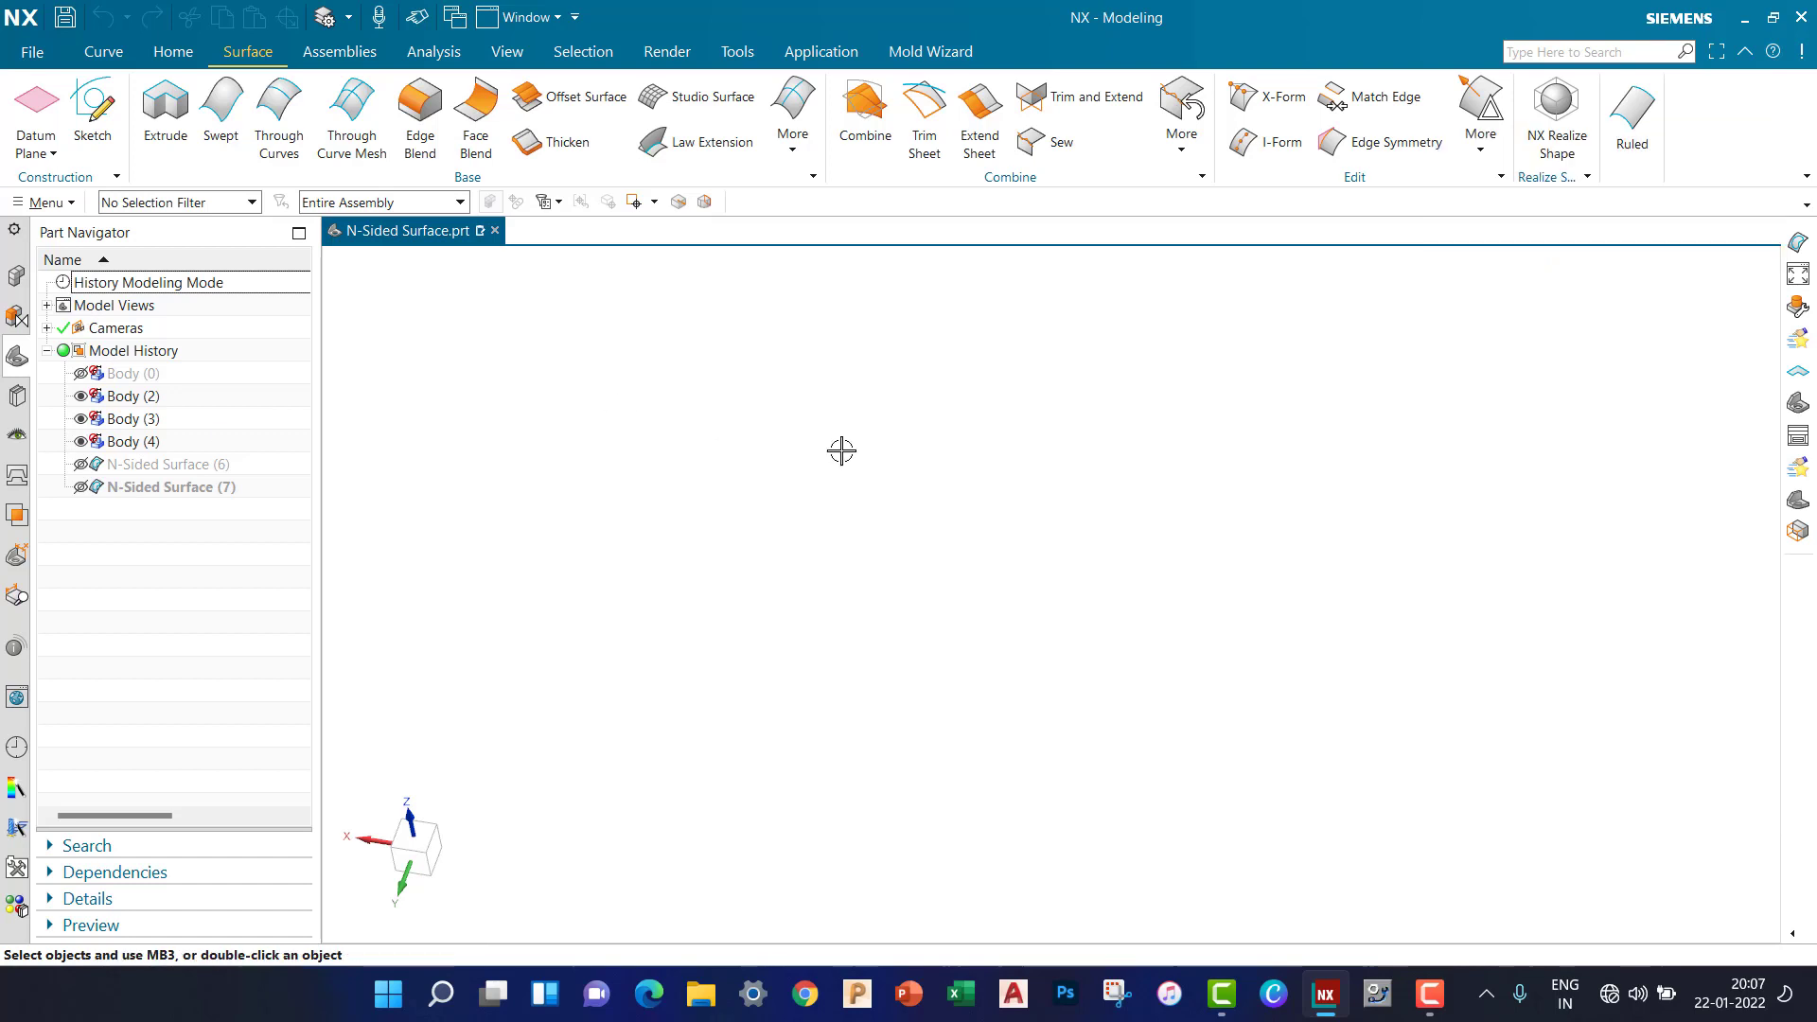
{"action": "right_click", "coordinate": [845, 452]}
{"action": "left_click", "coordinate": [872, 508]}
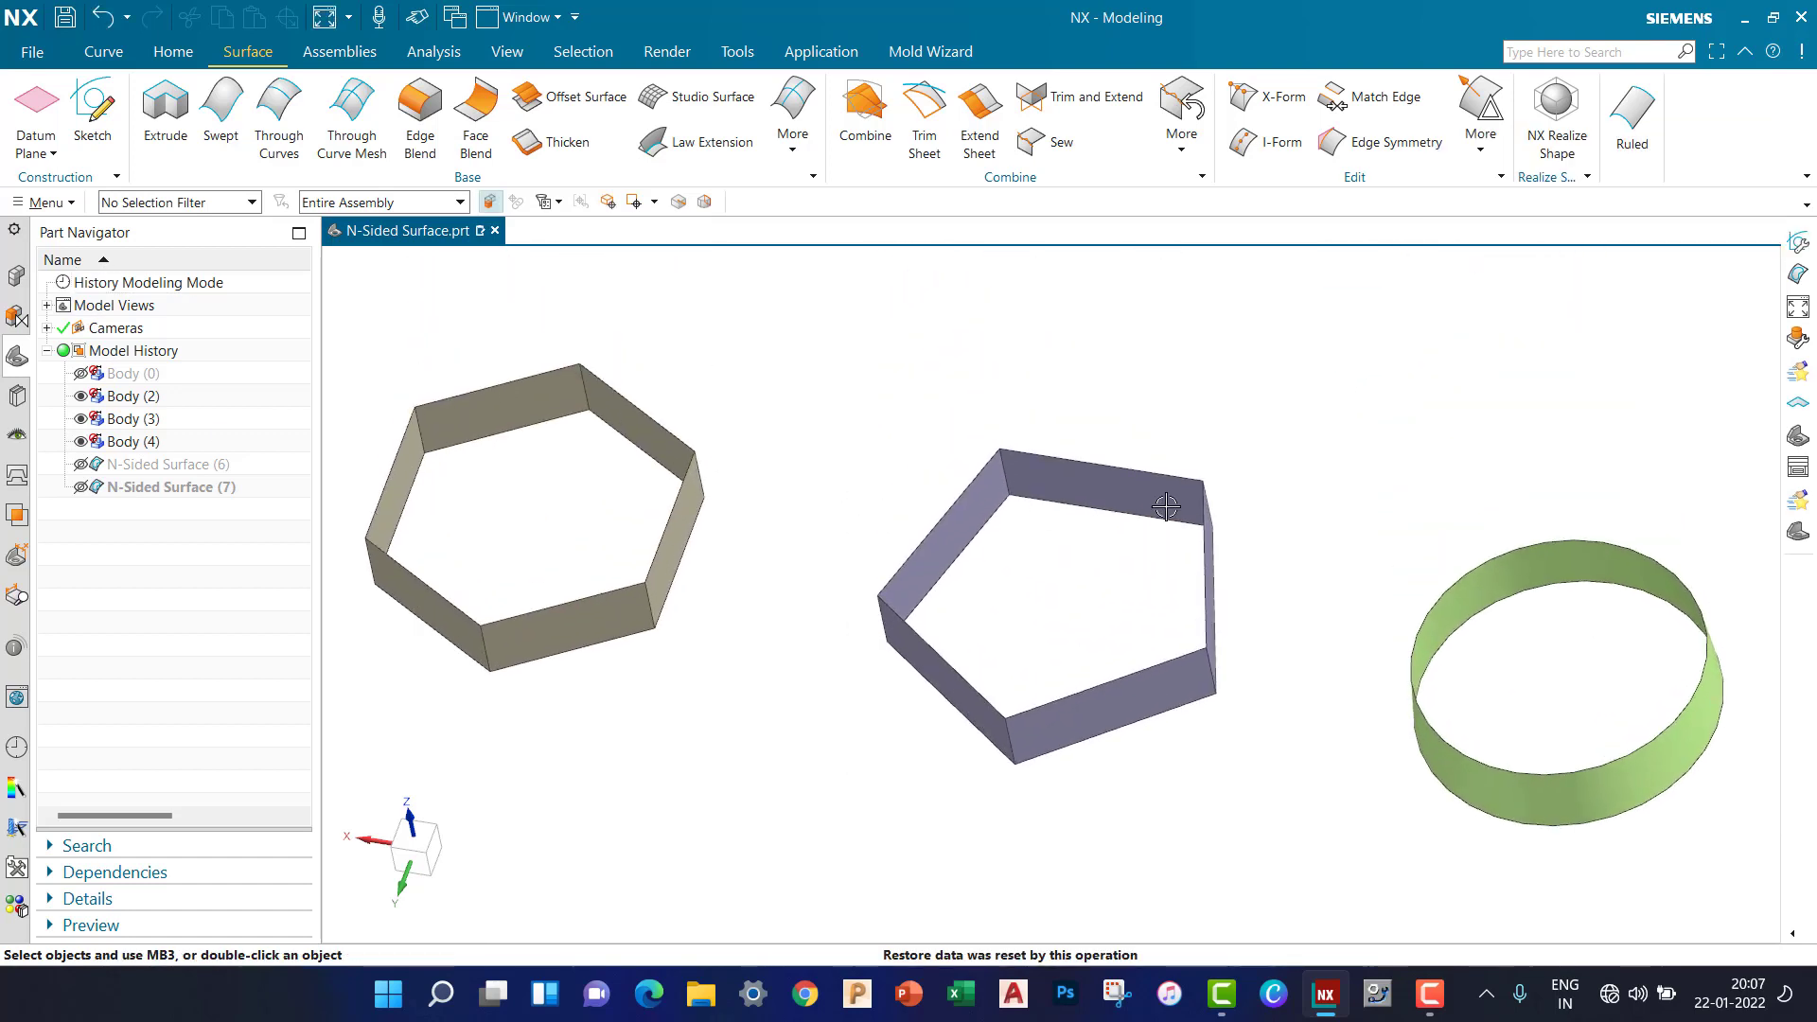
{"action": "scroll", "coordinate": [1207, 566], "scroll_direction": "down", "scroll_amount": 3}
{"action": "middle_click_drag", "start_coordinate": [1208, 566], "coordinate": [840, 508]}
{"action": "scroll", "coordinate": [840, 508], "scroll_direction": "up", "scroll_amount": 5}
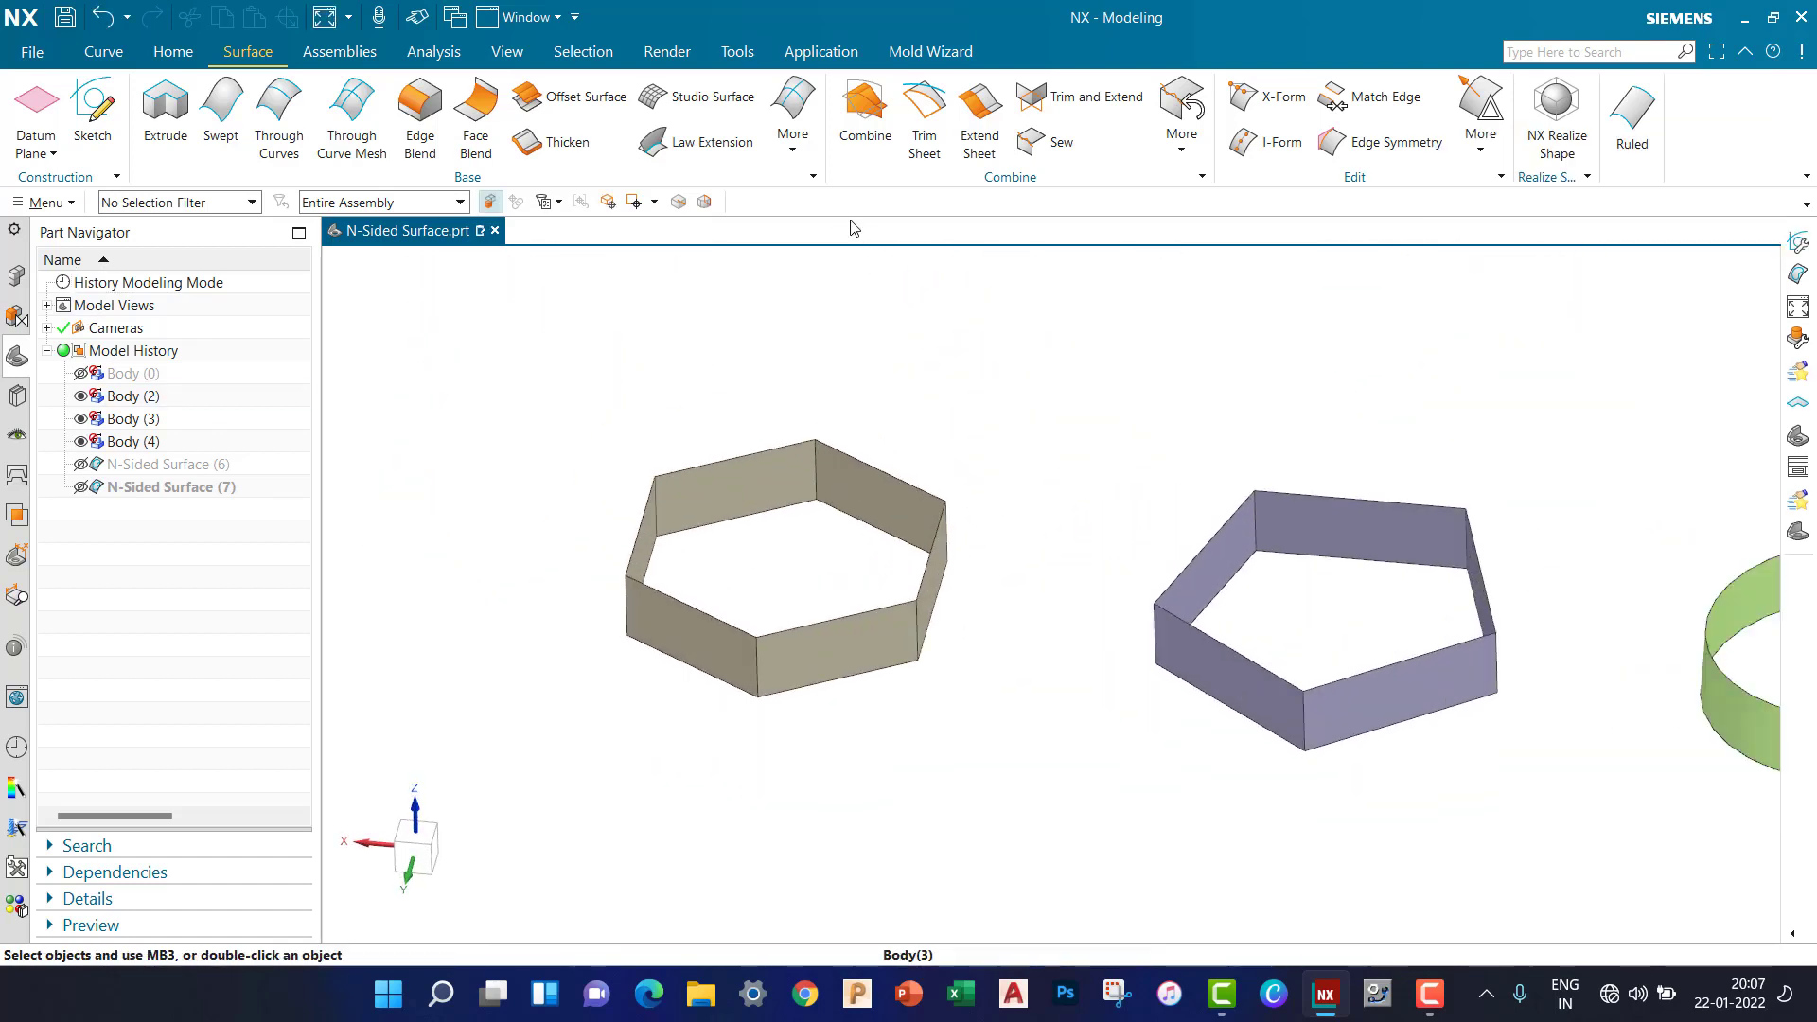
Start a Triangular N-Sided Surface and select the hexagonal body's six upper edges as the outer loop.
{"action": "left_click", "coordinate": [794, 109]}
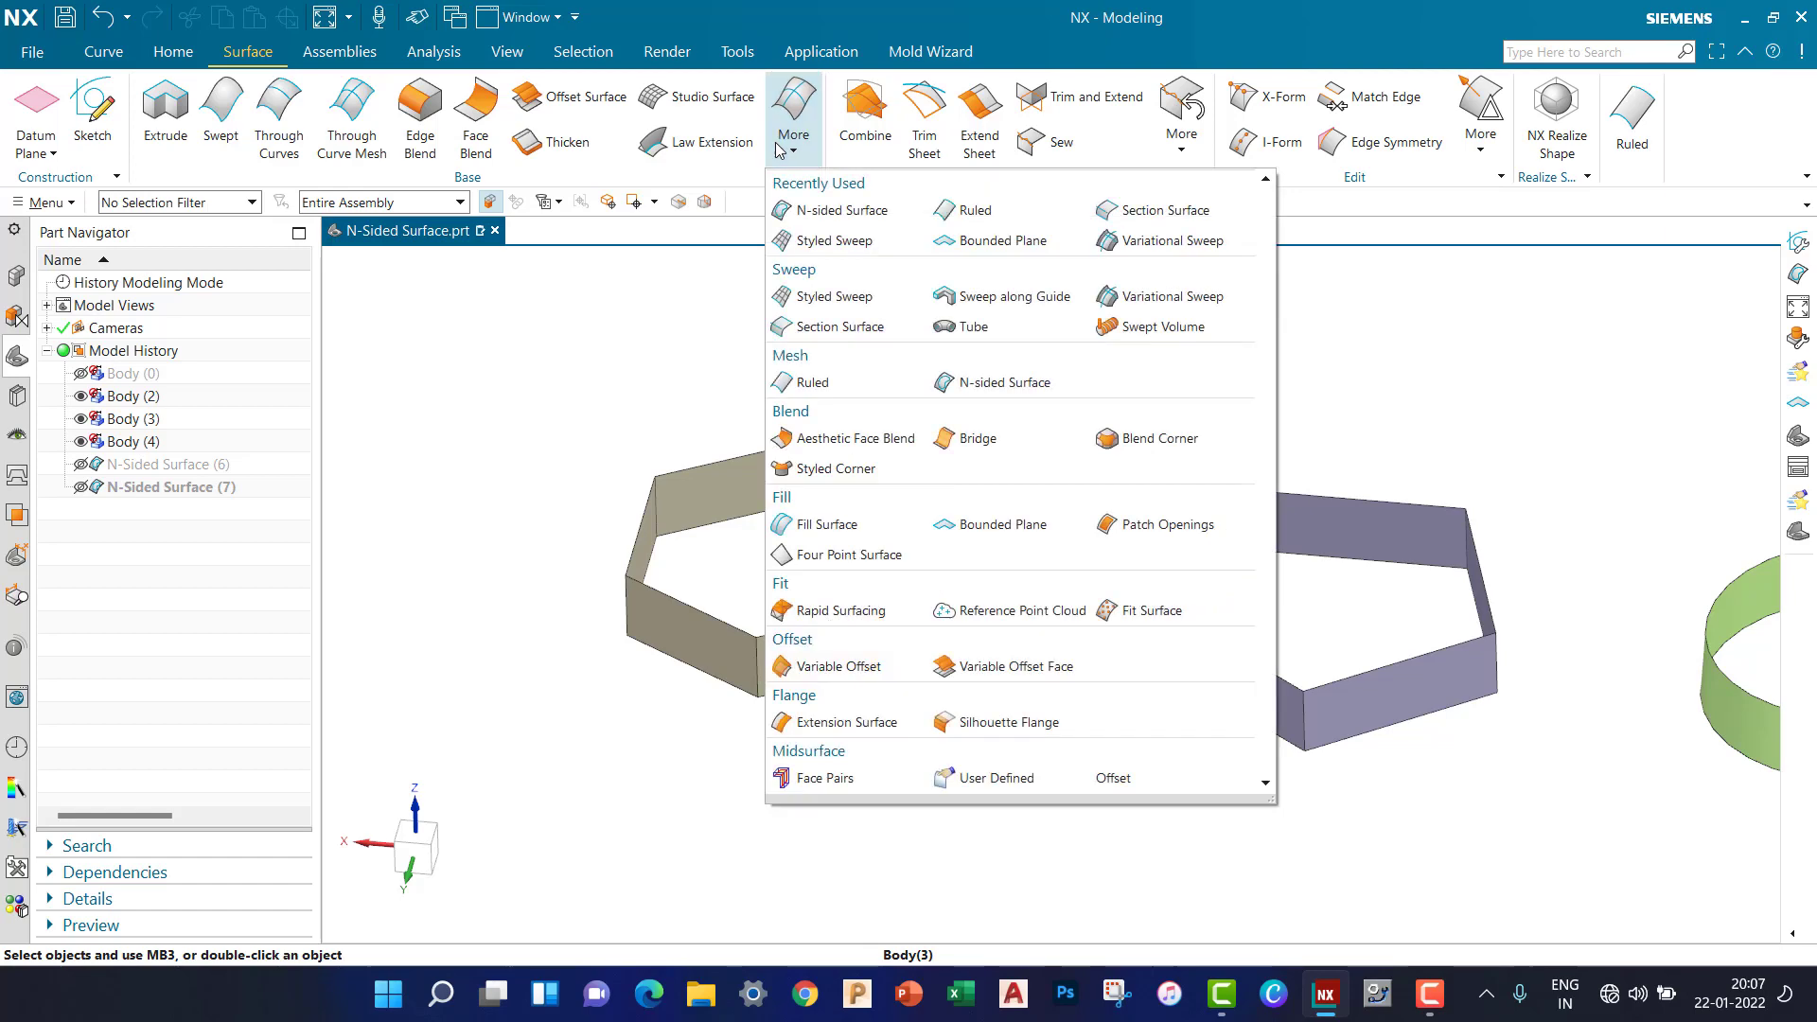
{"action": "left_click", "coordinate": [1020, 388]}
{"action": "key", "text": "F8"}
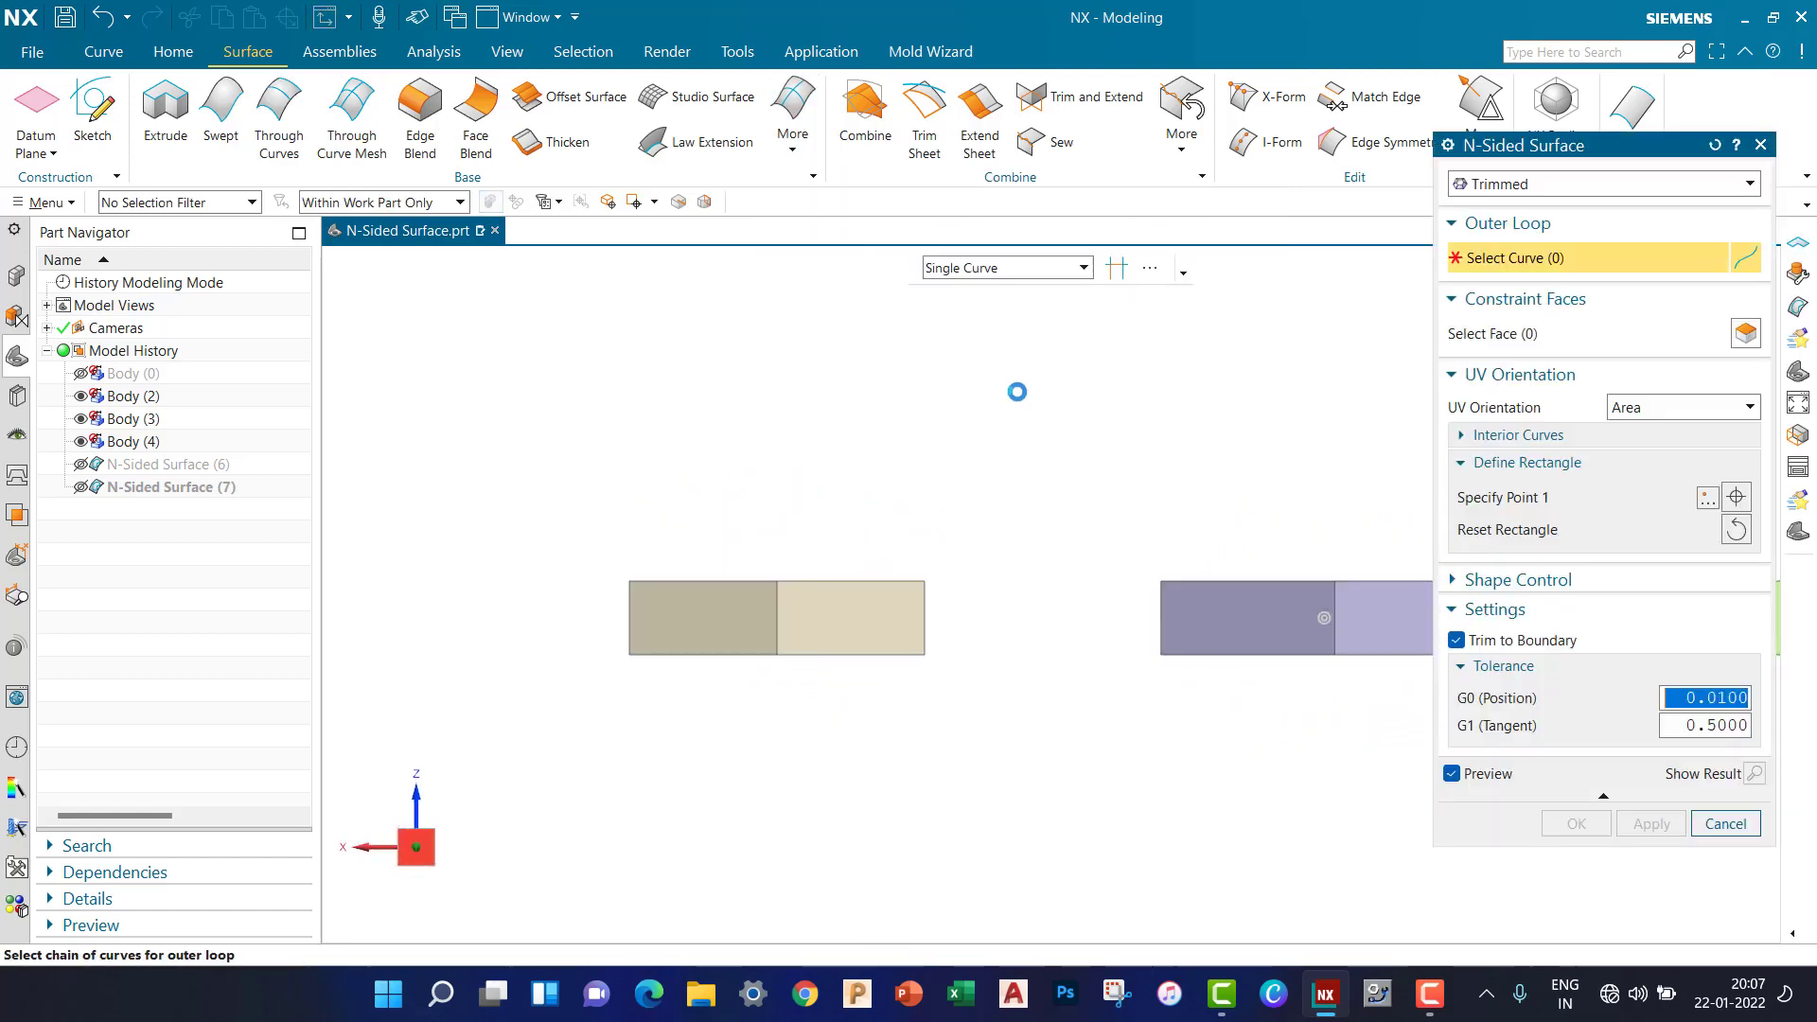
{"action": "left_click", "coordinate": [1600, 185]}
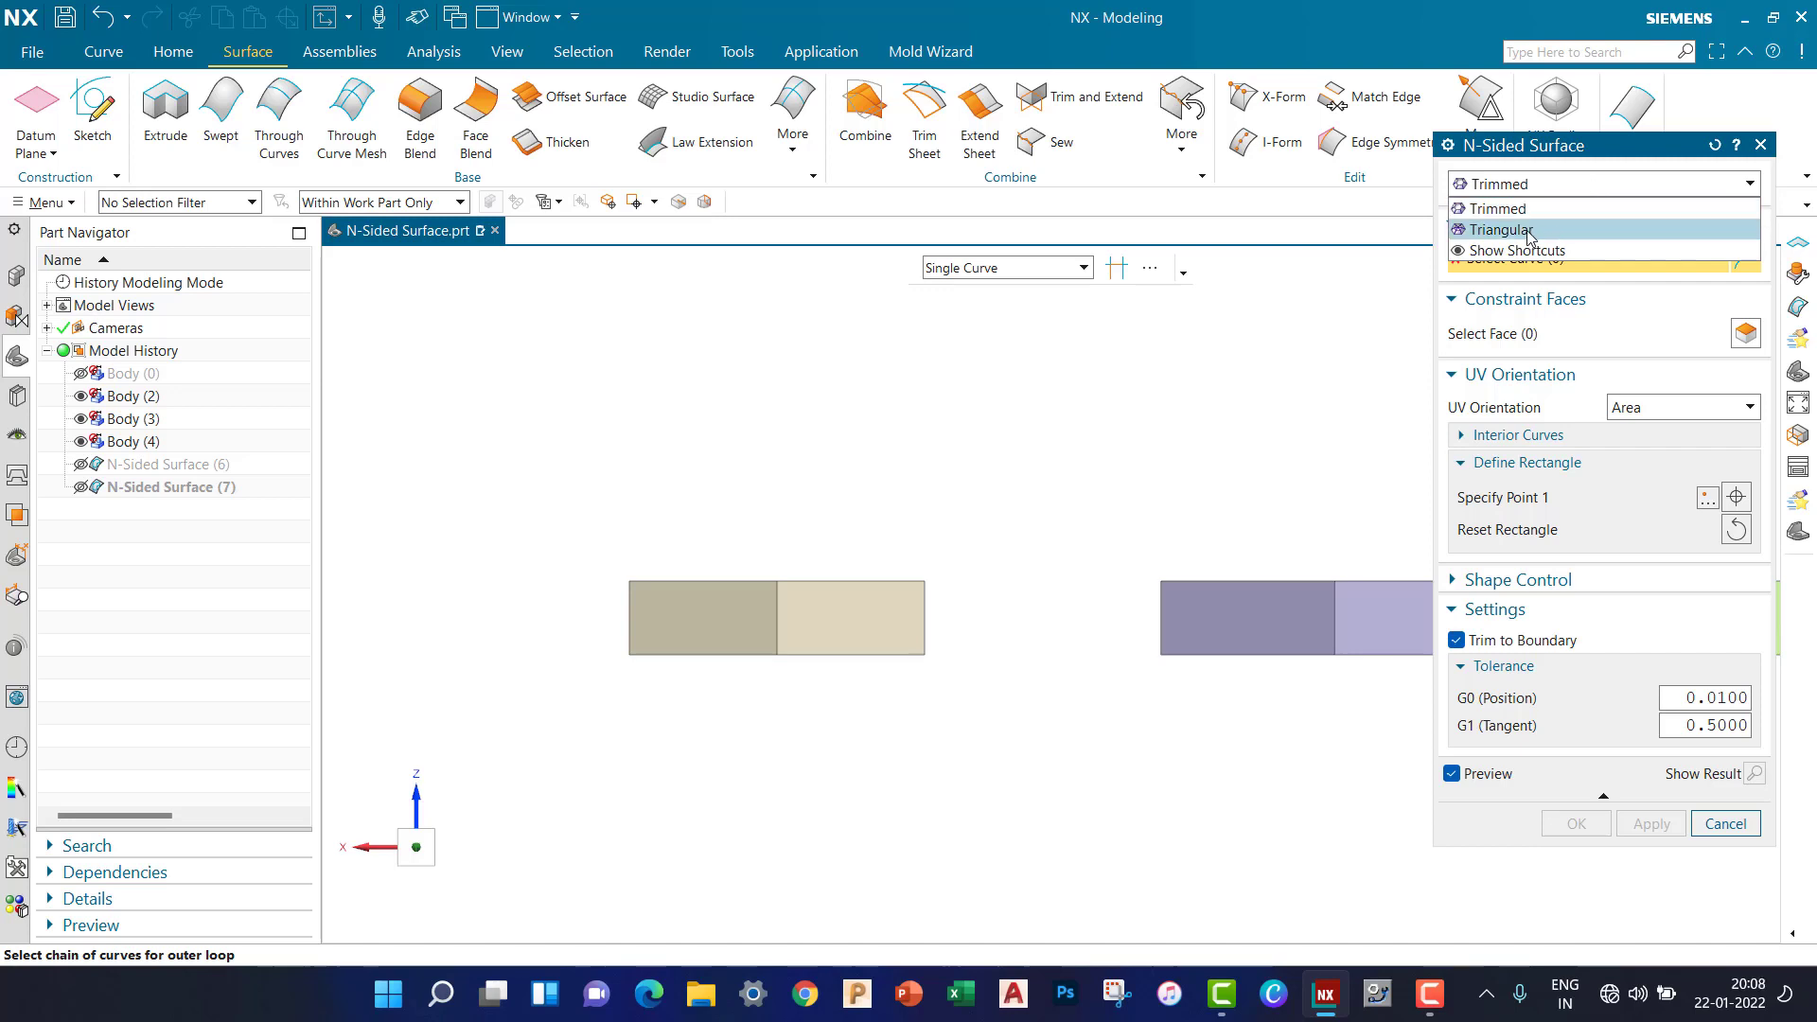
{"action": "left_click", "coordinate": [1530, 233]}
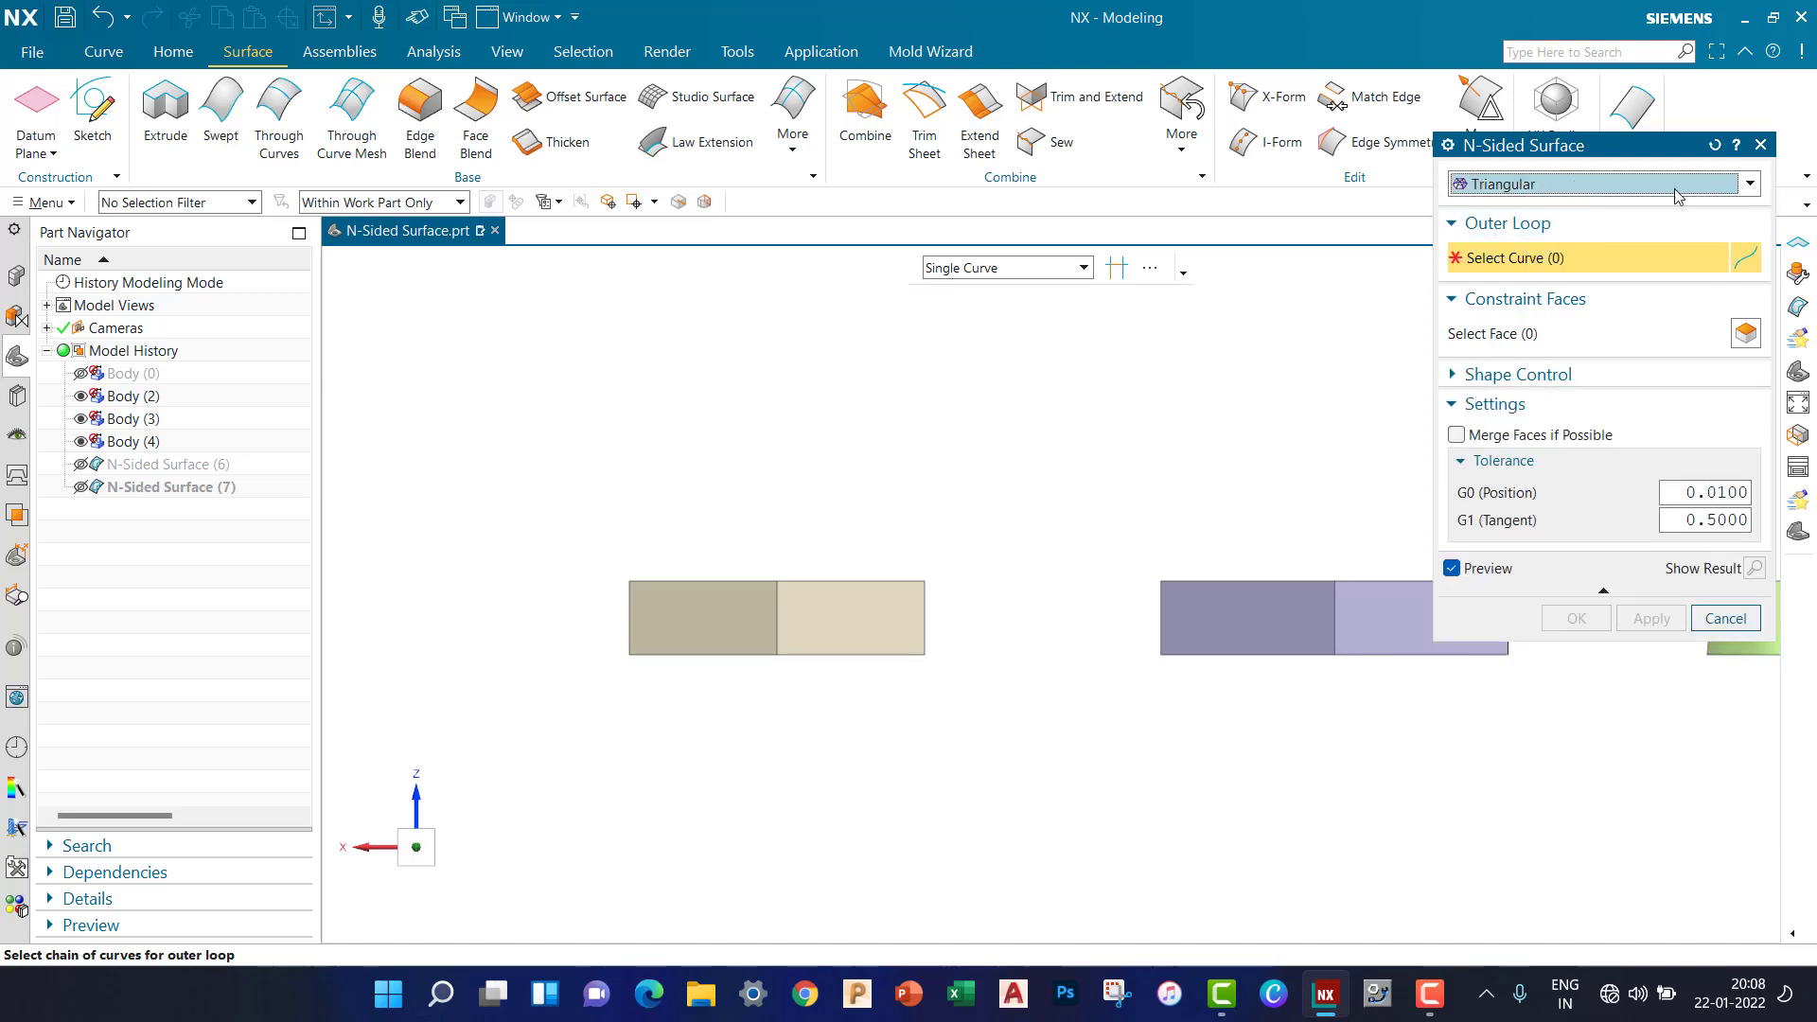
{"action": "left_click_drag", "start_coordinate": [558, 509], "coordinate": [1006, 590]}
{"action": "middle_click_drag", "start_coordinate": [970, 527], "coordinate": [1286, 519]}
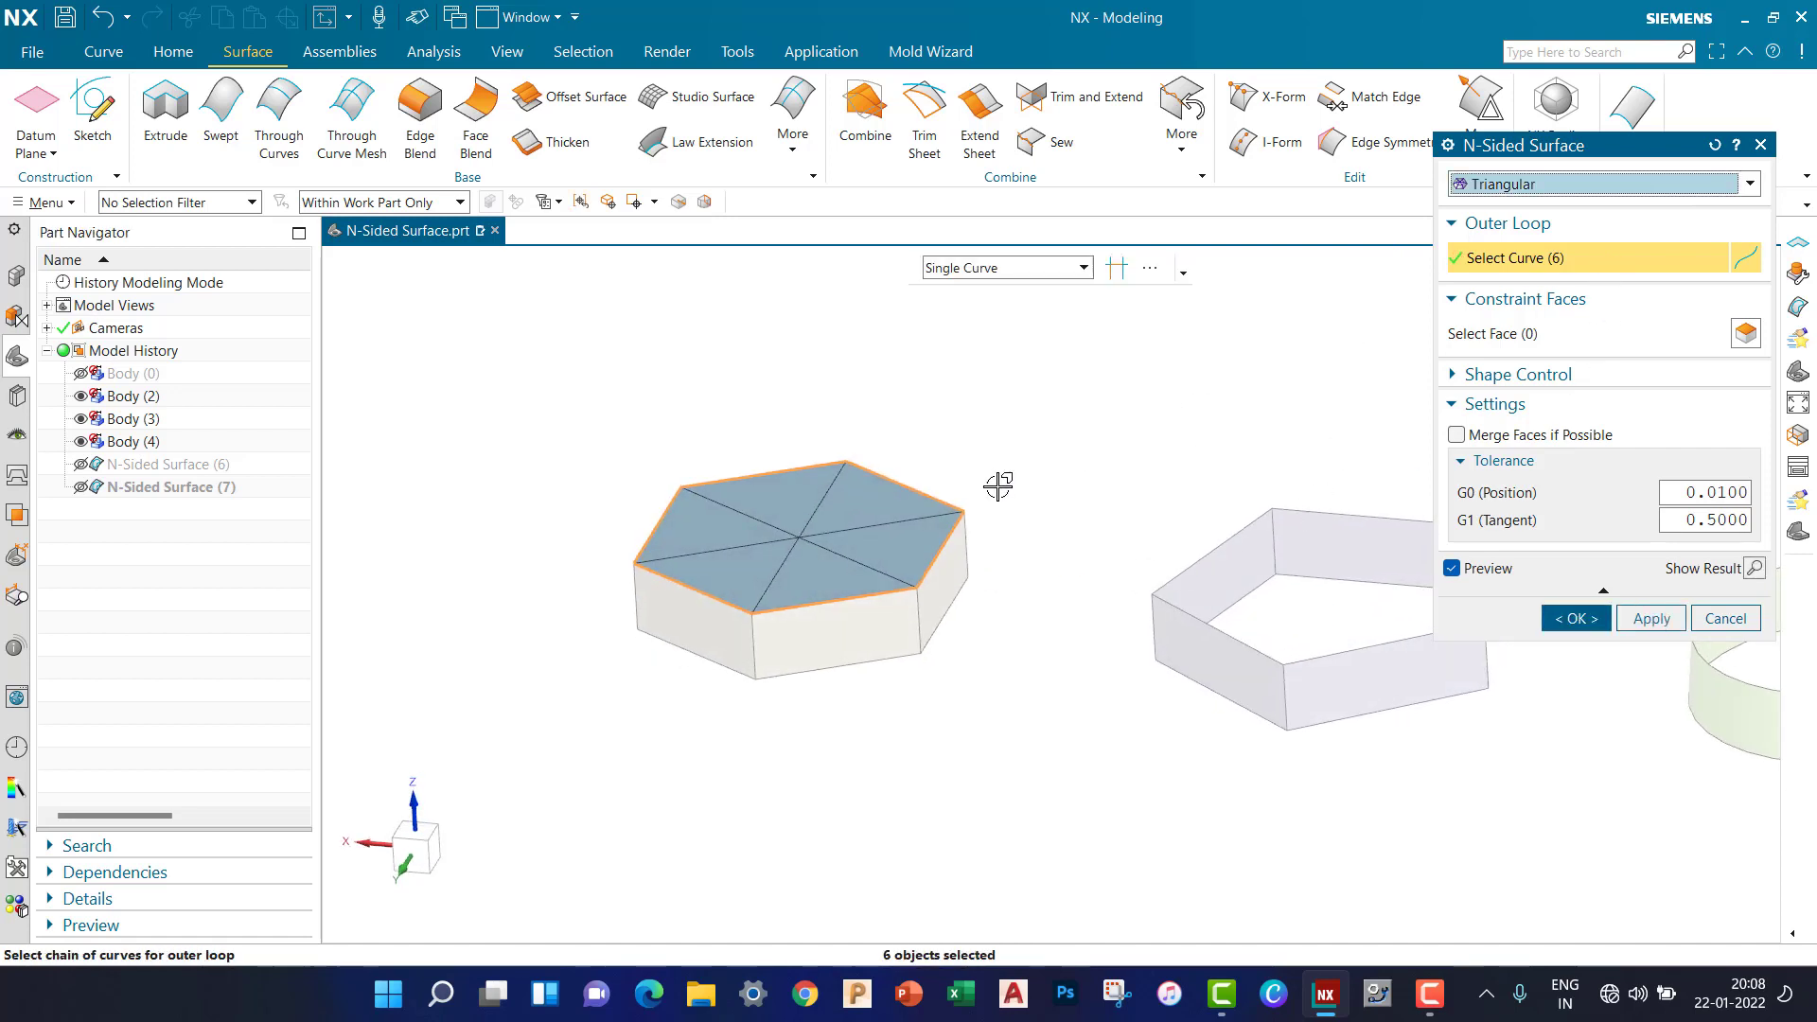
{"action": "middle_click_drag", "start_coordinate": [1003, 486], "coordinate": [1031, 519]}
{"action": "scroll", "coordinate": [833, 552], "scroll_direction": "up", "scroll_amount": 3}
{"action": "scroll", "coordinate": [825, 459], "scroll_direction": "down", "scroll_amount": 2}
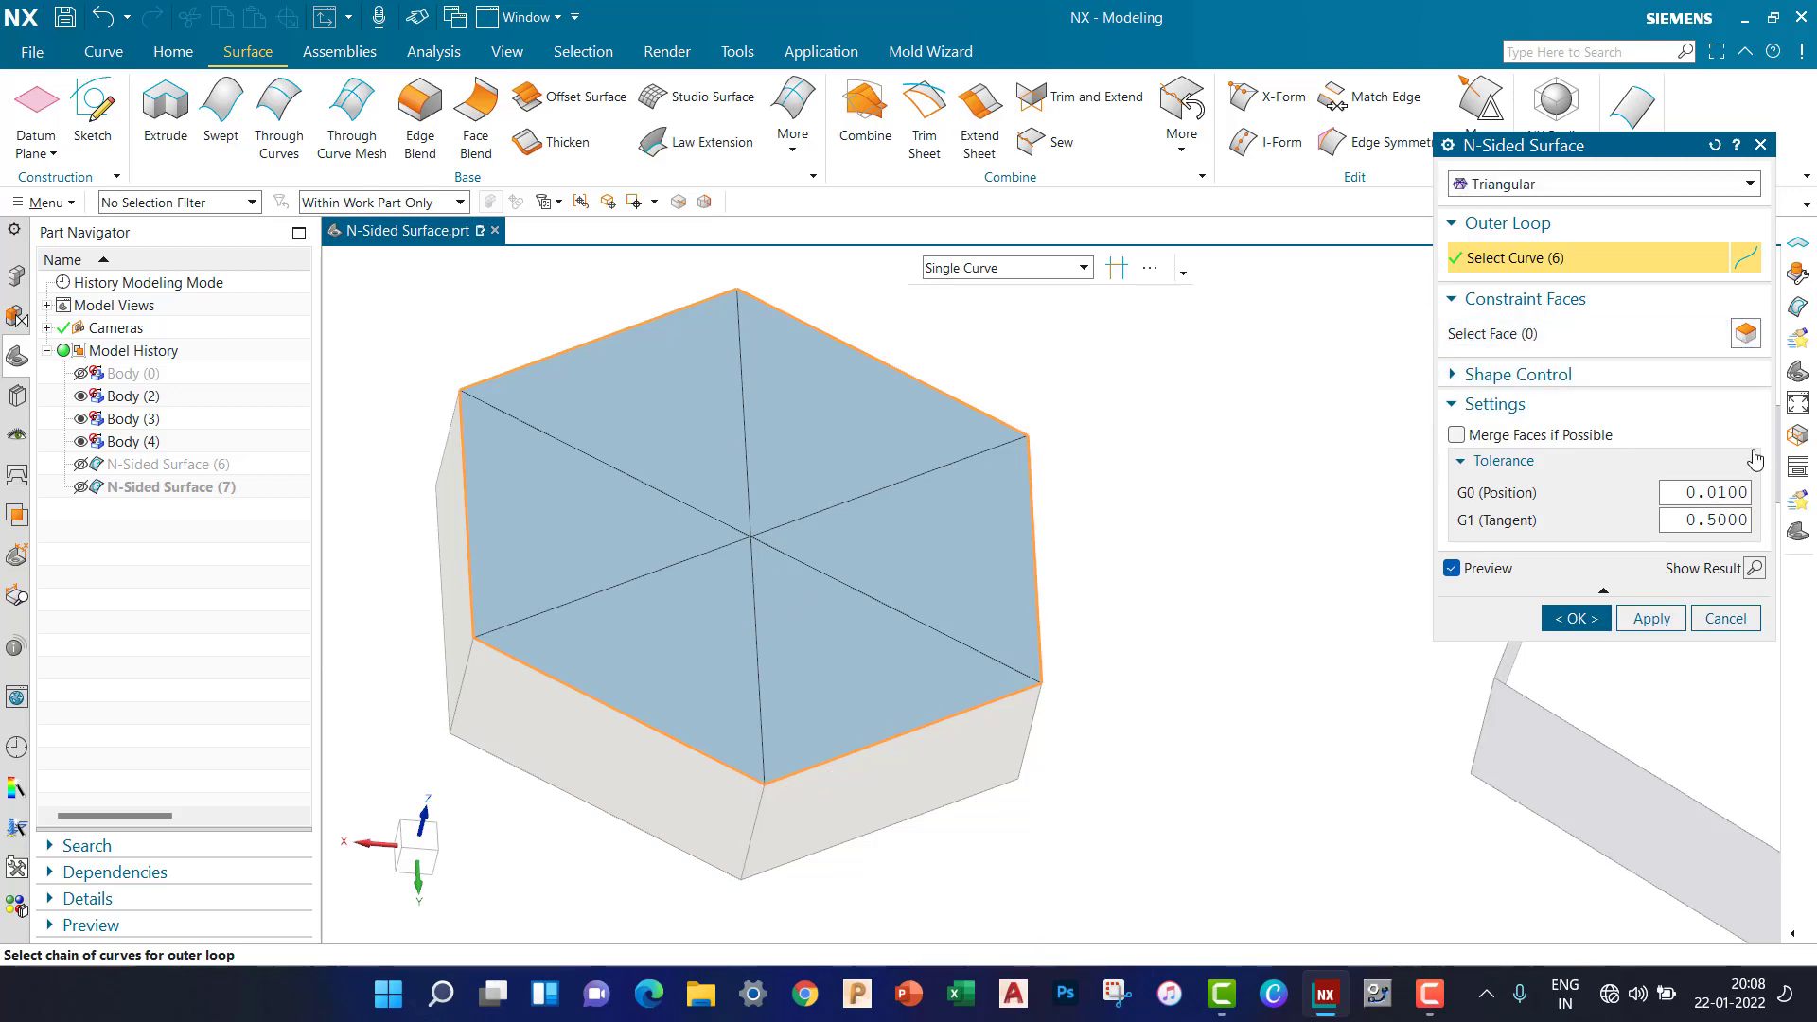
Select the hexagonal body's six side faces as constraint faces and create the triangular surface.
{"action": "left_click", "coordinate": [1747, 334]}
{"action": "left_click", "coordinate": [824, 852]}
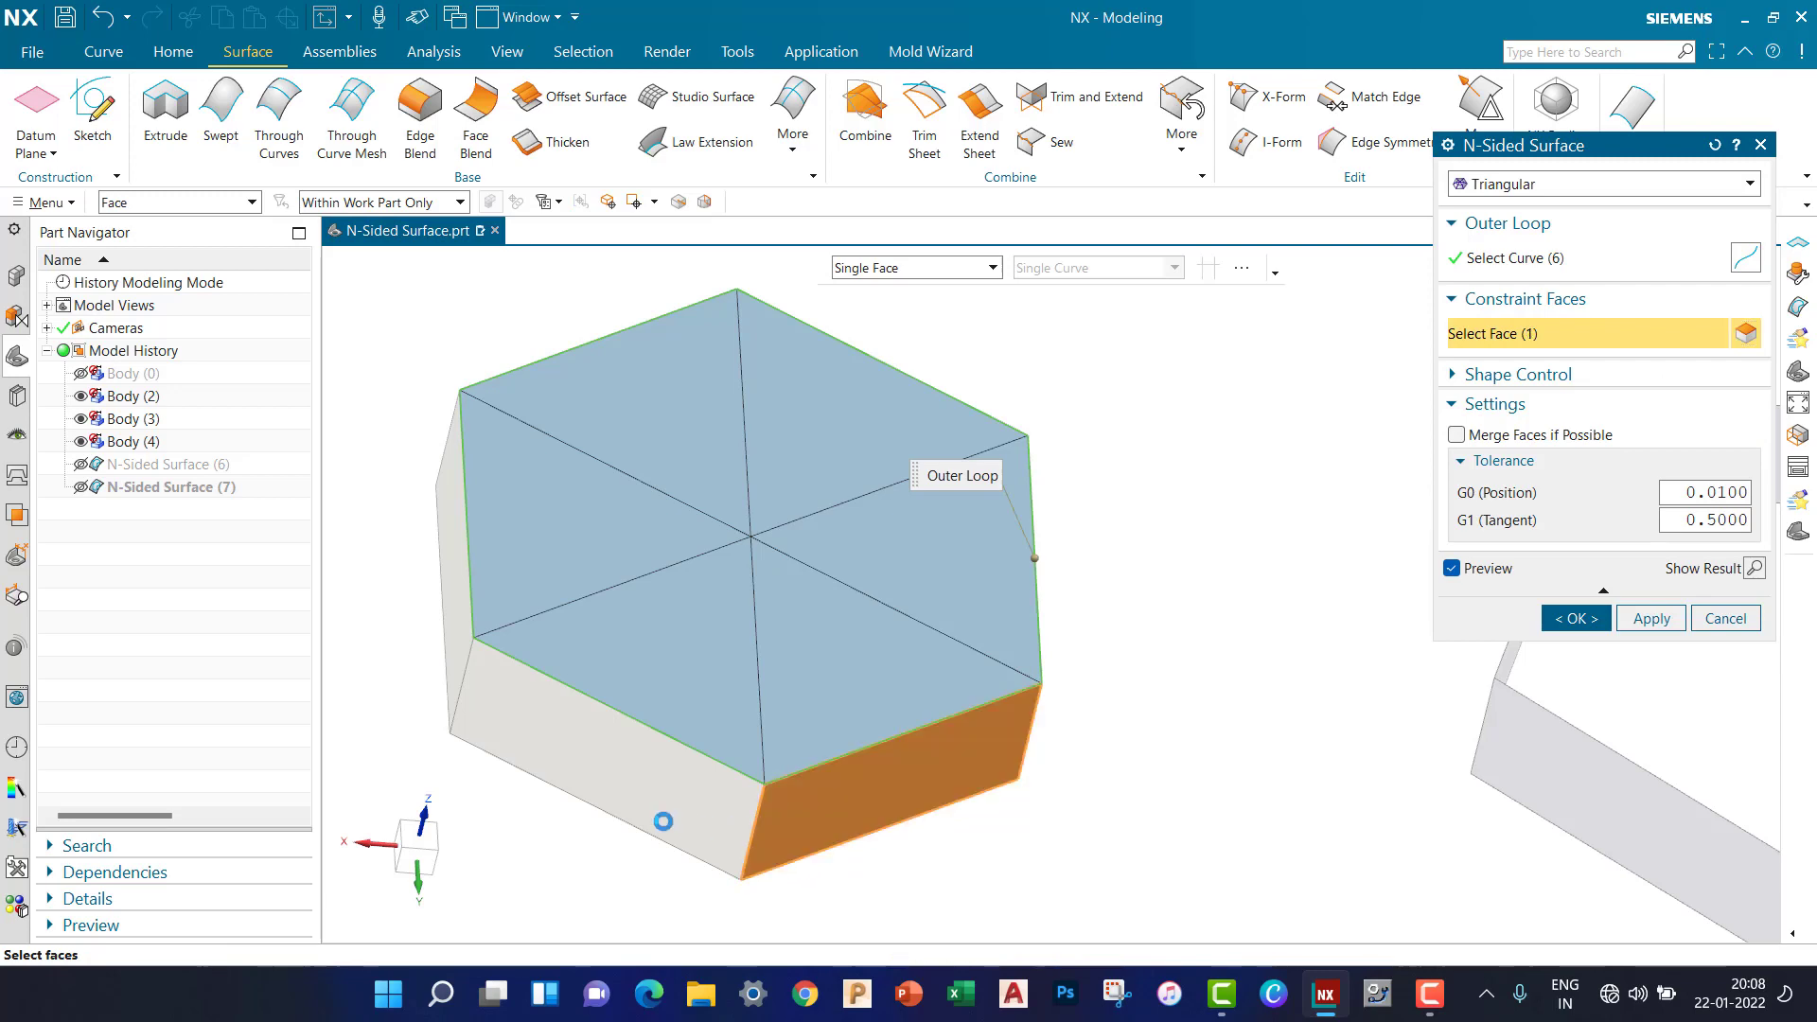
{"action": "left_click", "coordinate": [659, 820]}
{"action": "left_click", "coordinate": [452, 631]}
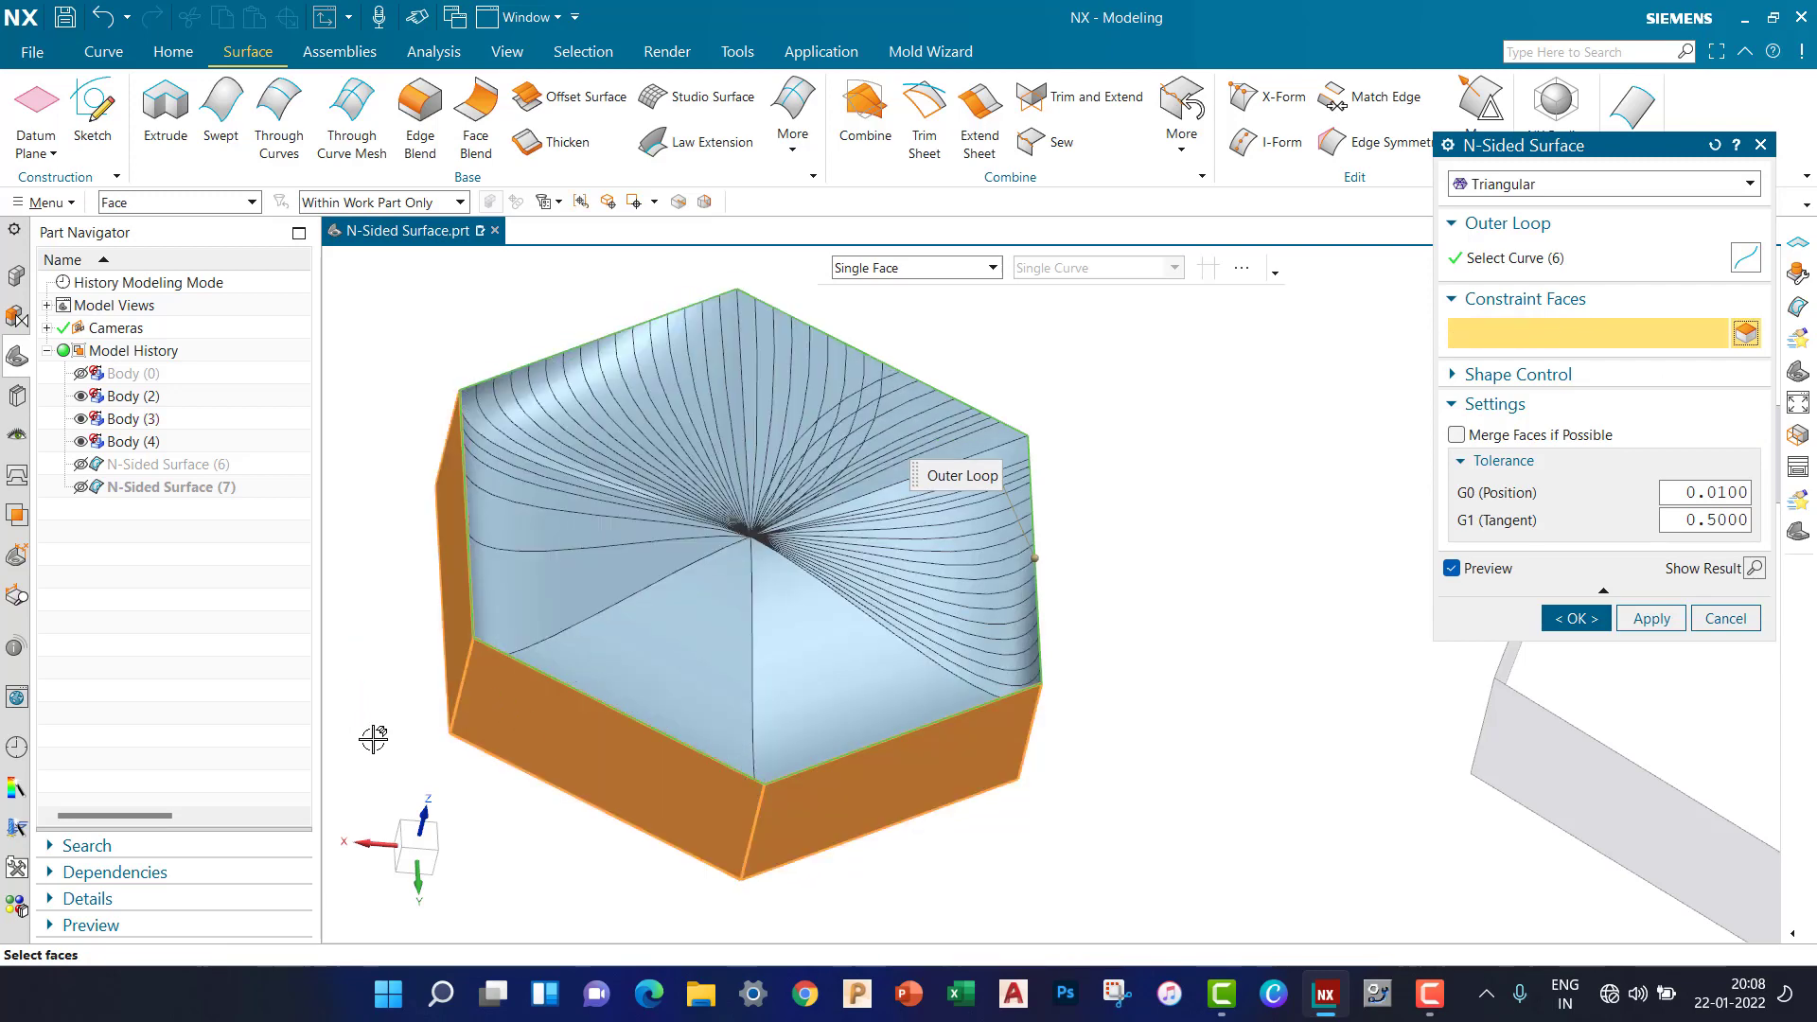
{"action": "middle_click_drag", "start_coordinate": [376, 746], "coordinate": [397, 549]}
{"action": "left_click", "coordinate": [902, 427]}
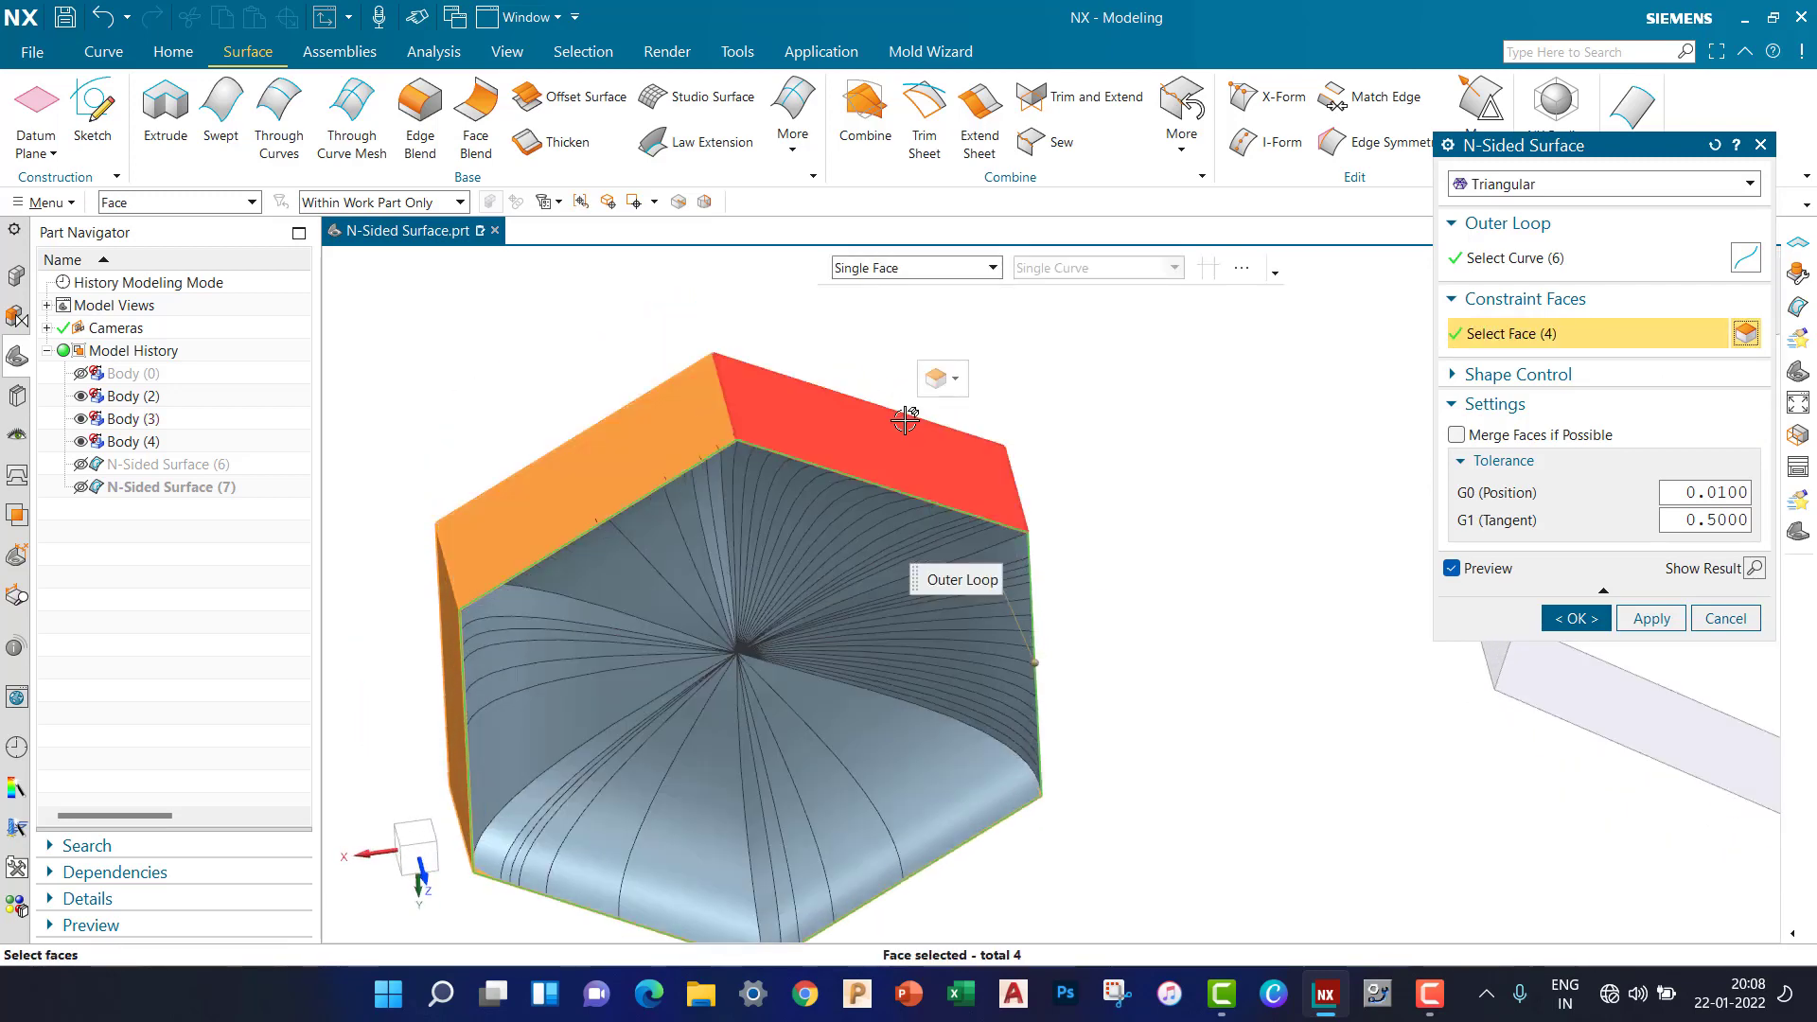
{"action": "middle_click_drag", "start_coordinate": [1218, 730], "coordinate": [1086, 568]}
{"action": "left_click", "coordinate": [1085, 569]}
{"action": "middle_click_drag", "start_coordinate": [1019, 734], "coordinate": [1027, 379]}
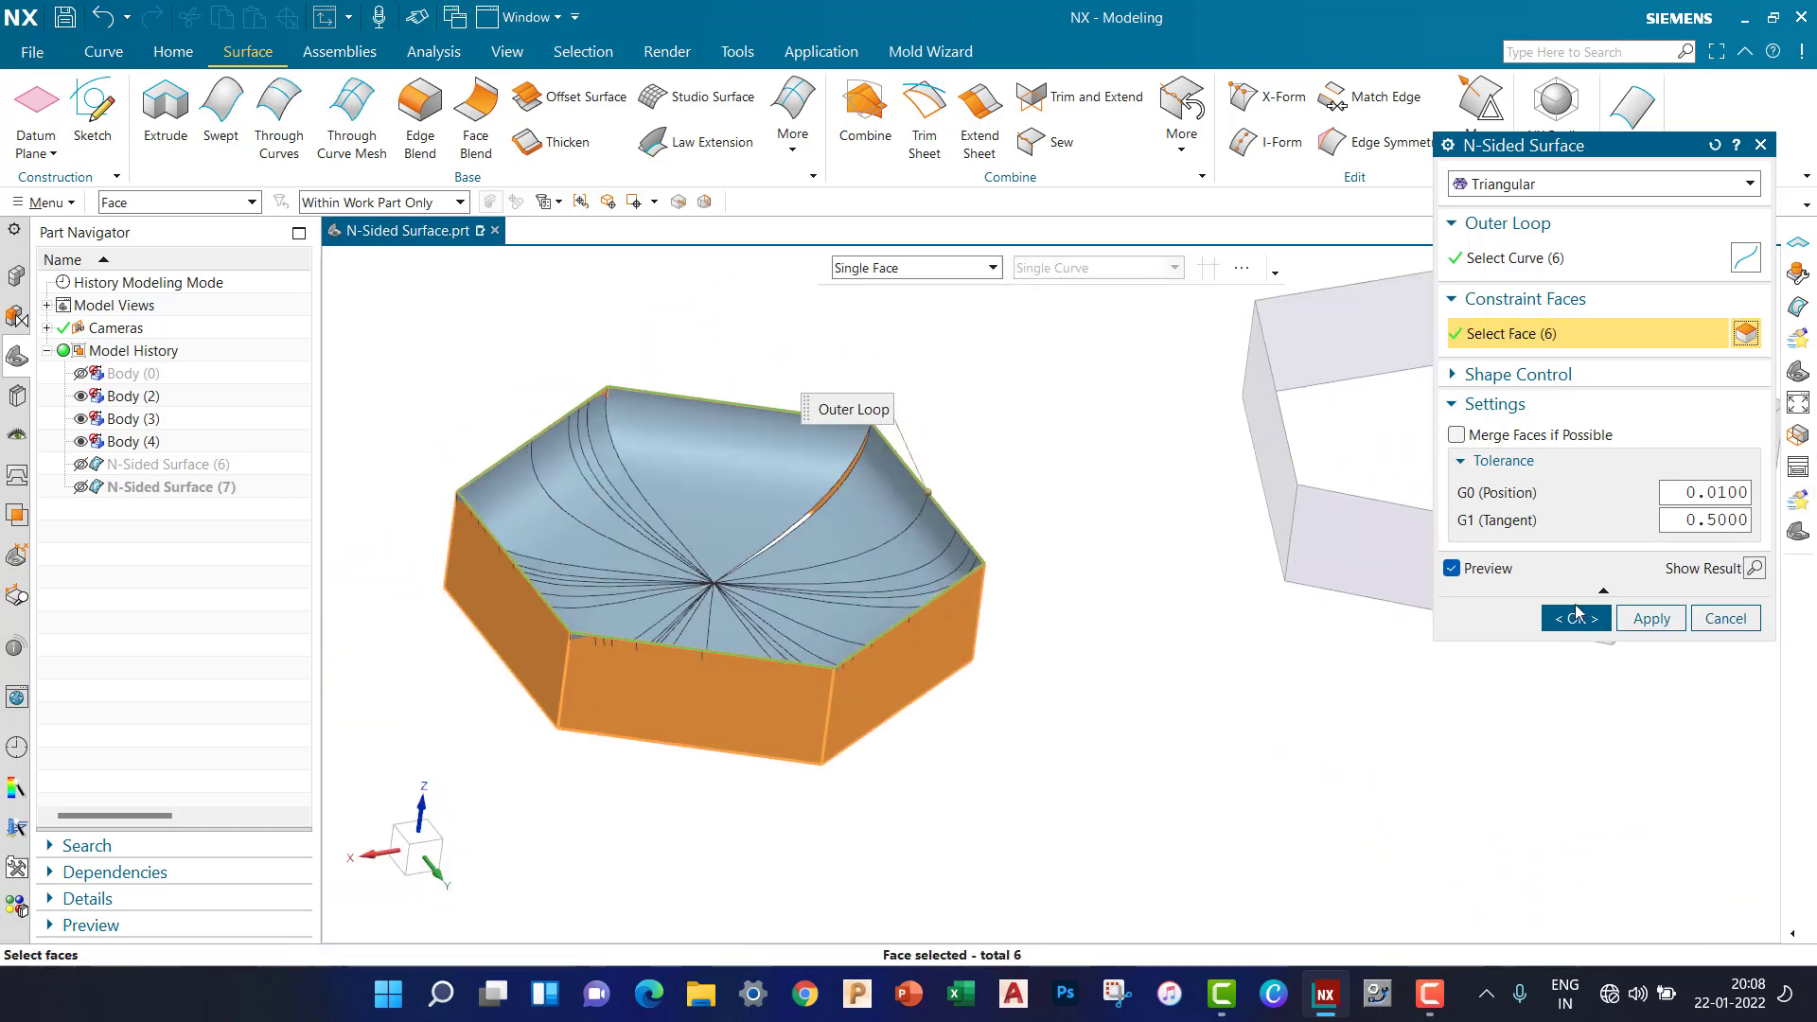
{"action": "left_click", "coordinate": [1578, 620]}
Reopen the hexagonal triangular surface for editing and expand its Shape Control and Center Control settings.
{"action": "scroll", "coordinate": [974, 479], "scroll_direction": "up", "scroll_amount": 5}
{"action": "middle_click_drag", "start_coordinate": [974, 479], "coordinate": [987, 515]}
{"action": "scroll", "coordinate": [987, 515], "scroll_direction": "down", "scroll_amount": 5}
{"action": "scroll", "coordinate": [826, 559], "scroll_direction": "up", "scroll_amount": 2}
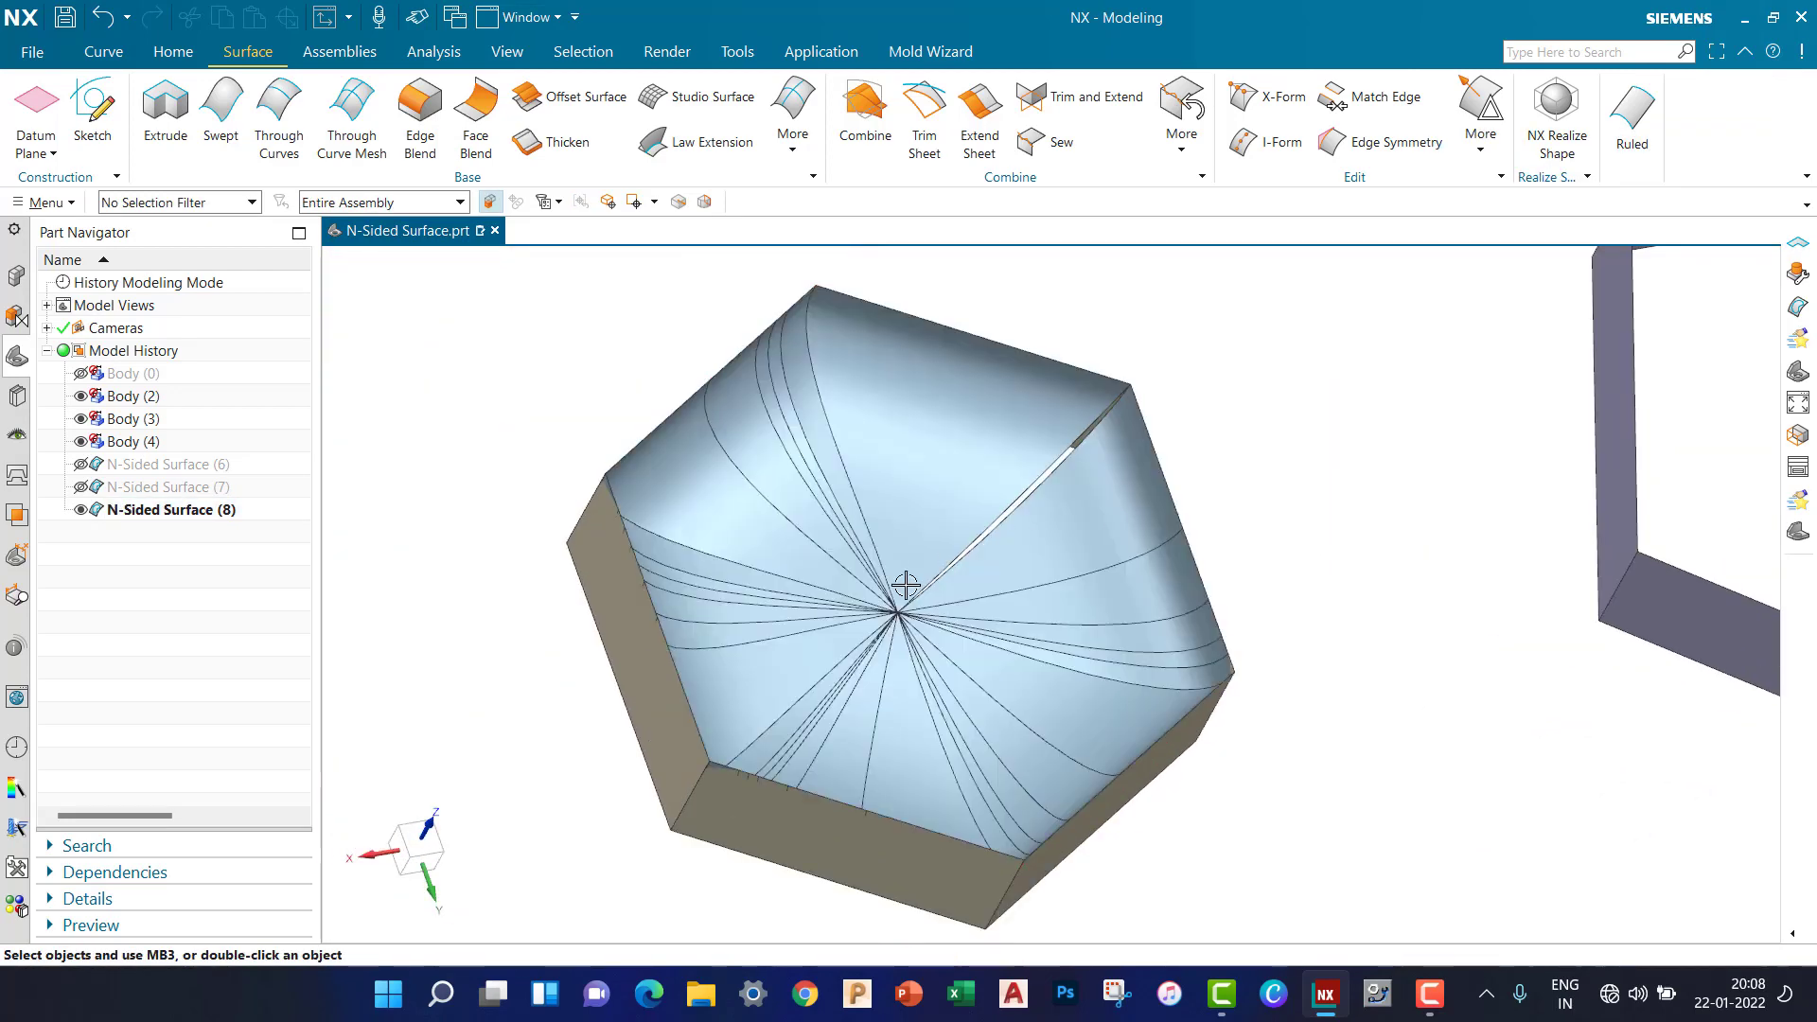
{"action": "middle_click_drag", "start_coordinate": [1112, 568], "coordinate": [859, 559]}
{"action": "left_click", "coordinate": [859, 563]}
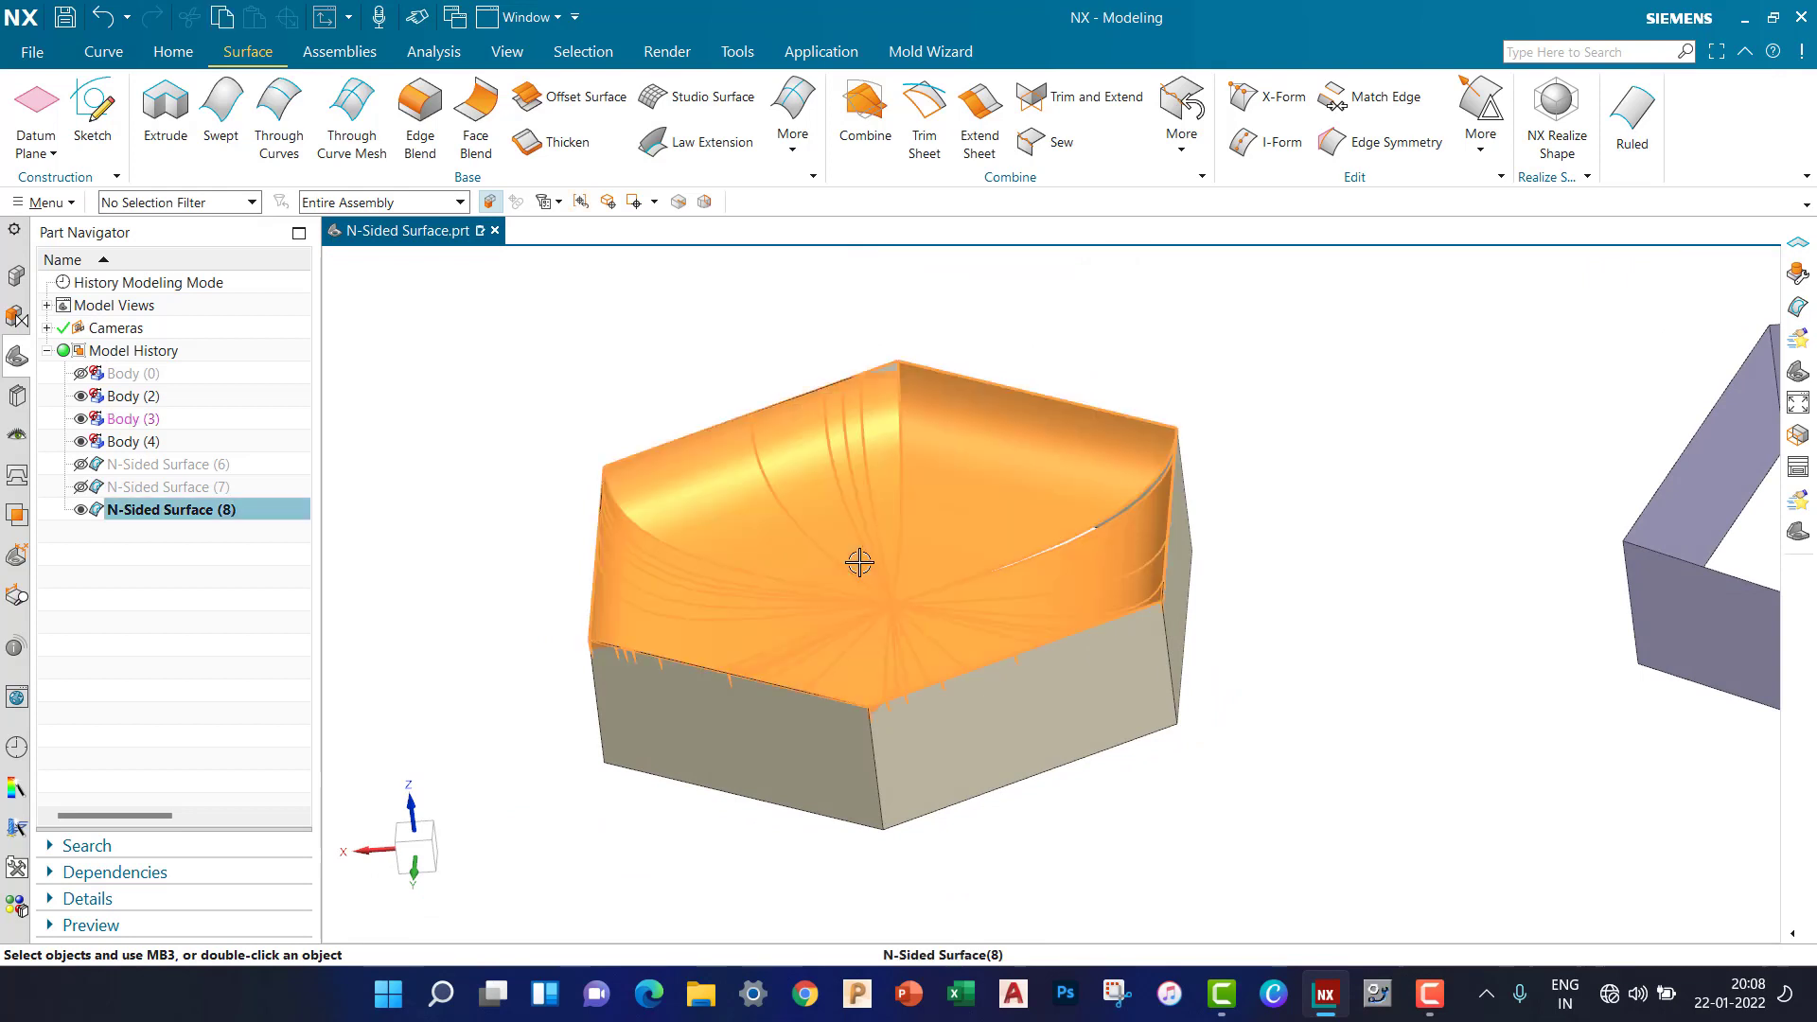
{"action": "double_click", "coordinate": [859, 563]}
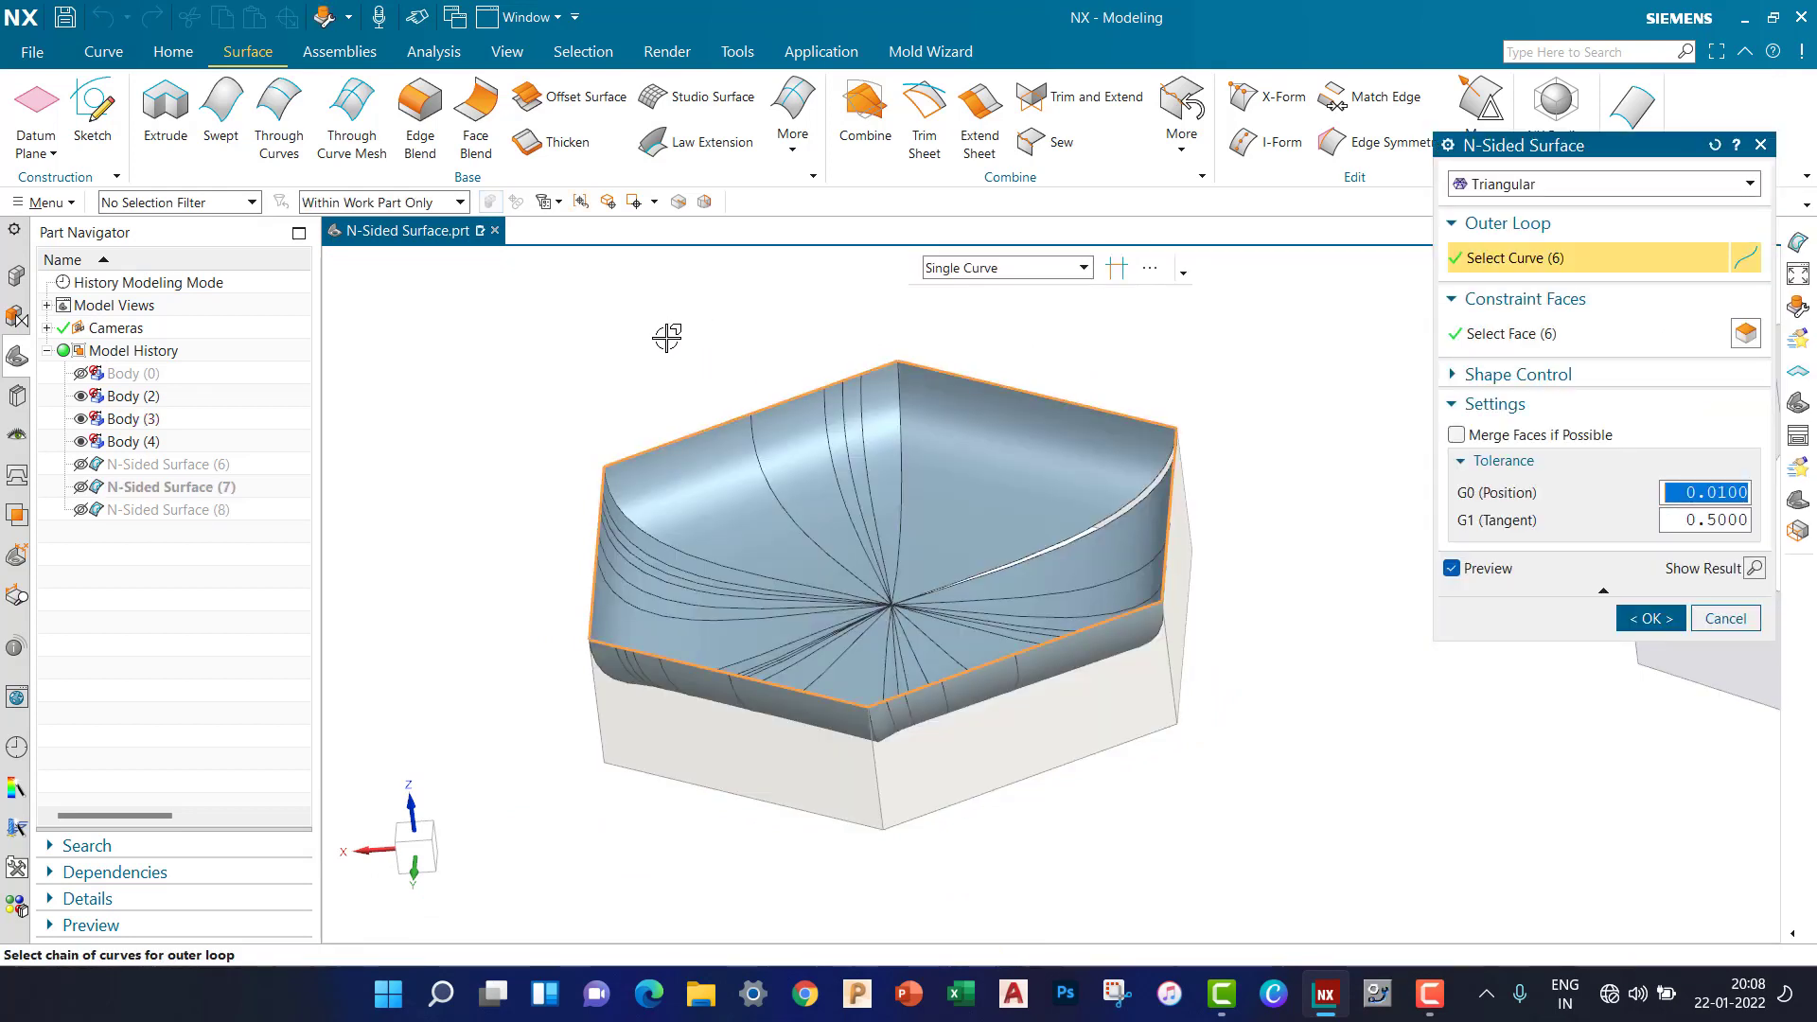
{"action": "left_click", "coordinate": [1567, 375]}
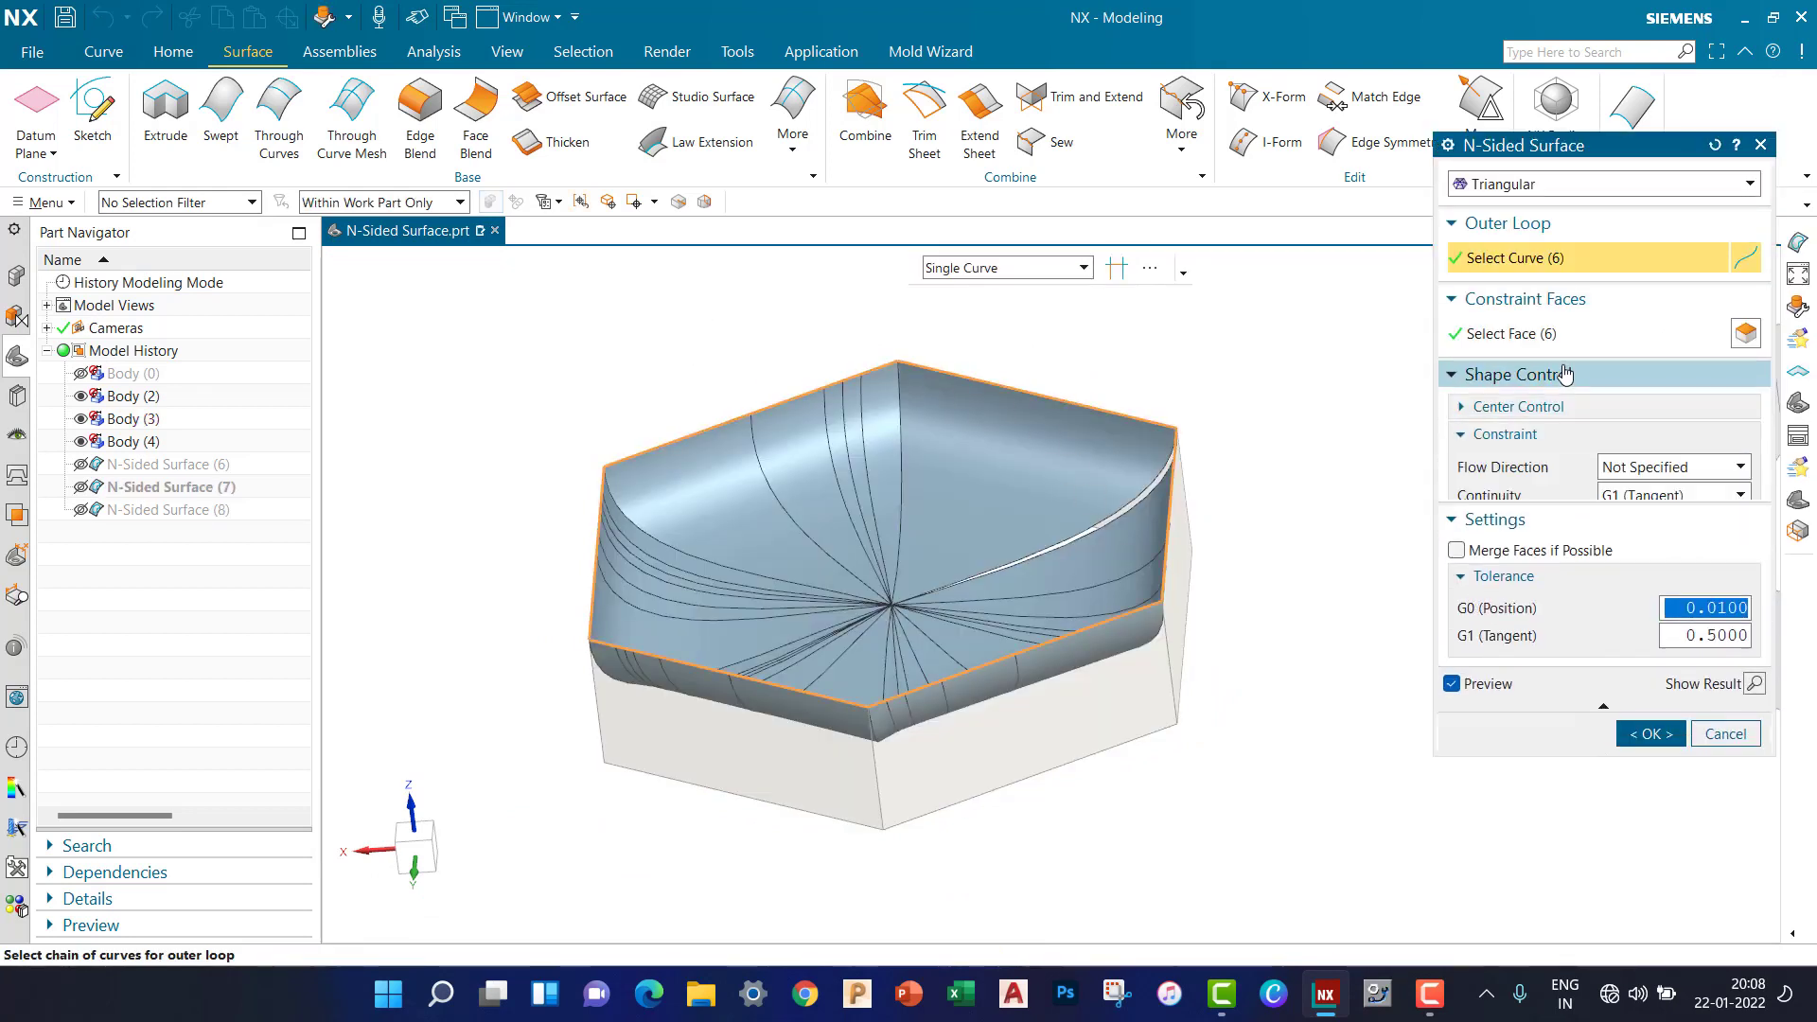
{"action": "left_click", "coordinate": [1510, 407]}
{"action": "middle_click_drag", "start_coordinate": [1309, 470], "coordinate": [1337, 492]}
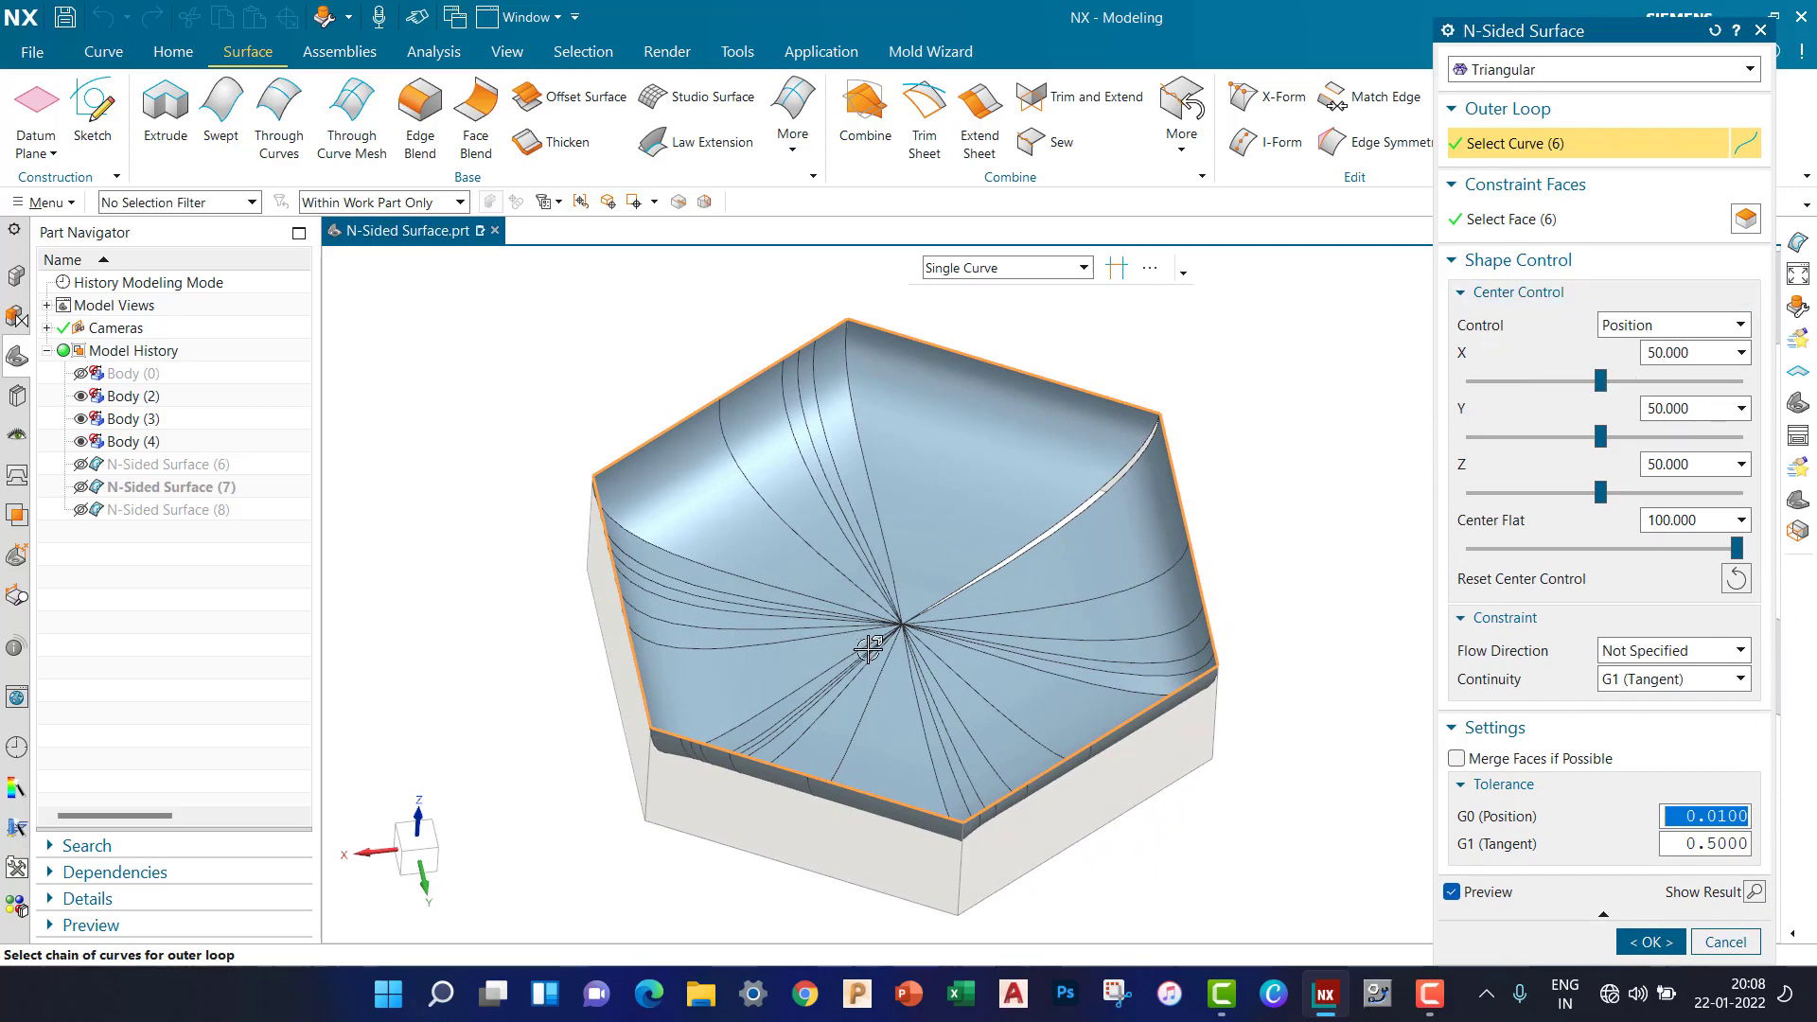
Try shifting the triangular surface's center position to X 55.1, Y 49.2 and Z 49.9.
{"action": "middle_click_drag", "start_coordinate": [869, 649], "coordinate": [880, 615]}
{"action": "key", "text": "F8"}
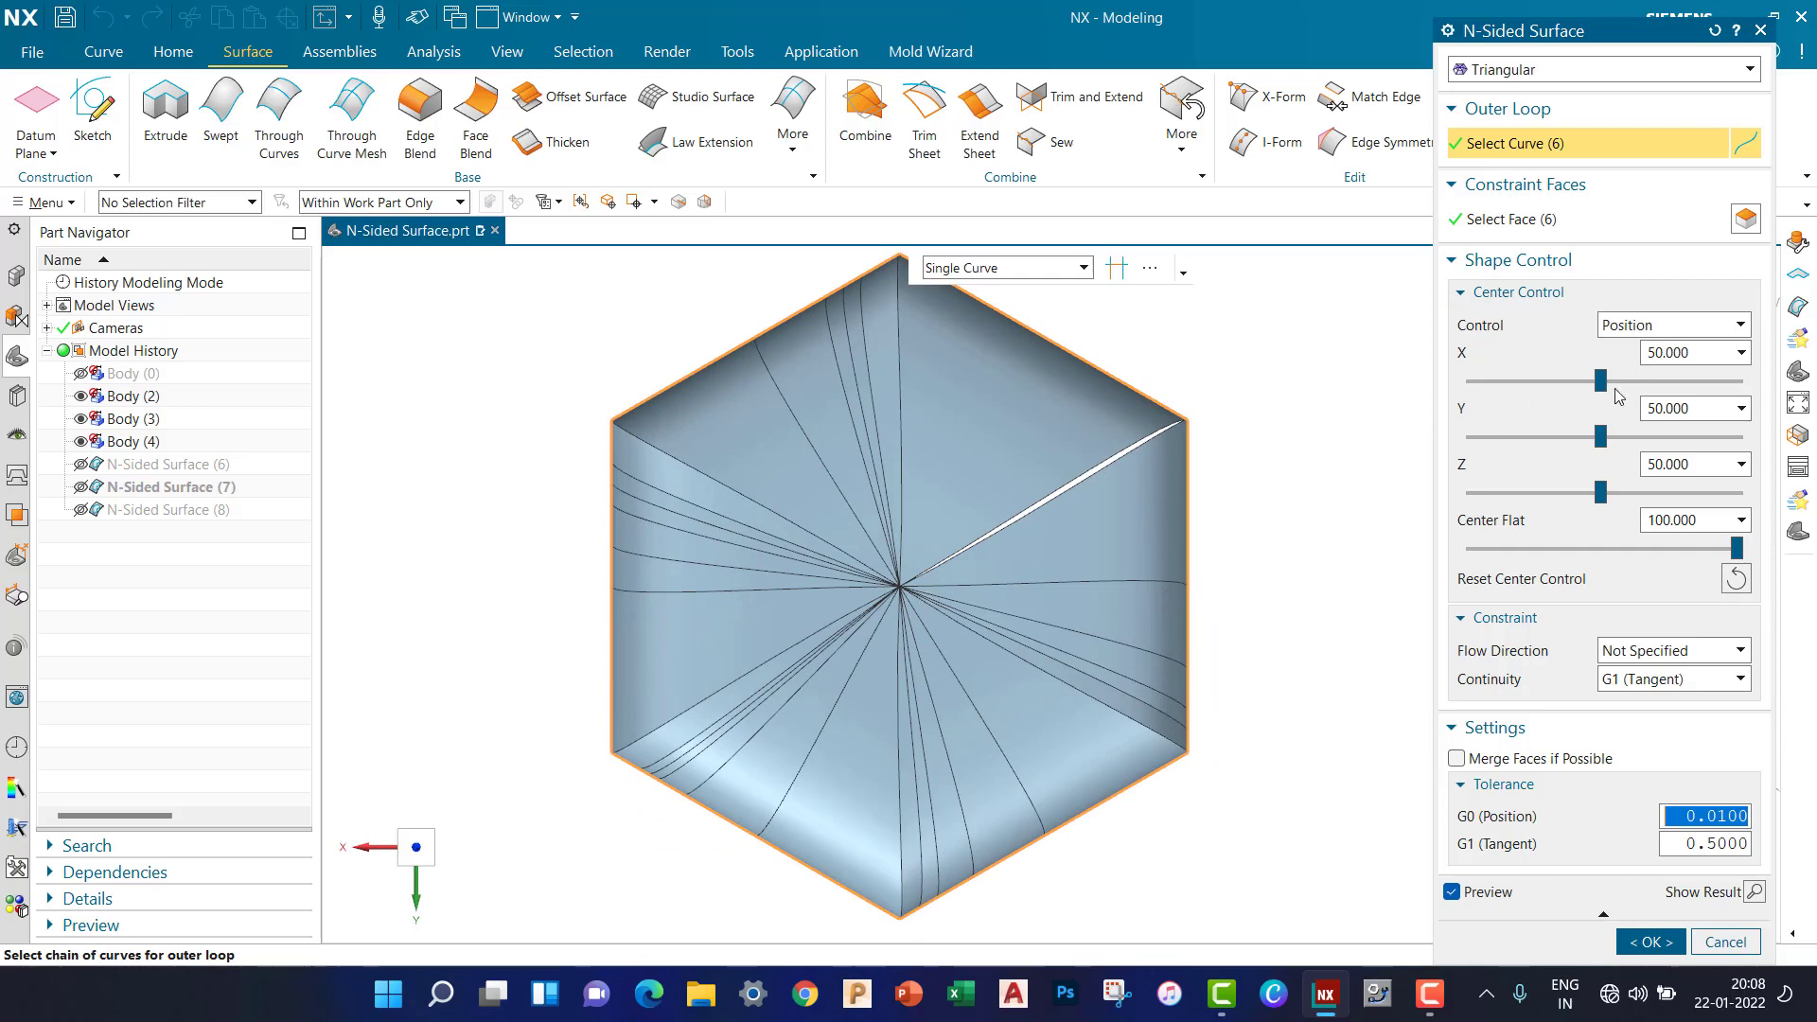
{"action": "left_click_drag", "start_coordinate": [1595, 382], "coordinate": [1529, 381]}
{"action": "type", "text": "85"}
{"action": "key", "text": "Return"}
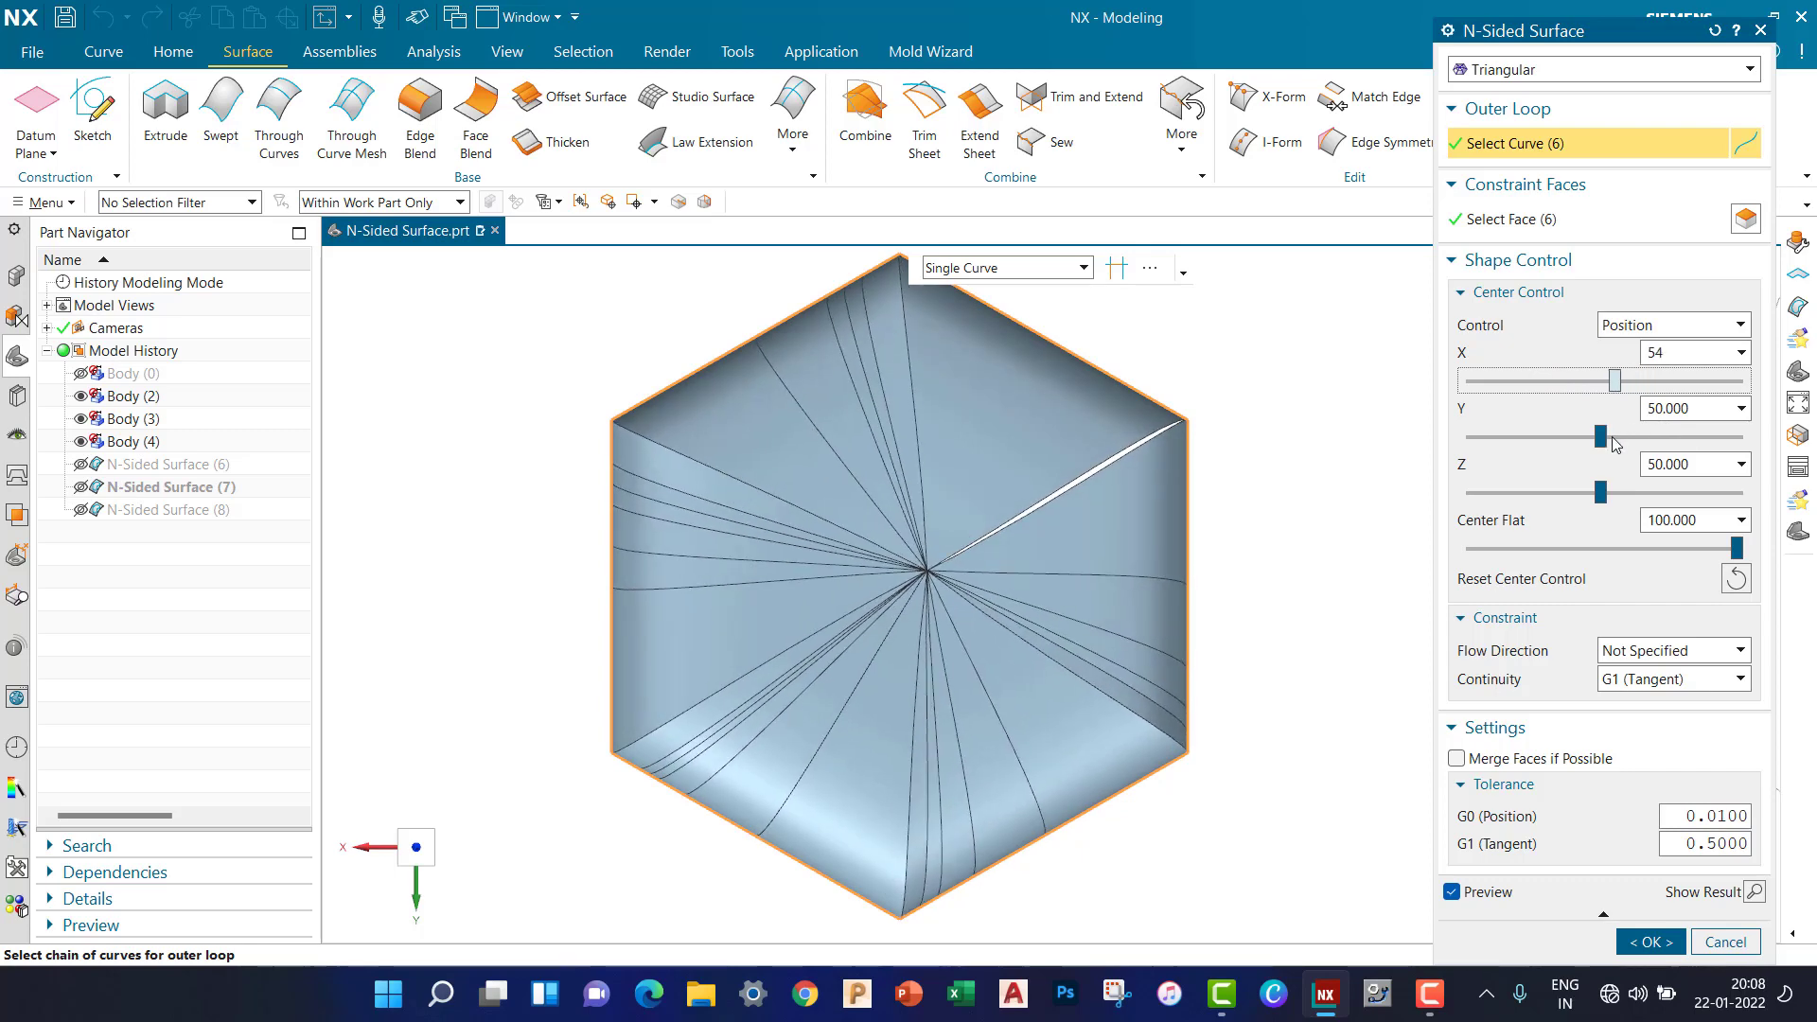
{"action": "left_click_drag", "start_coordinate": [1600, 439], "coordinate": [1579, 438]}
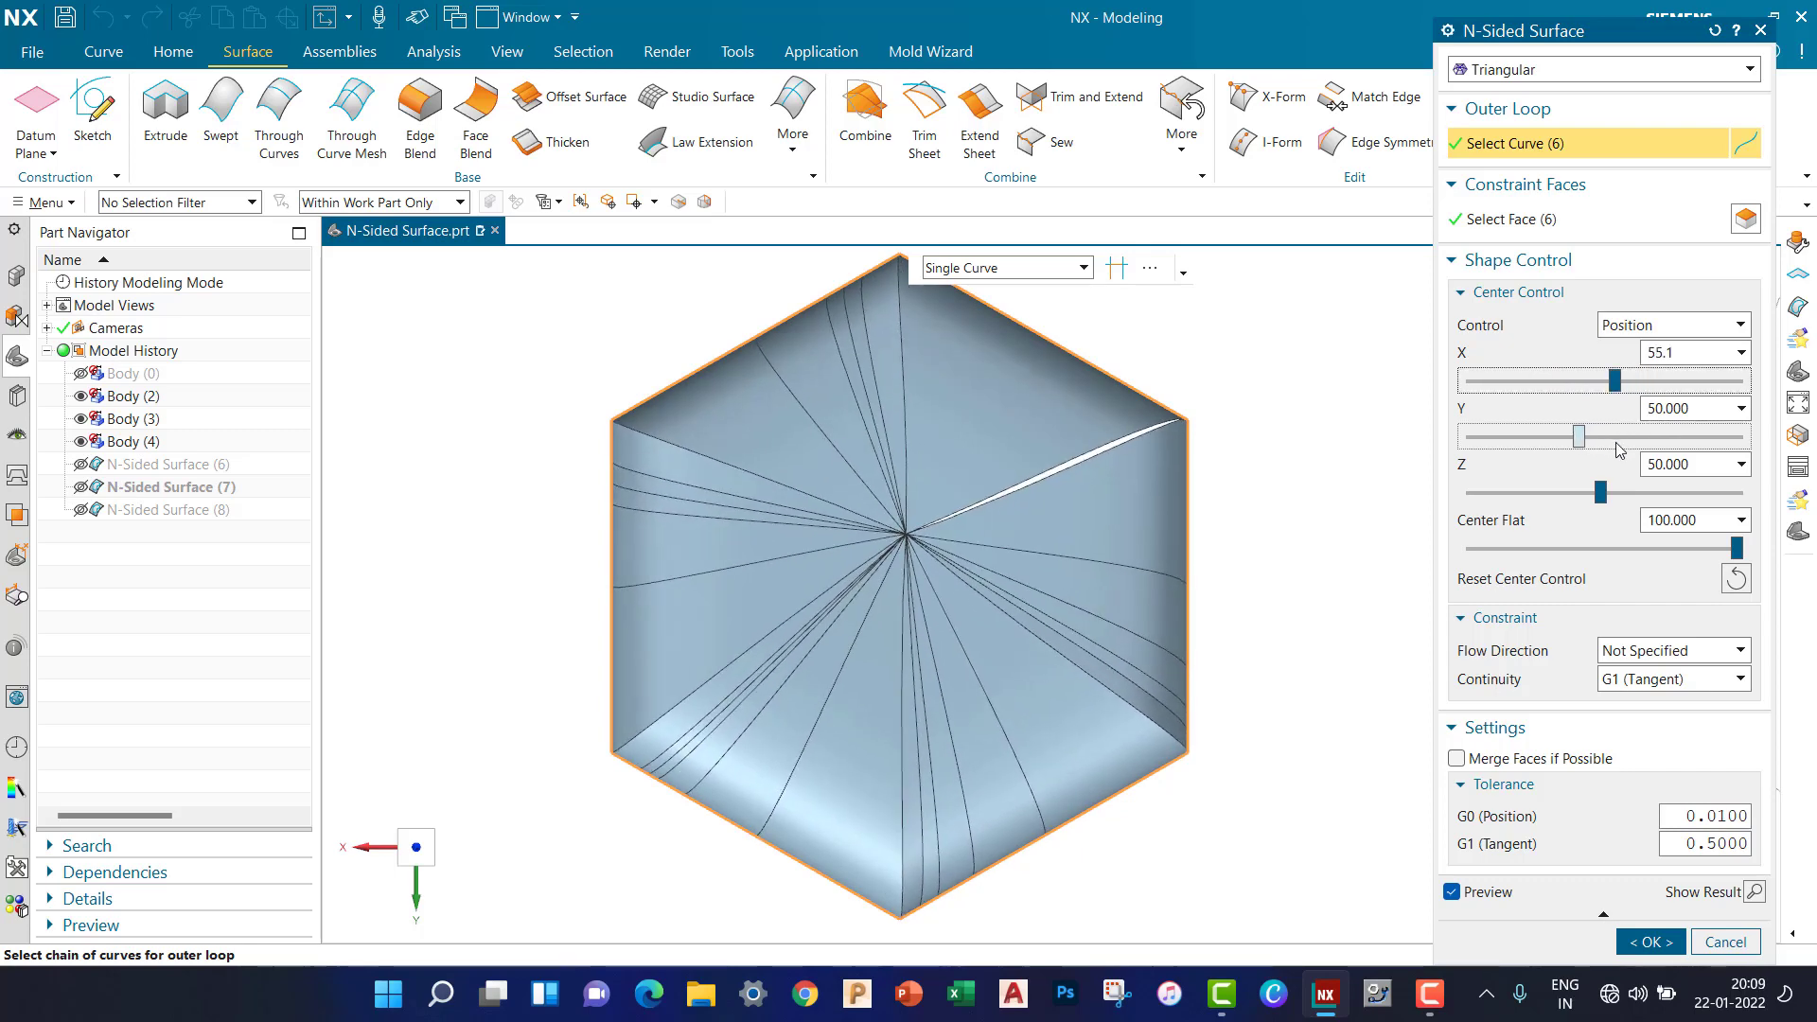
{"action": "left_click", "coordinate": [1622, 438]}
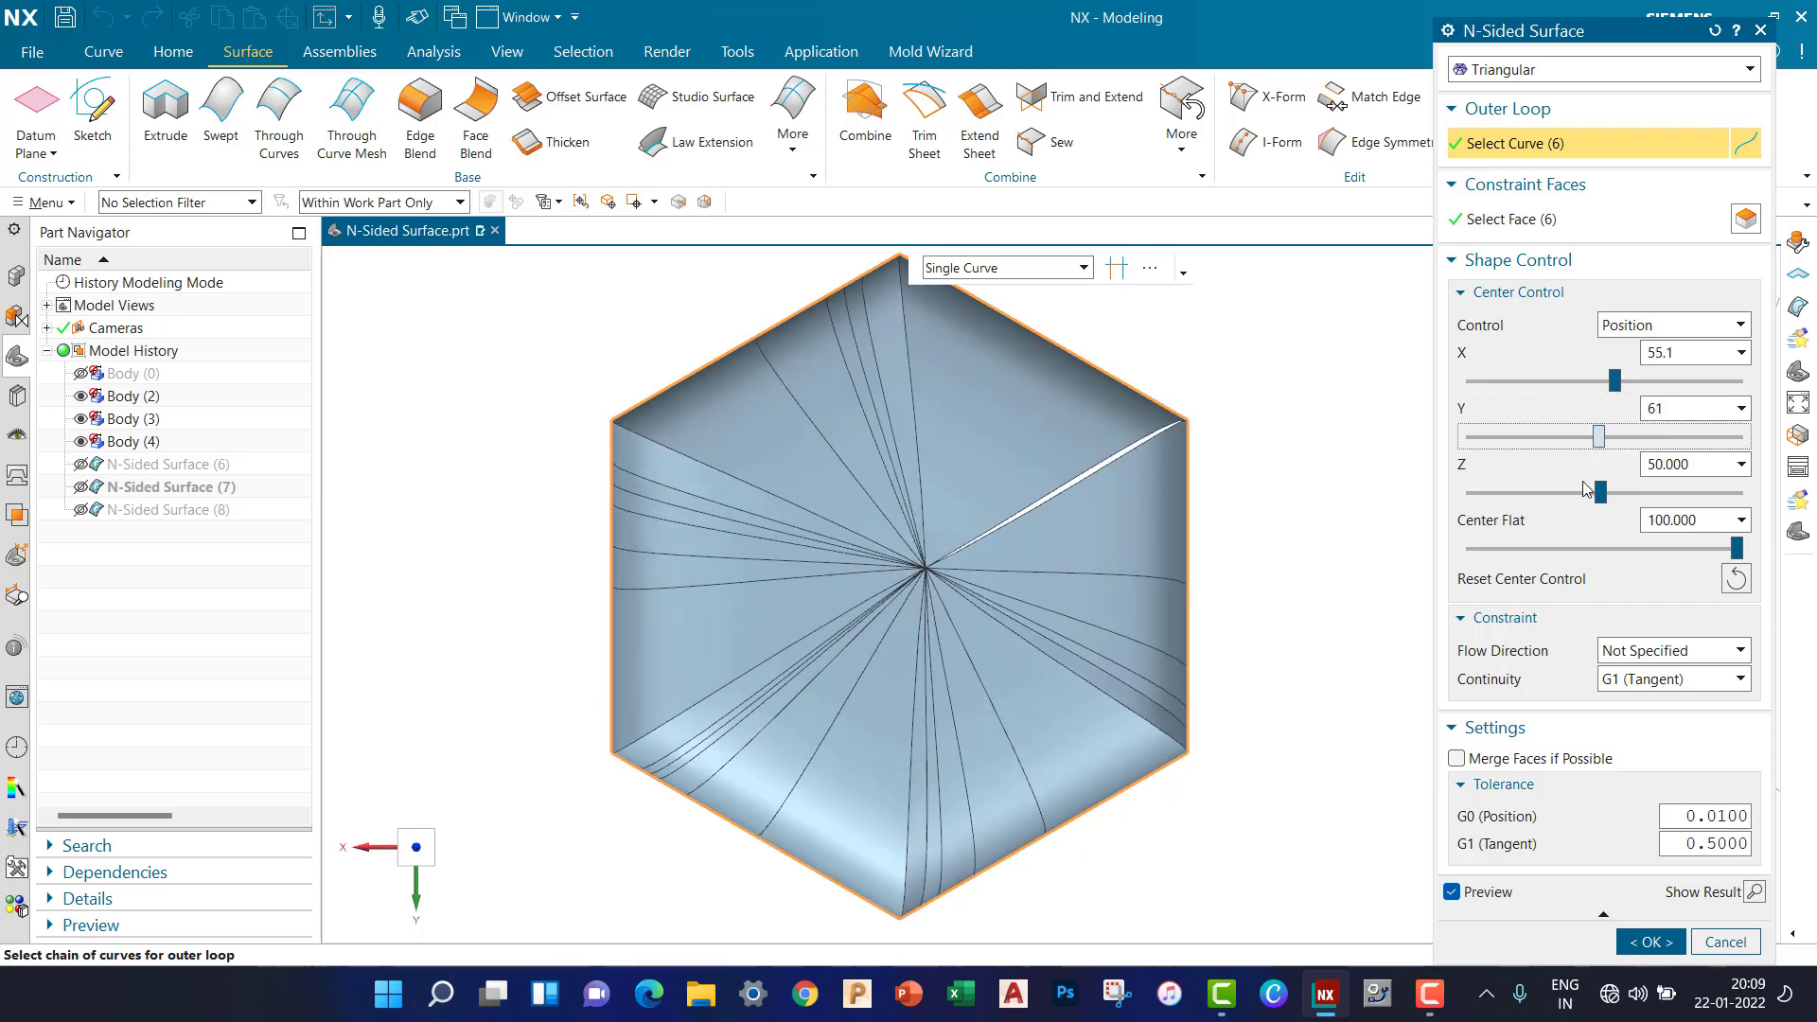
{"action": "left_click_drag", "start_coordinate": [1604, 499], "coordinate": [1637, 488]}
{"action": "left_click", "coordinate": [1600, 491]}
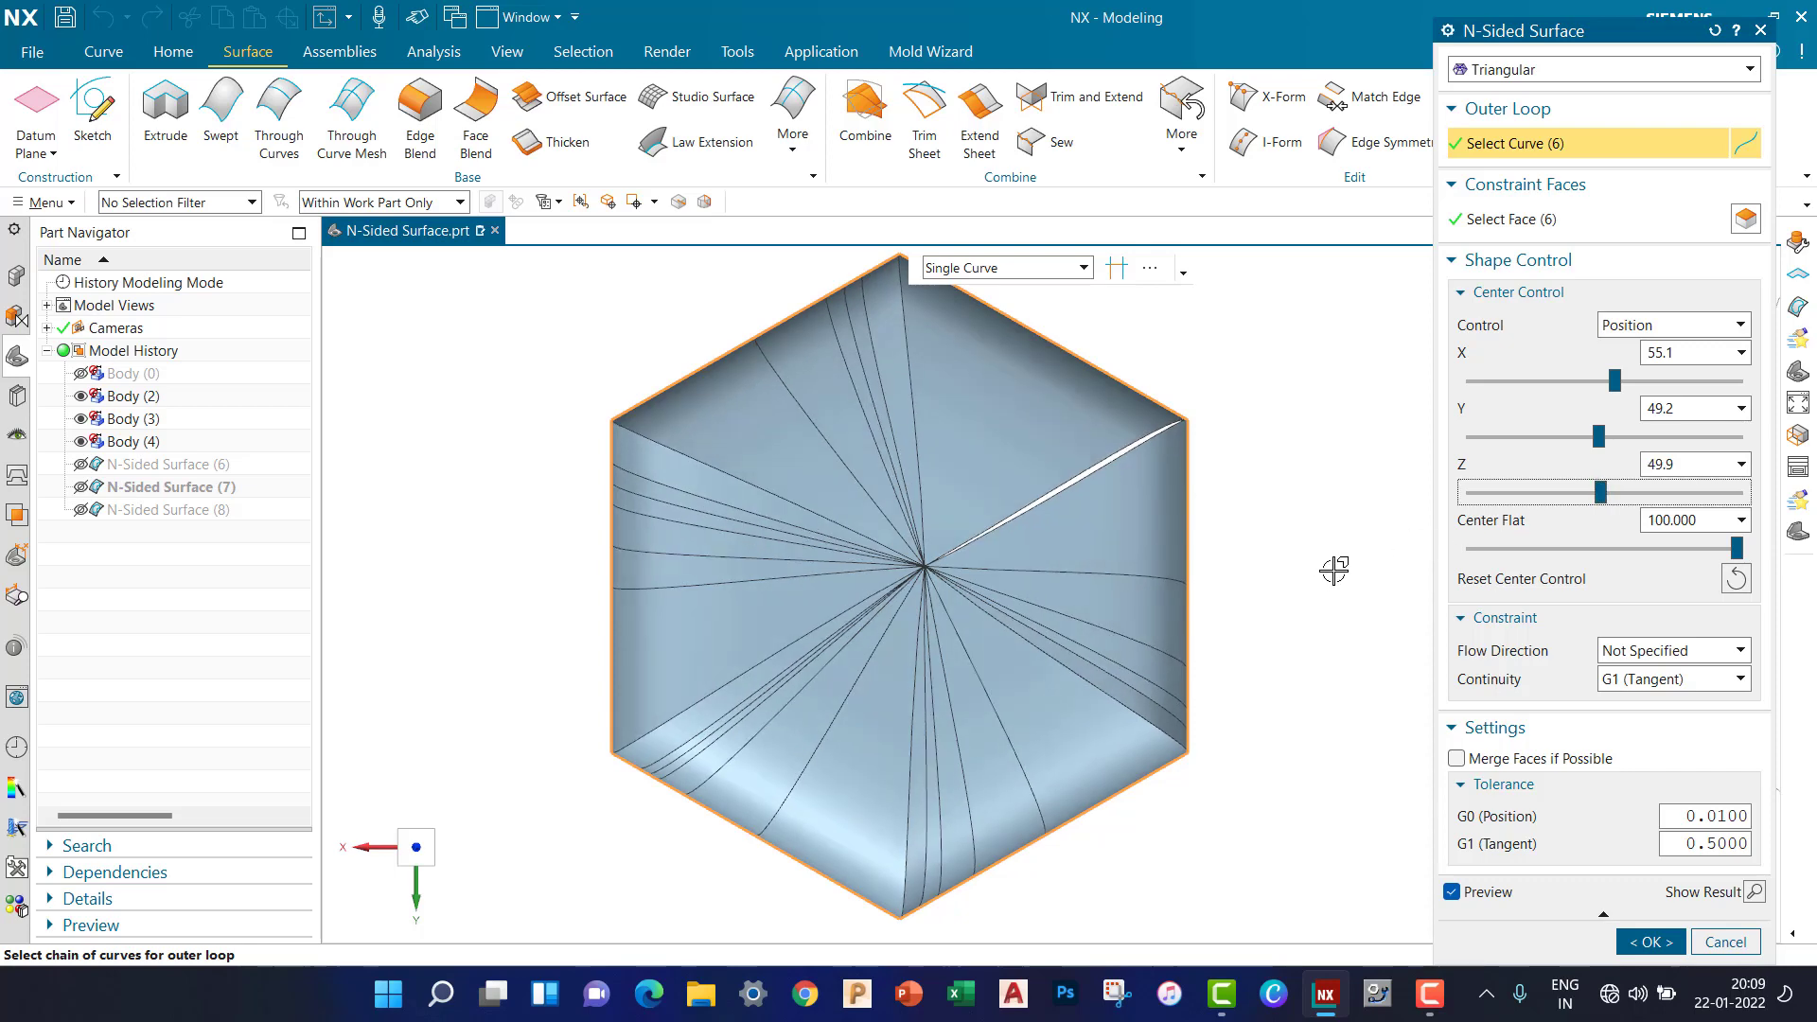
Set the center control's X, Y and Z positions to 50 each.
{"action": "middle_click_drag", "start_coordinate": [1307, 573], "coordinate": [1334, 527]}
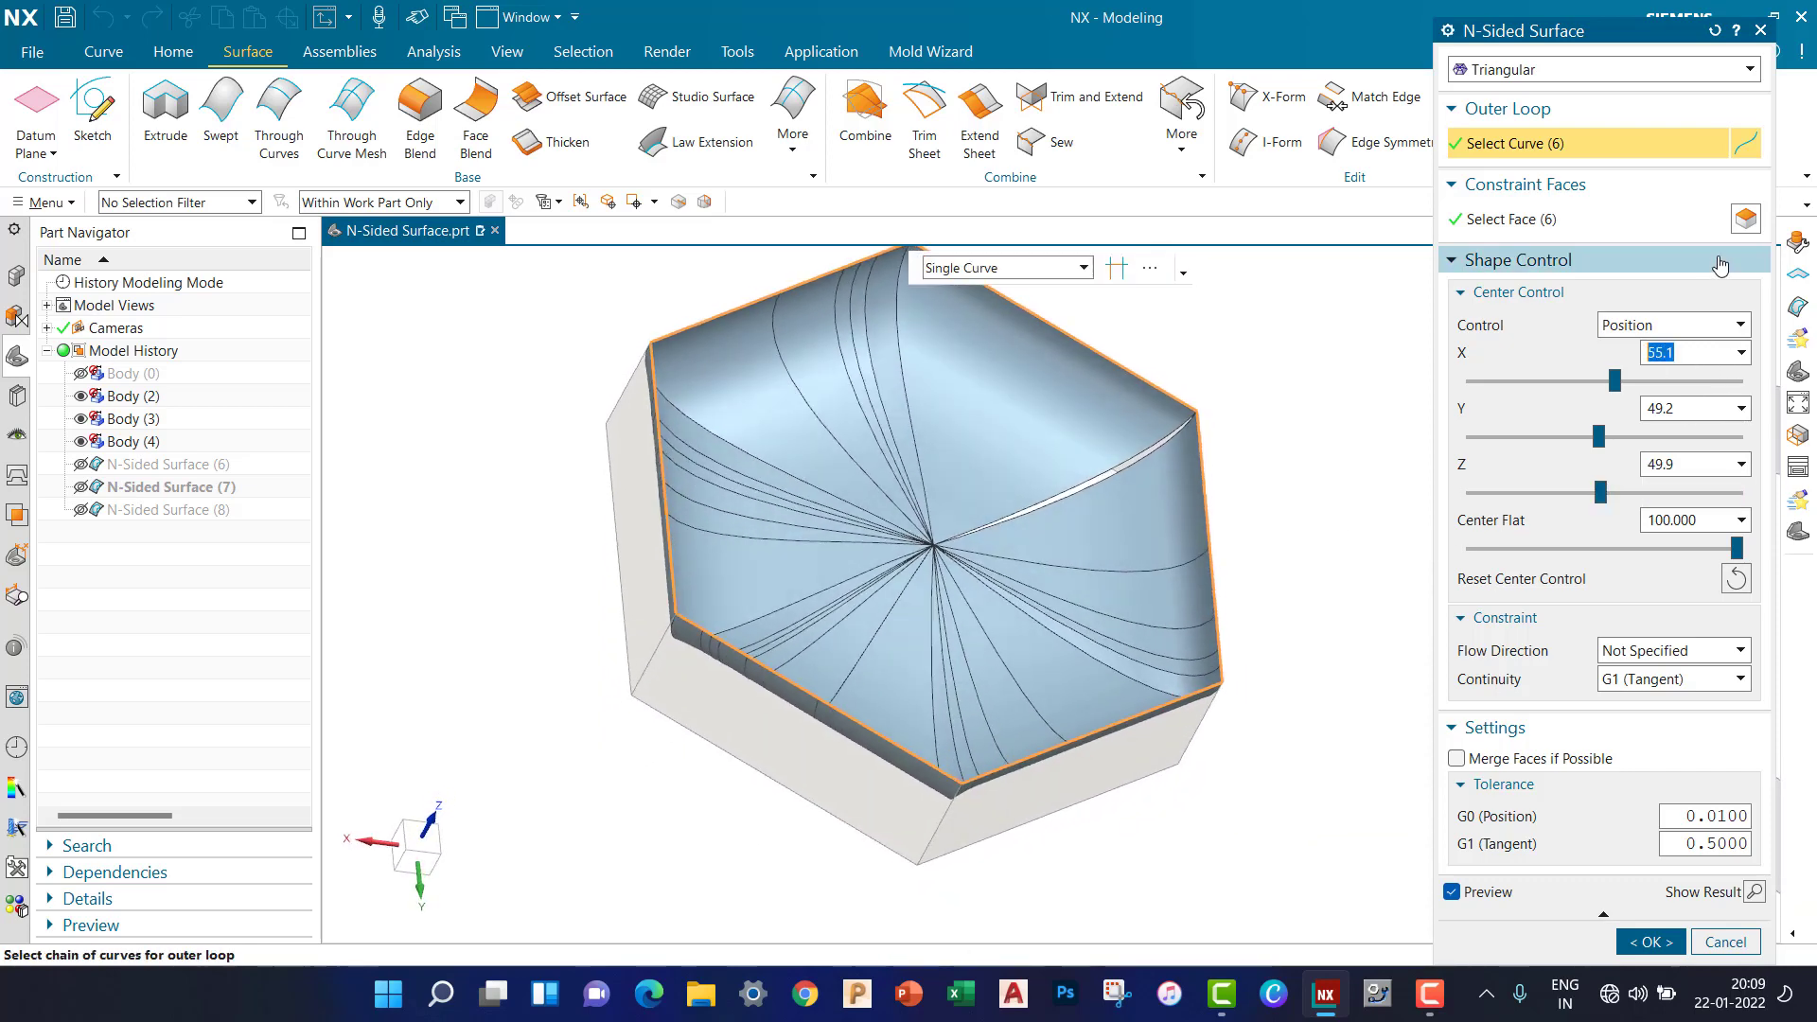
{"action": "type", "text": "0"}
{"action": "key", "text": "Tab"}
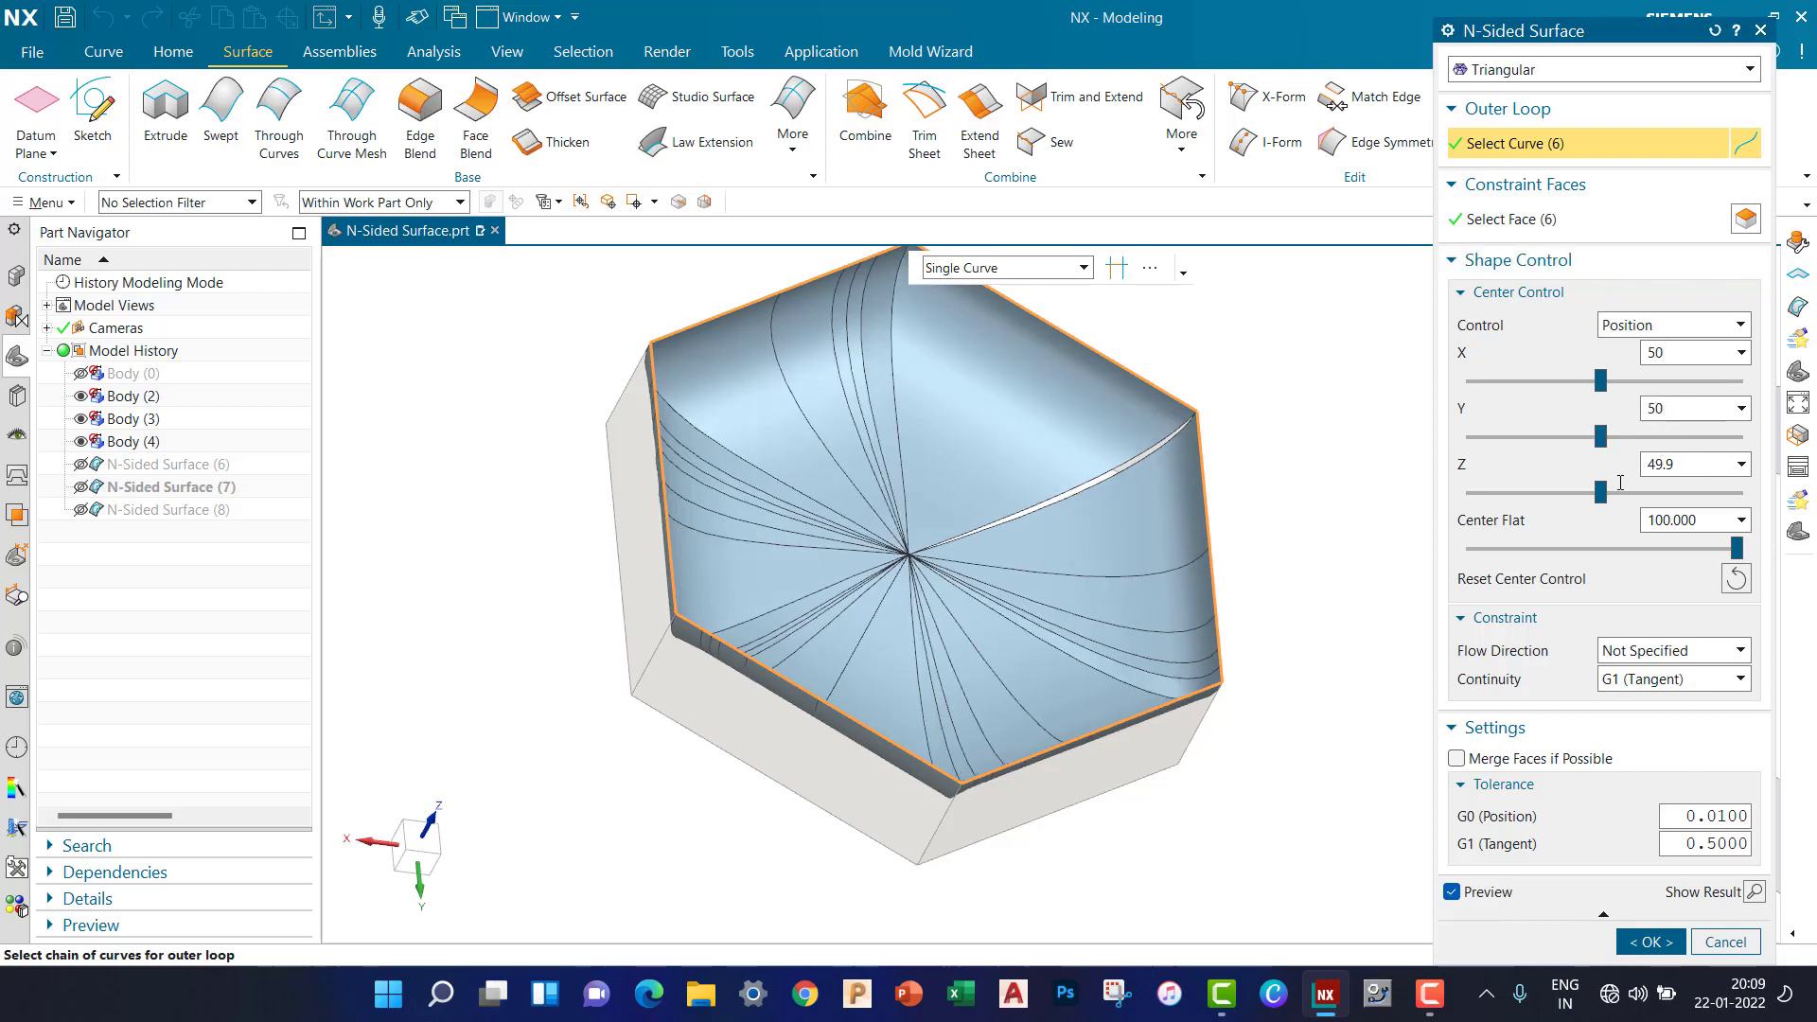
{"action": "key", "text": "Tab"}
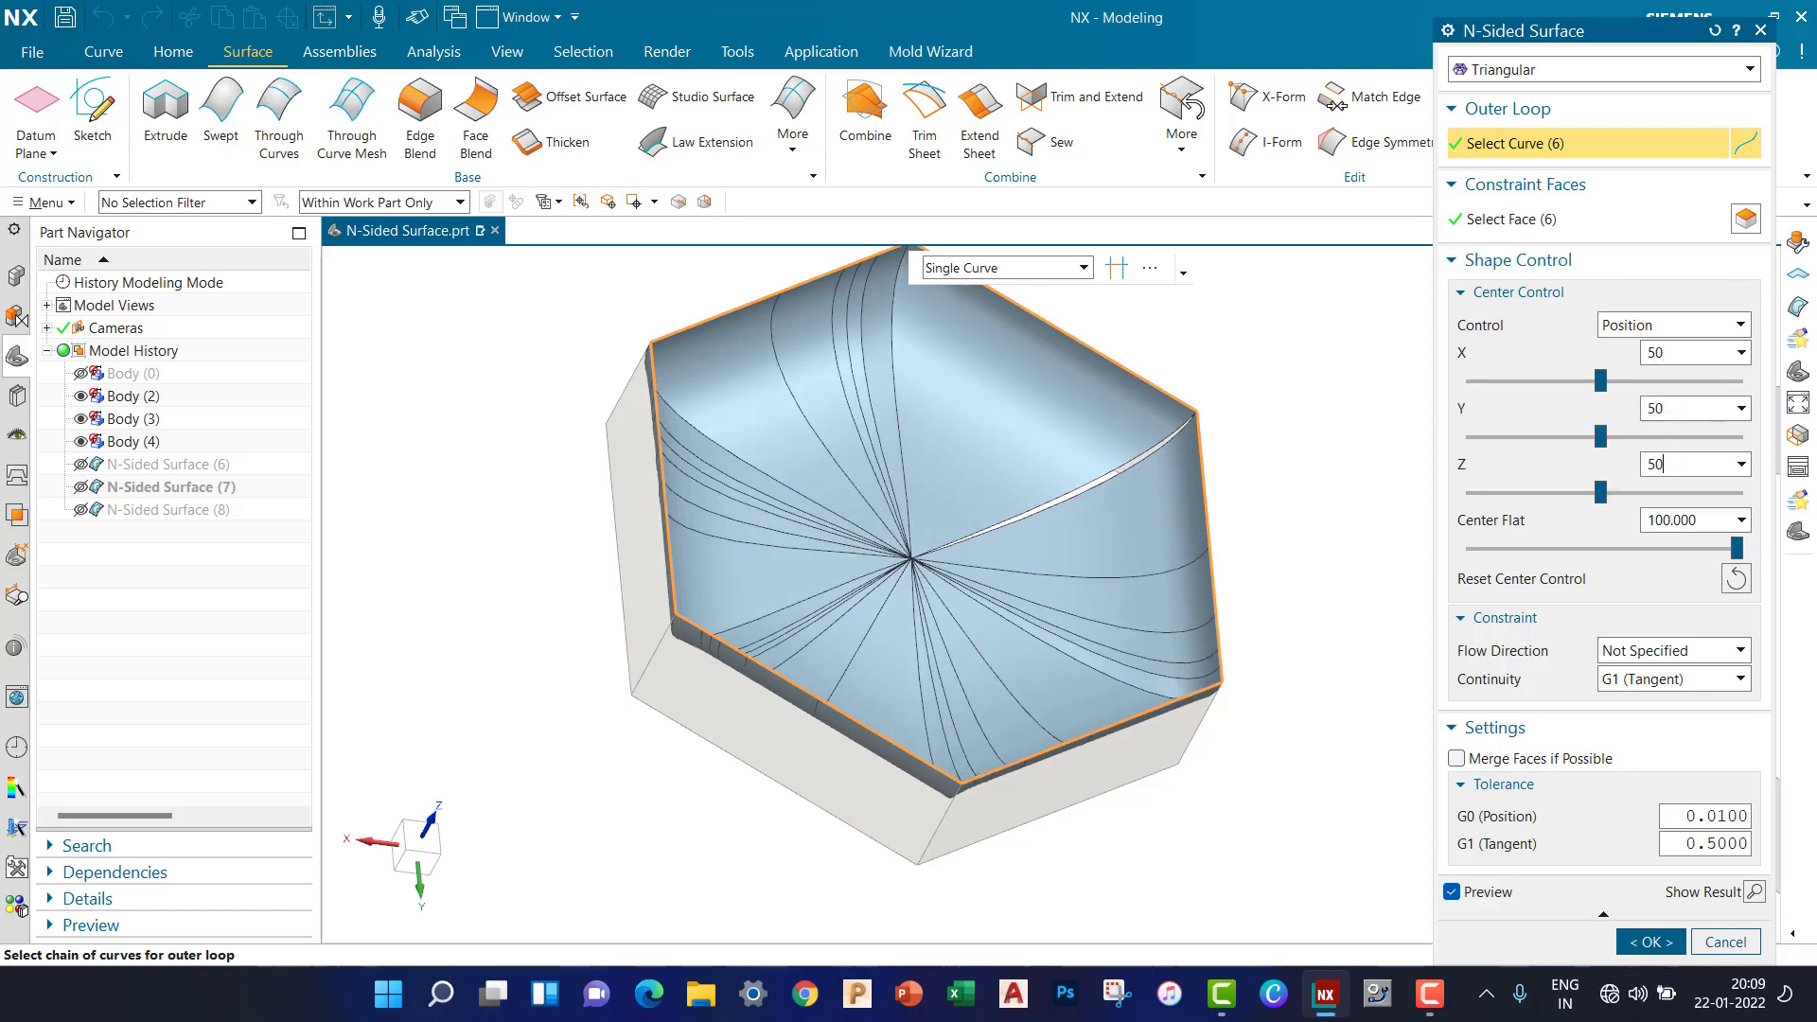
{"action": "key", "text": "Return"}
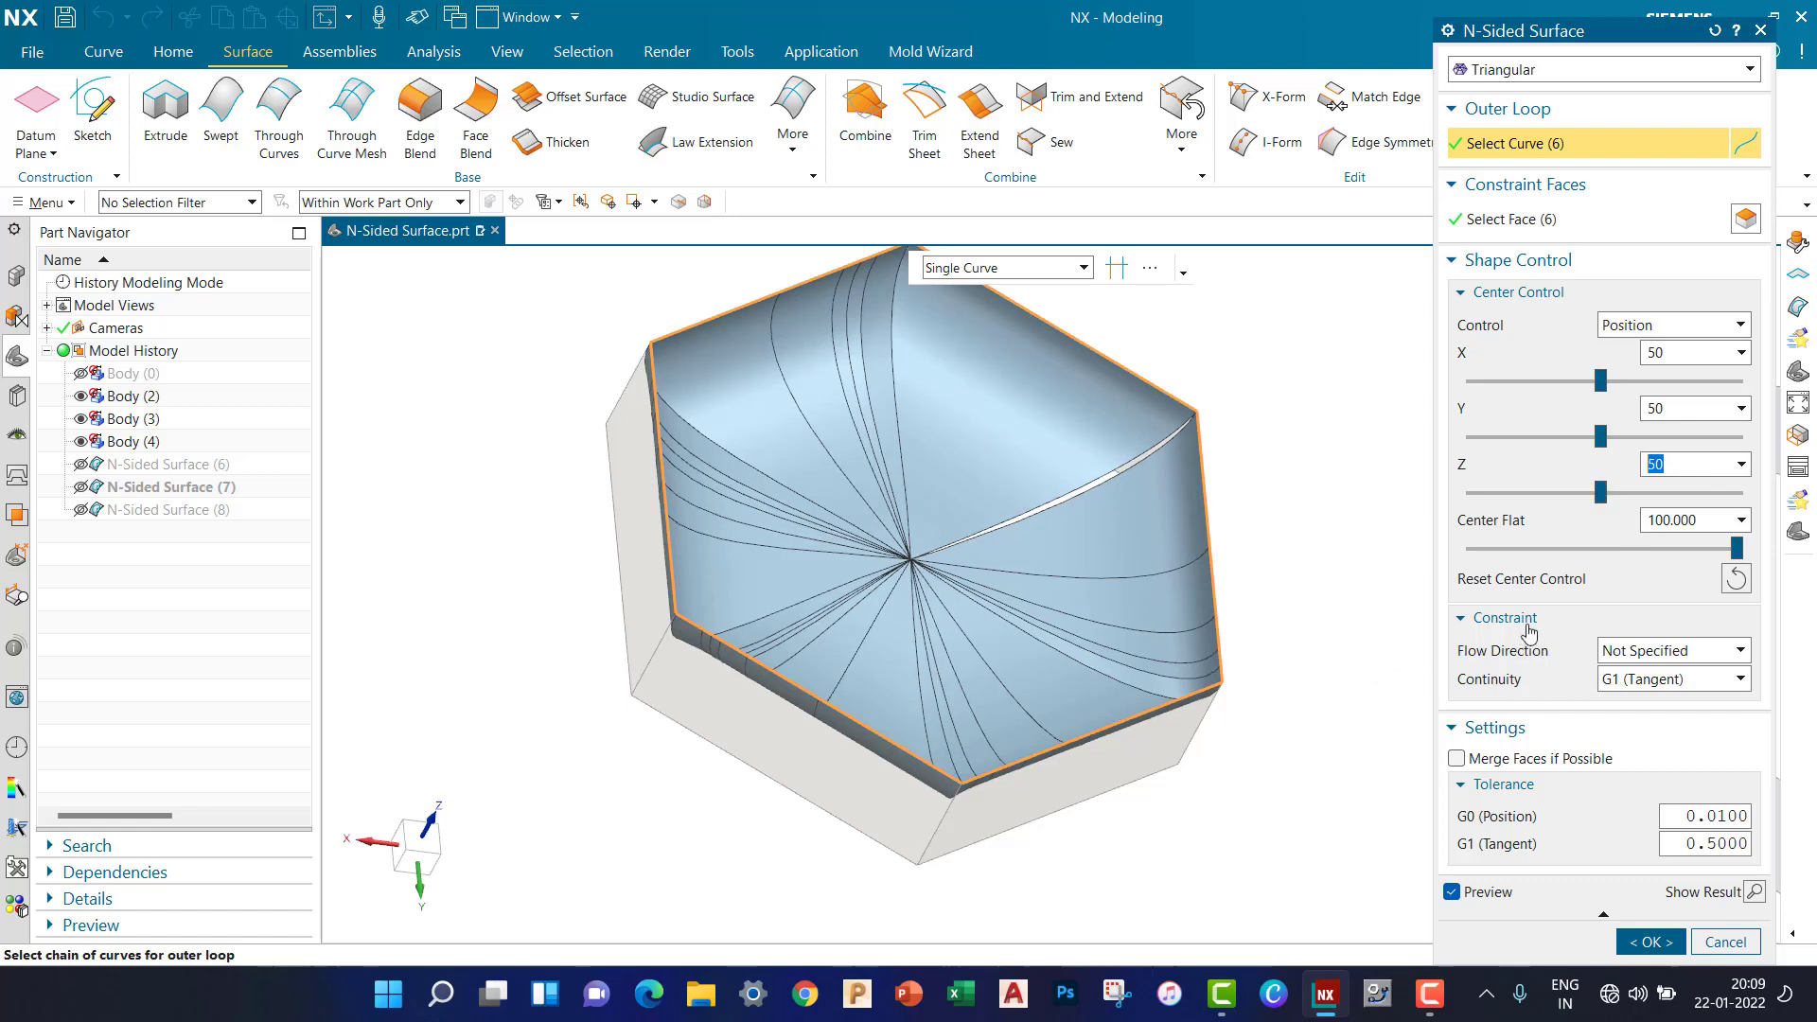
Set the flow direction constraint of the hexagonal triangular surface to Perpendicular.
{"action": "left_click", "coordinate": [1664, 649]}
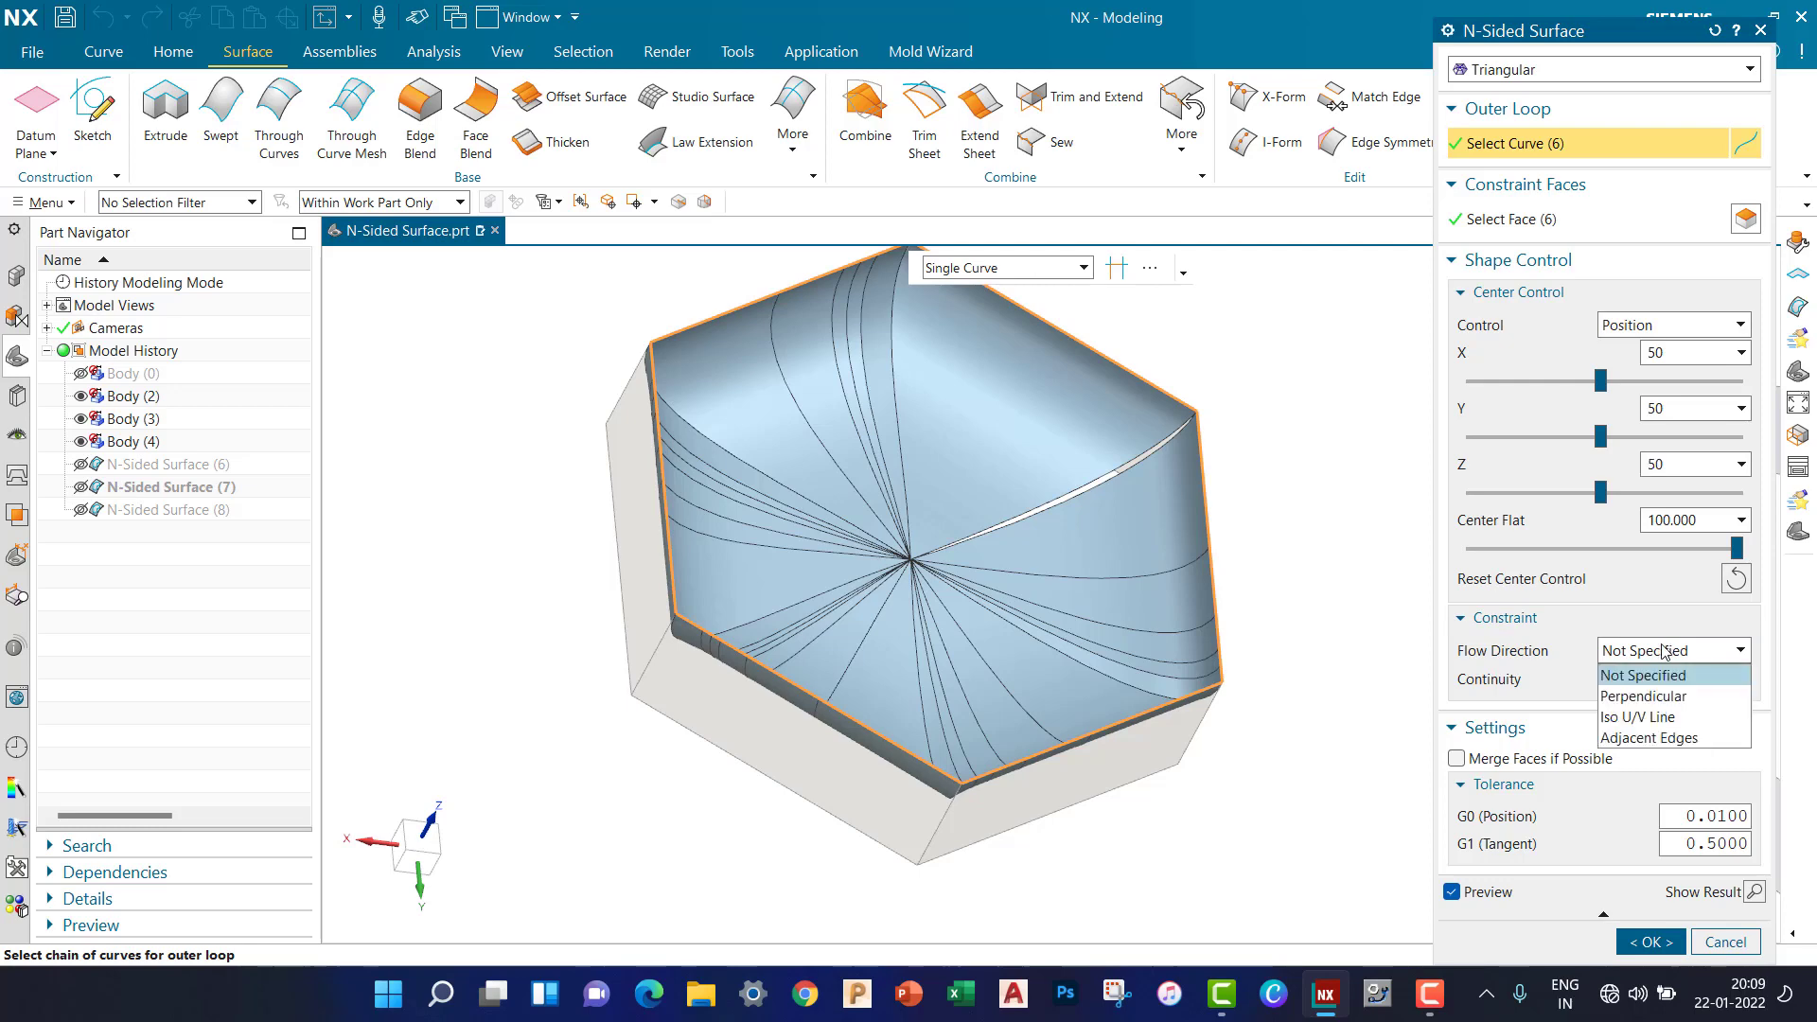
{"action": "left_click", "coordinate": [1663, 698]}
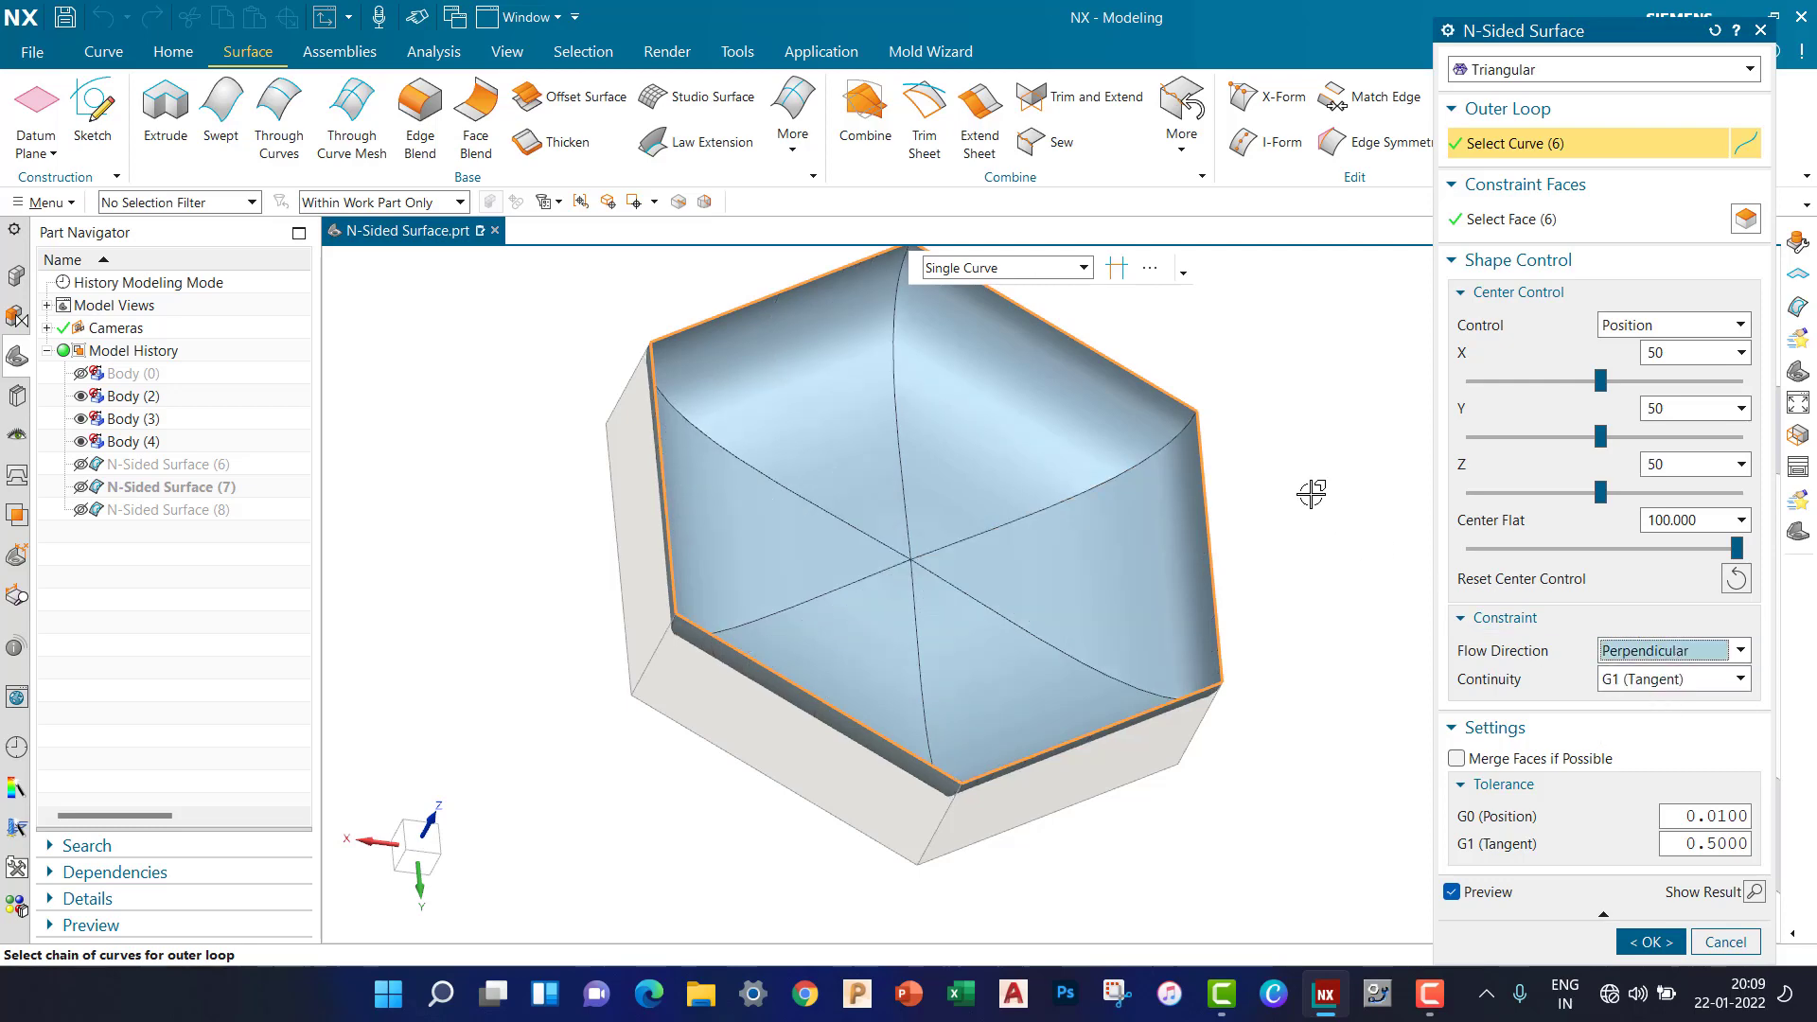
{"action": "middle_click_drag", "start_coordinate": [1295, 516], "coordinate": [1363, 515]}
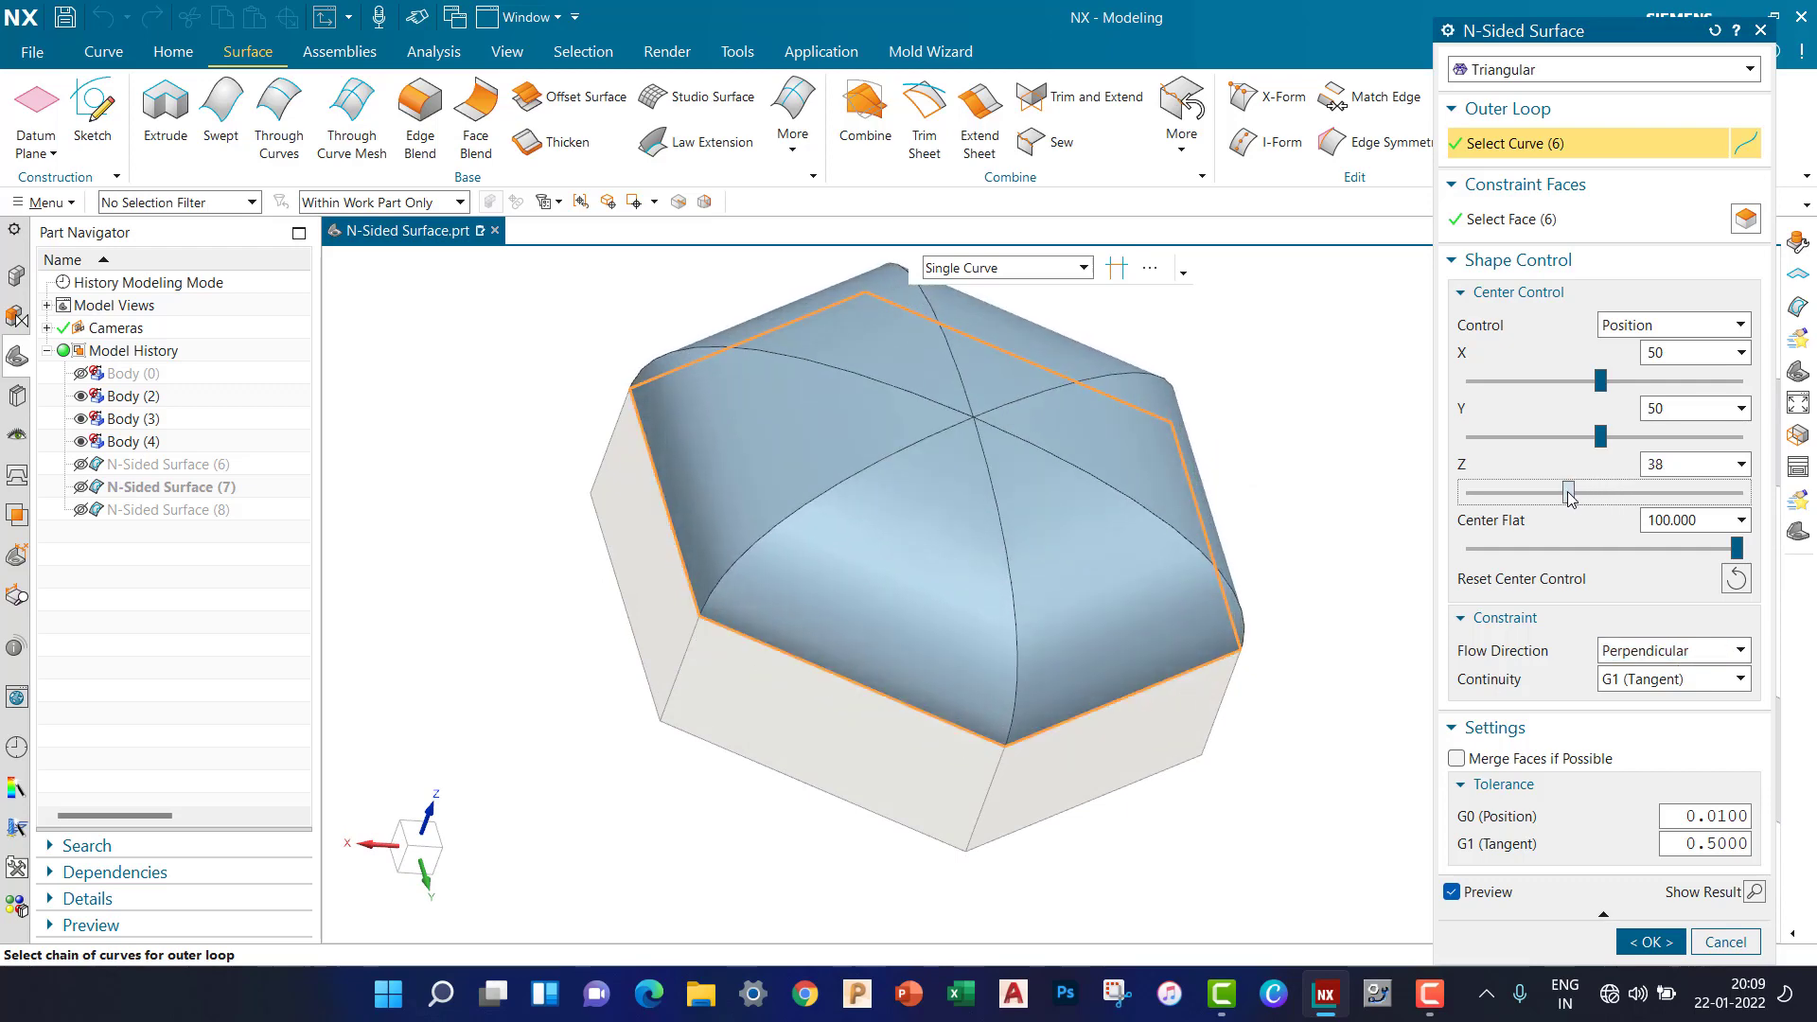